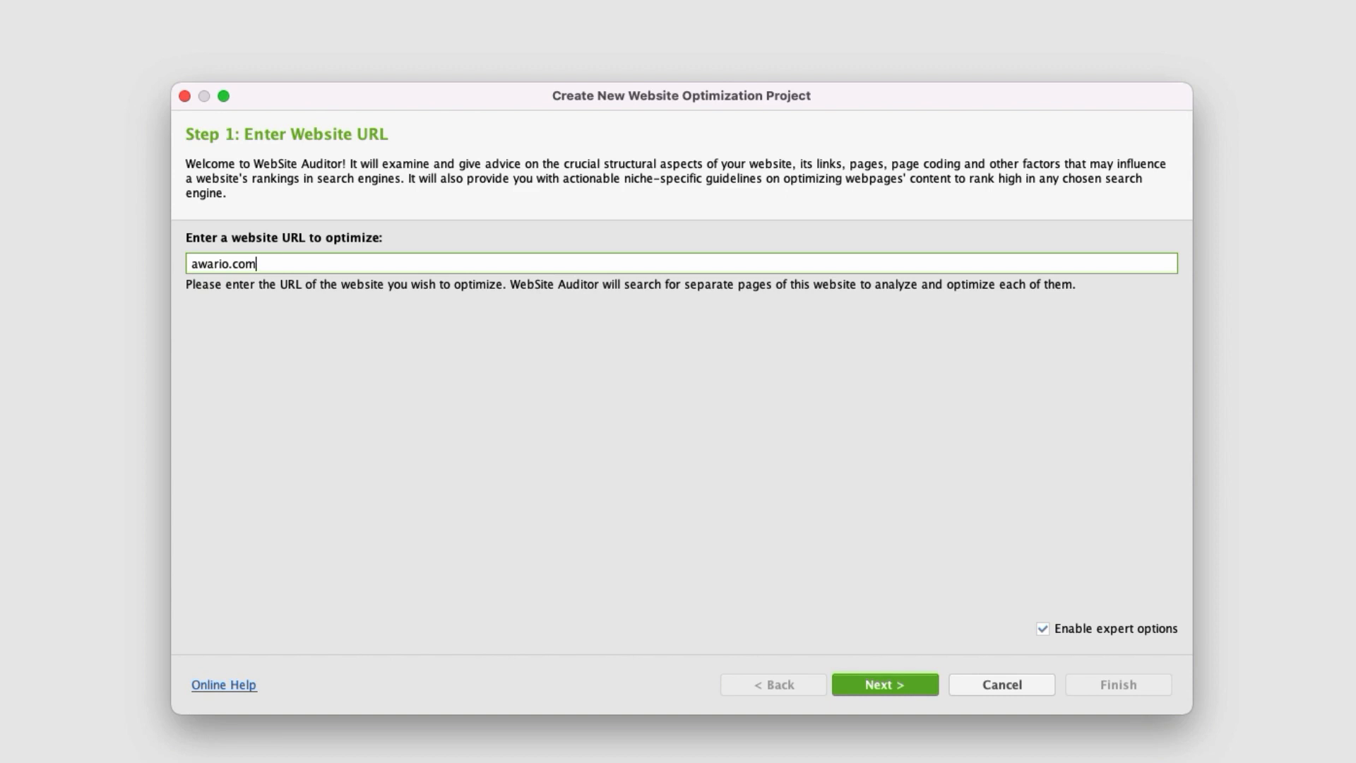
Enable expert options for the awario.com project and continue to the crawler settings.
click(1044, 630)
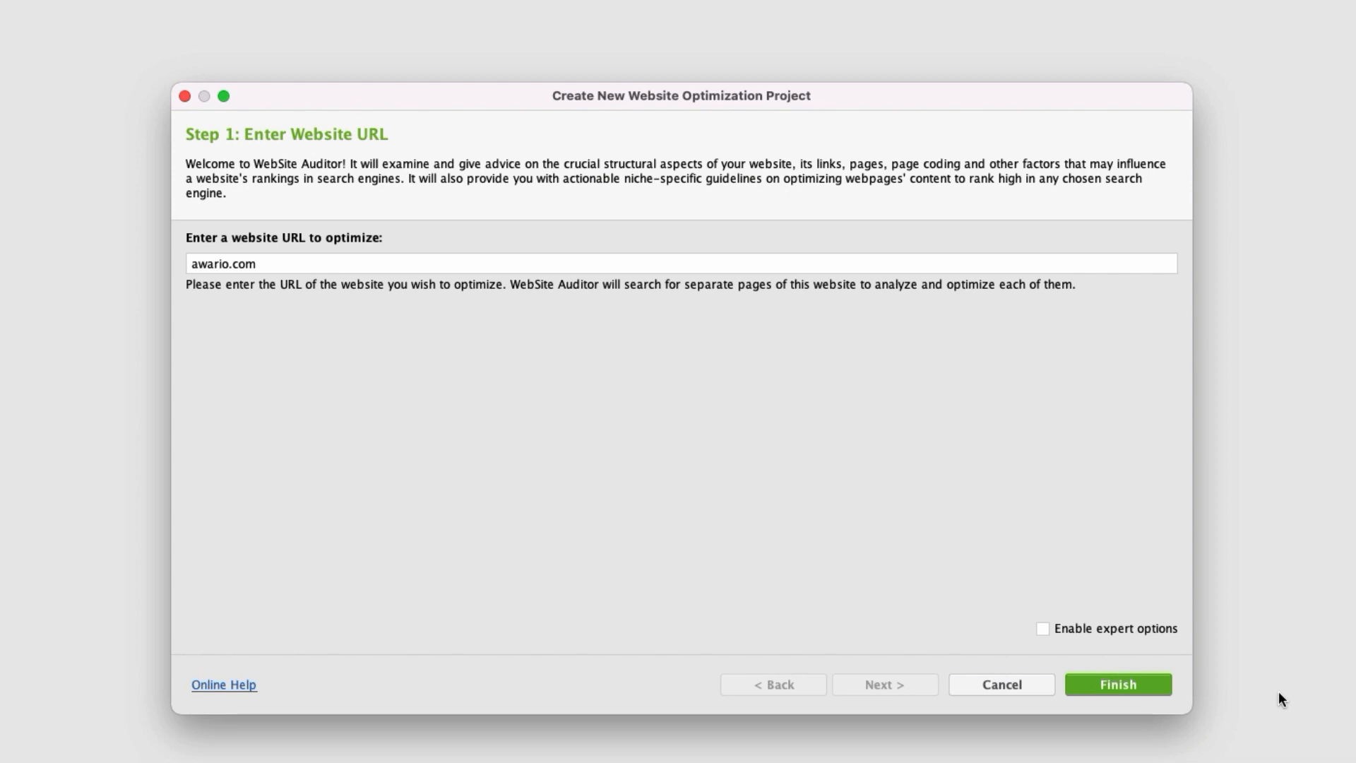
click(1045, 629)
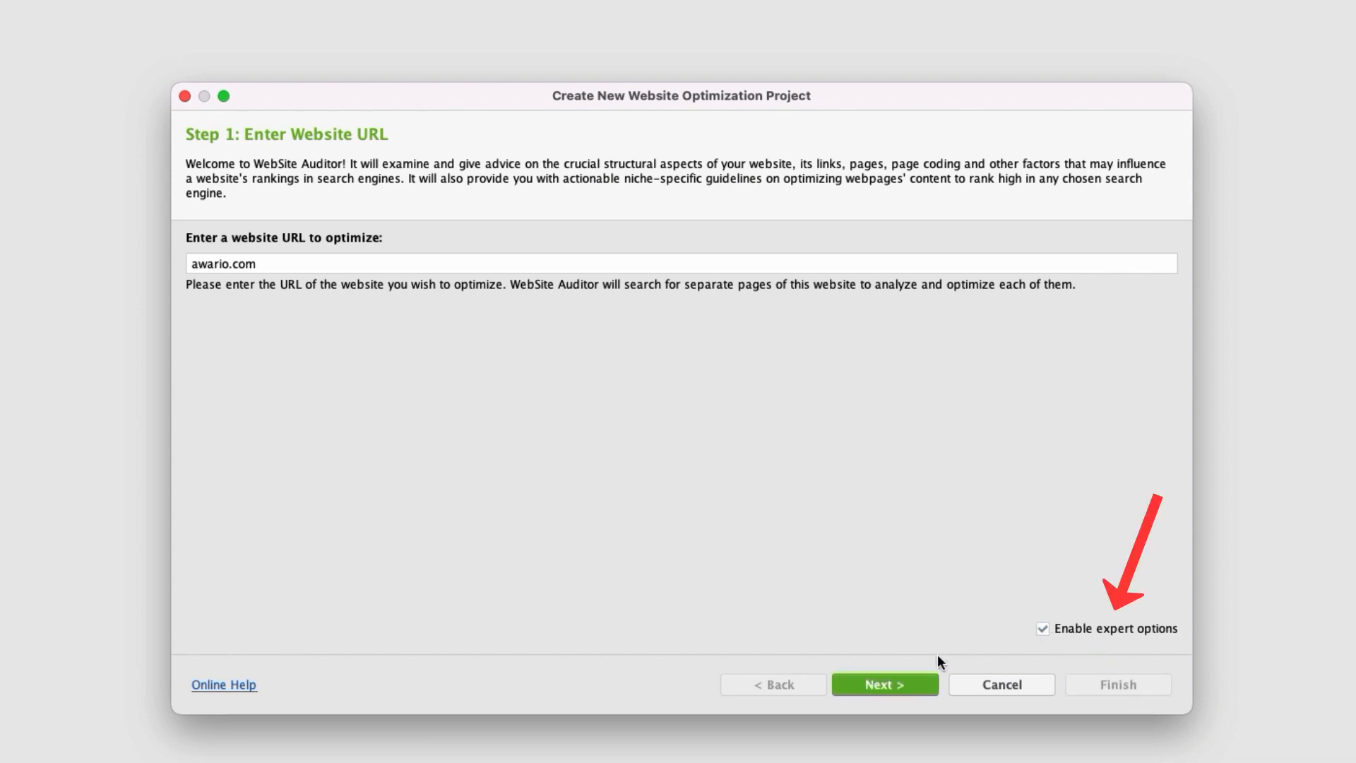
click(898, 688)
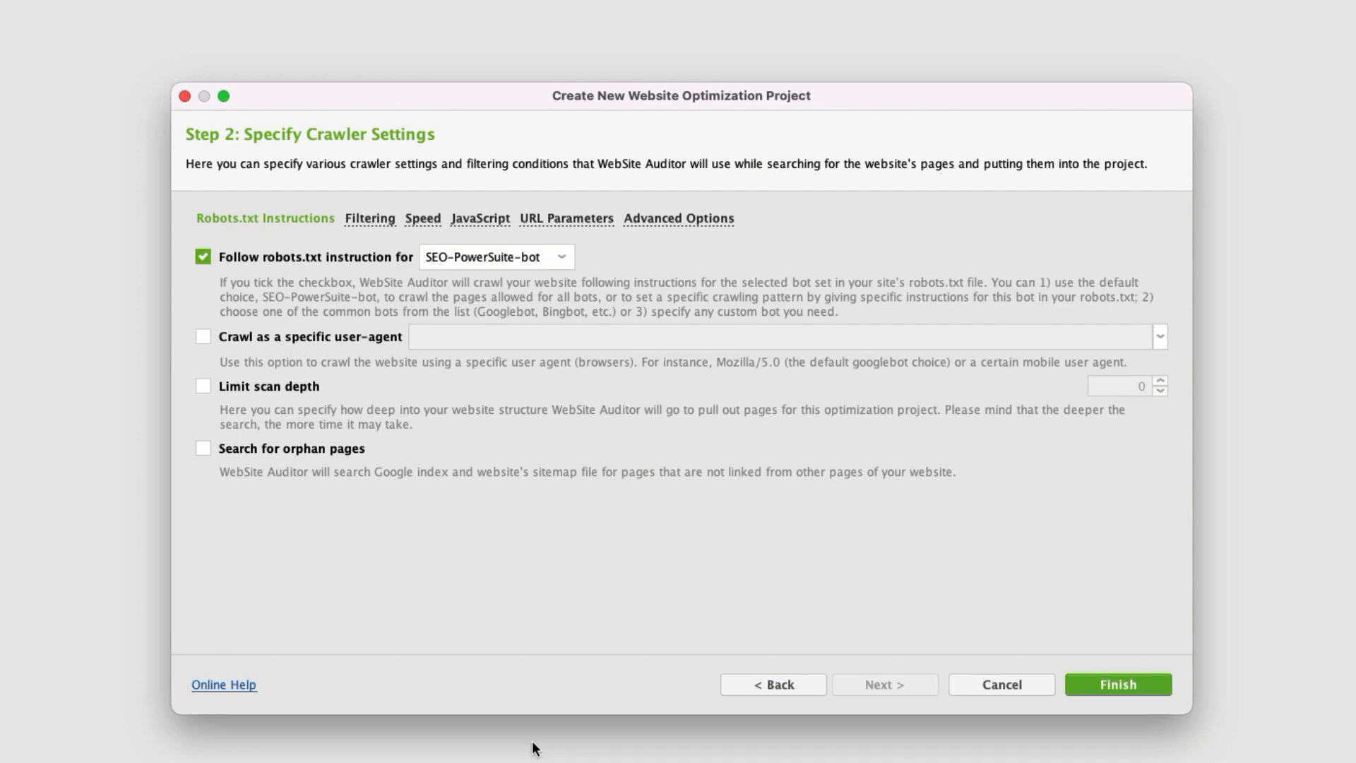
Examine the bots available for the robots.txt instructions, and switch following robots.txt off and back on.
click(549, 260)
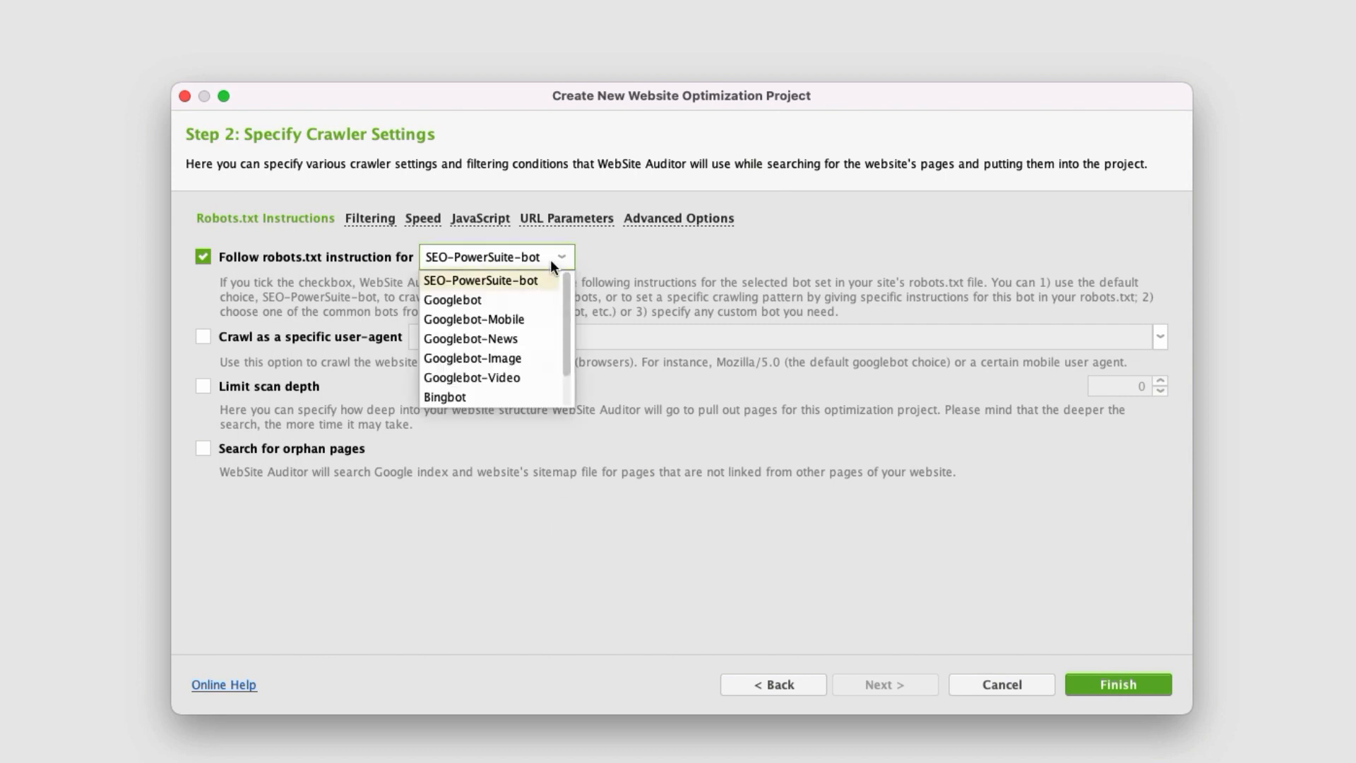
scroll(566, 282, down, 1)
mouse_move(566, 286)
mouse_down()
mouse_move(565, 316)
mouse_move(571, 278)
mouse_up()
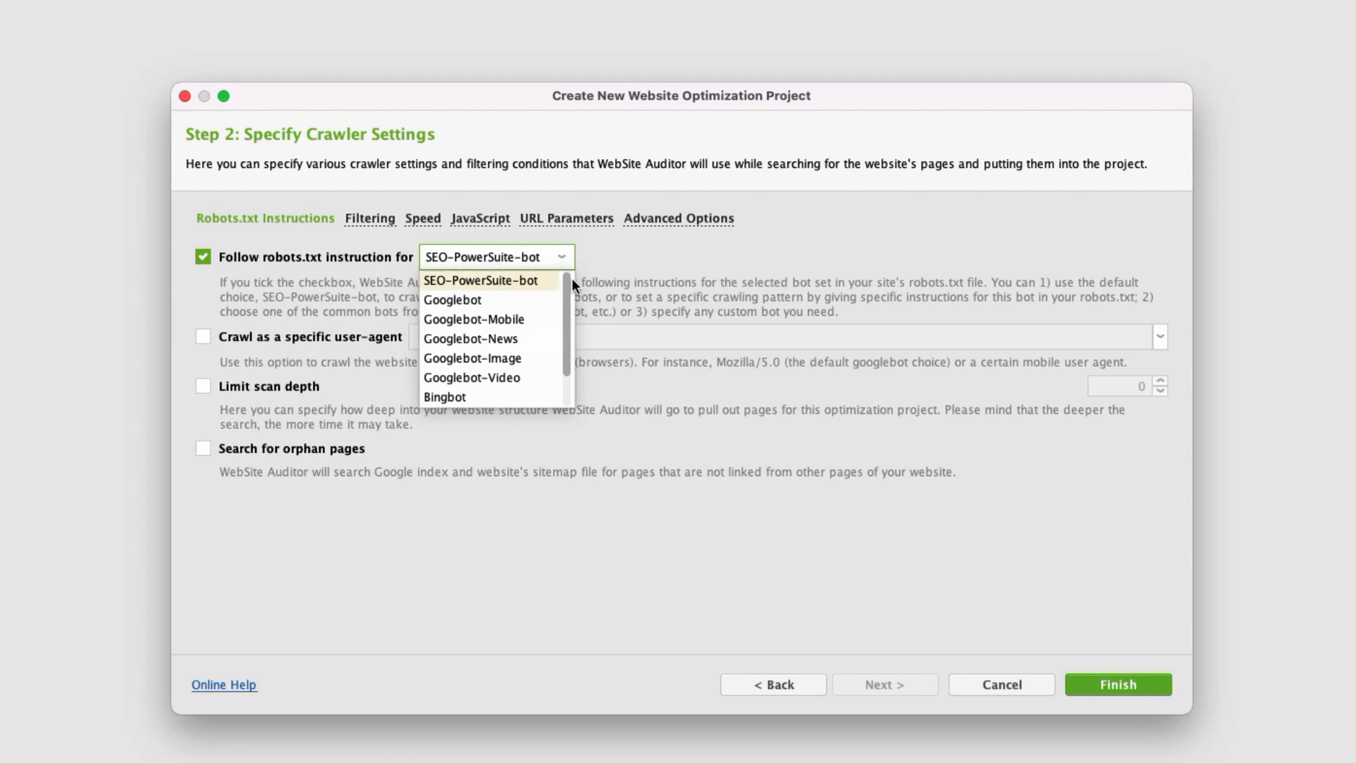
click(639, 254)
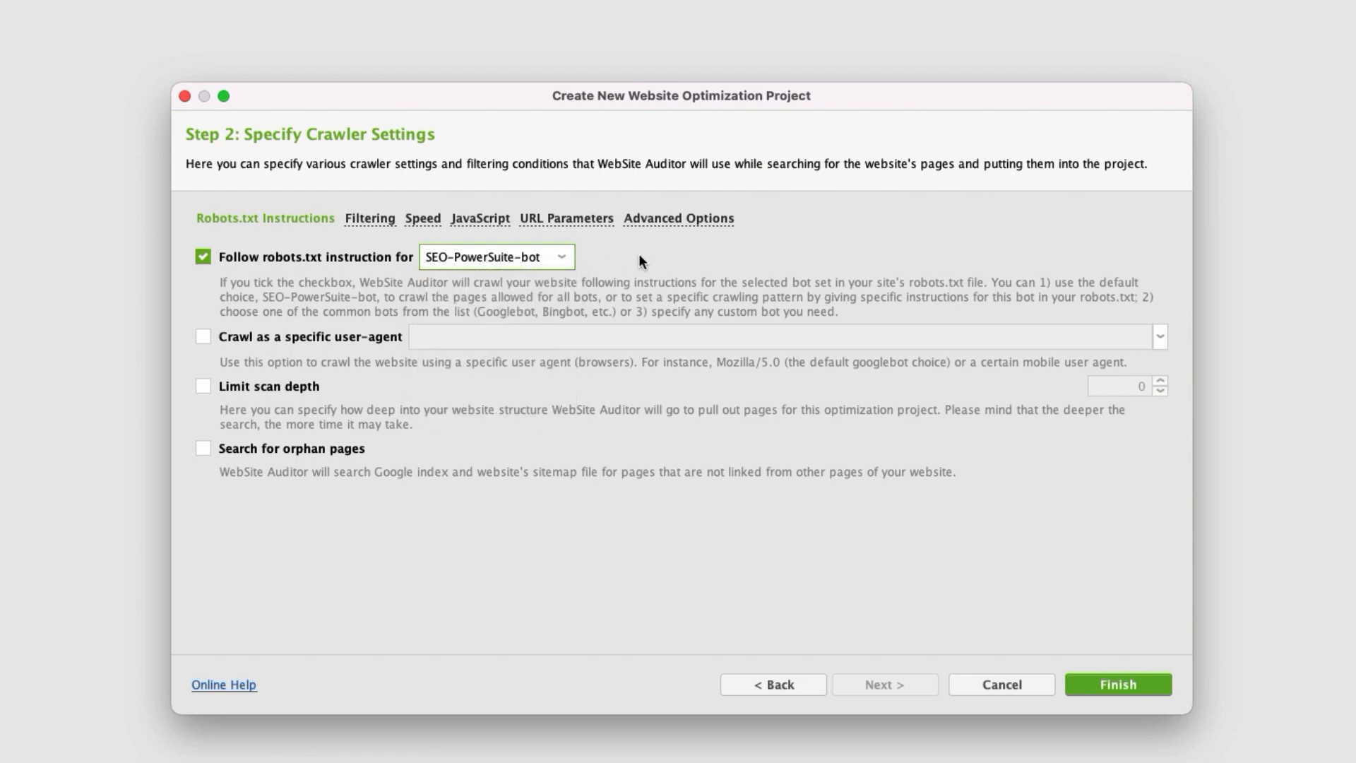
click(201, 254)
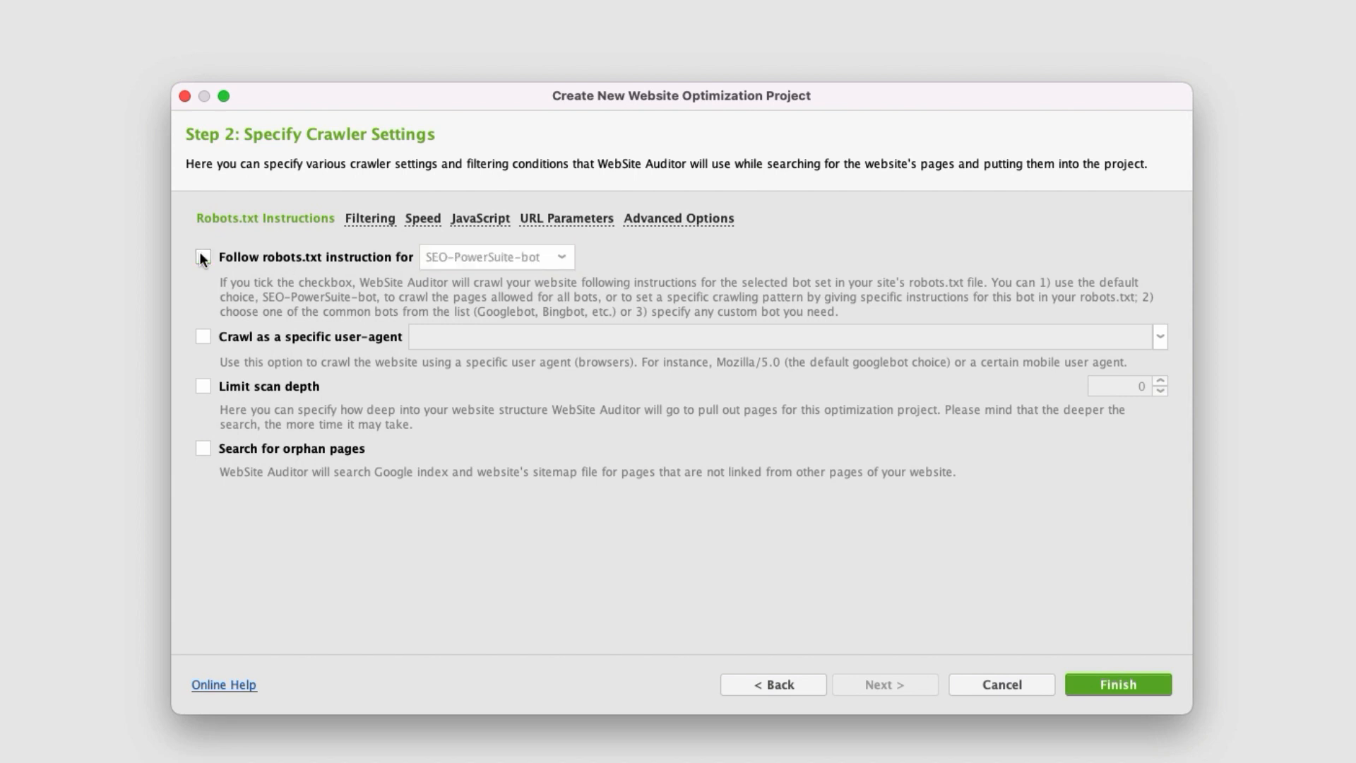
click(201, 254)
Enable crawling as a specific user-agent, look through the available agents, and disable the option again.
click(205, 335)
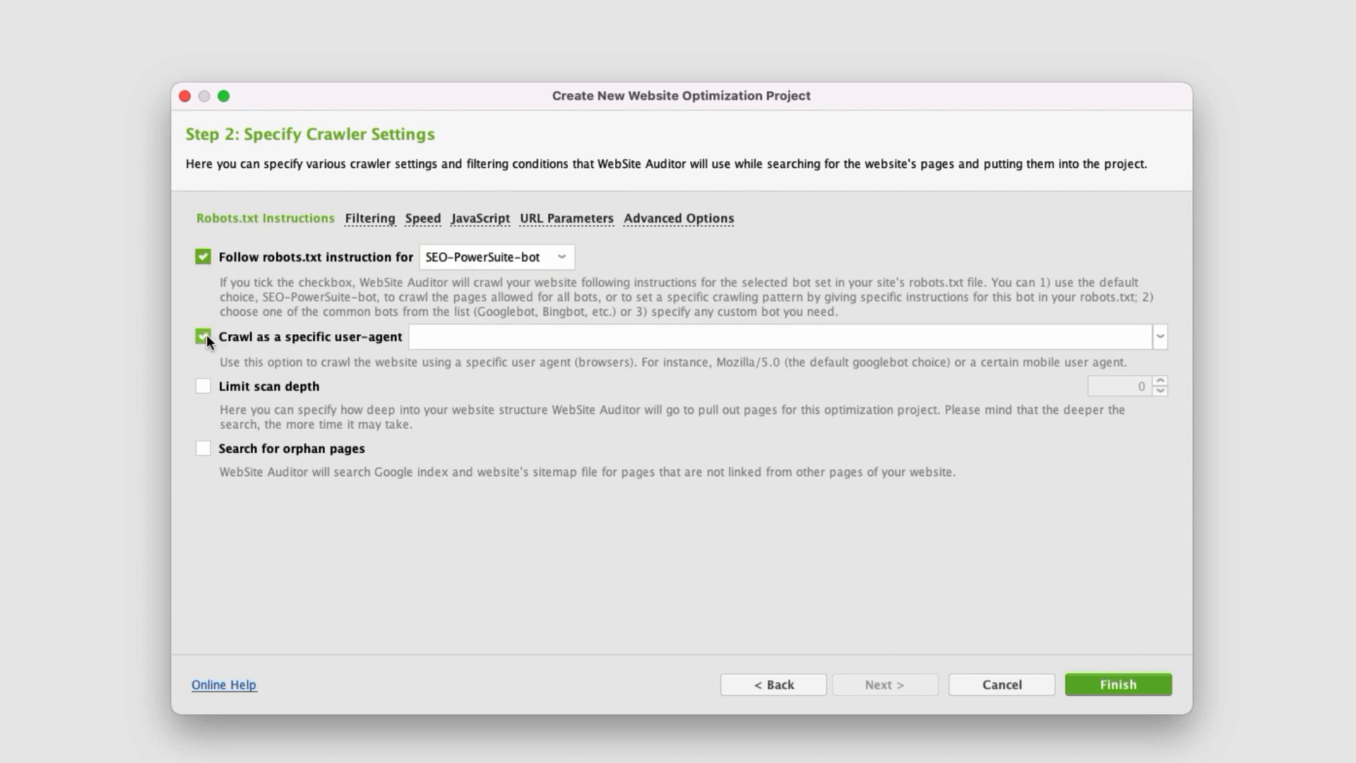
click(1163, 334)
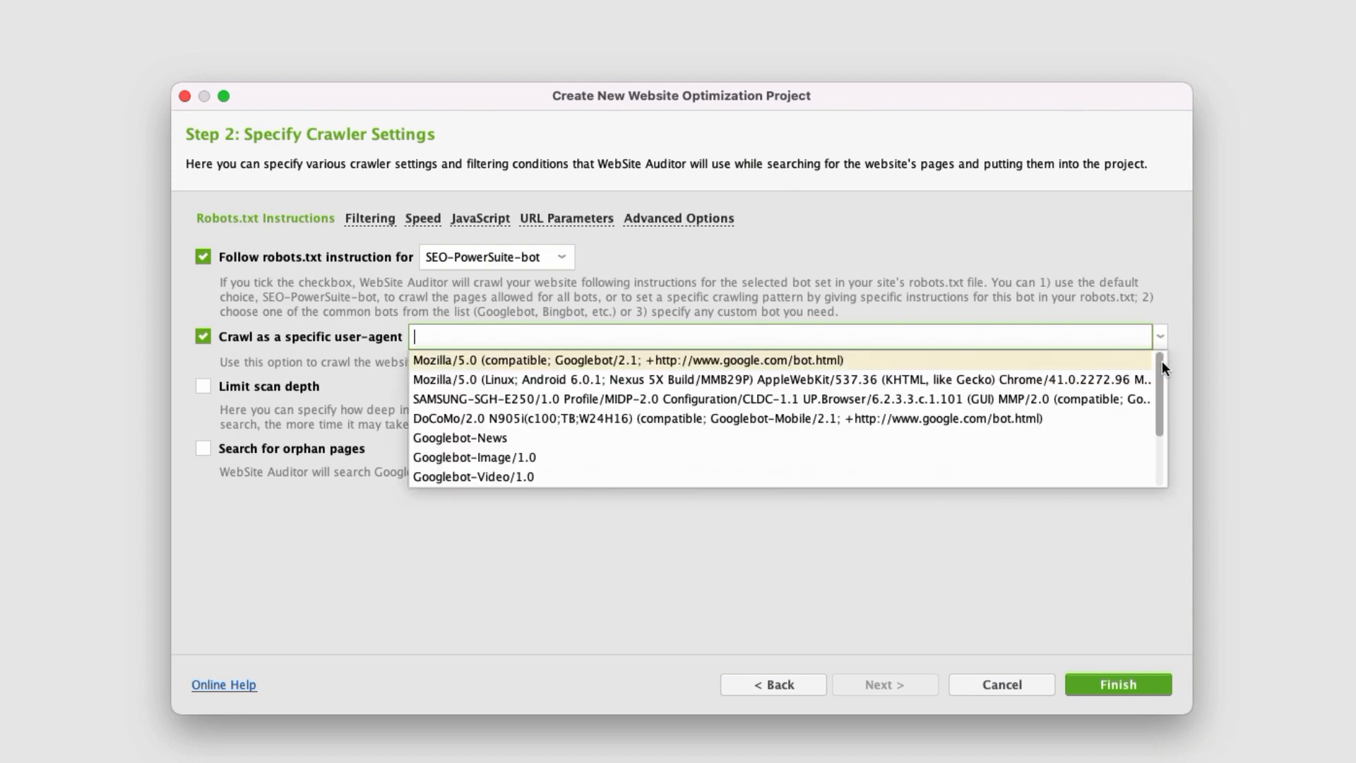
mouse_move(1163, 361)
mouse_down()
mouse_move(1163, 422)
mouse_move(1164, 361)
mouse_up()
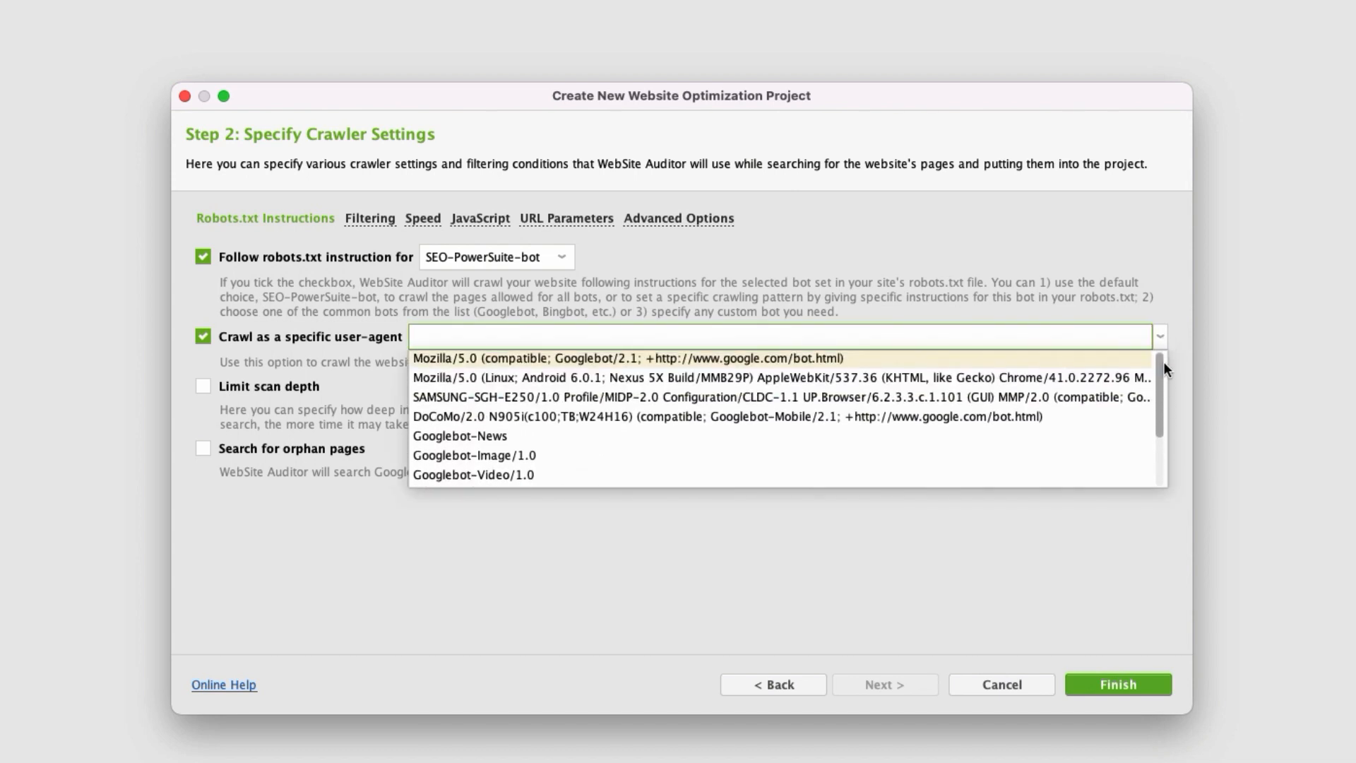
click(1061, 533)
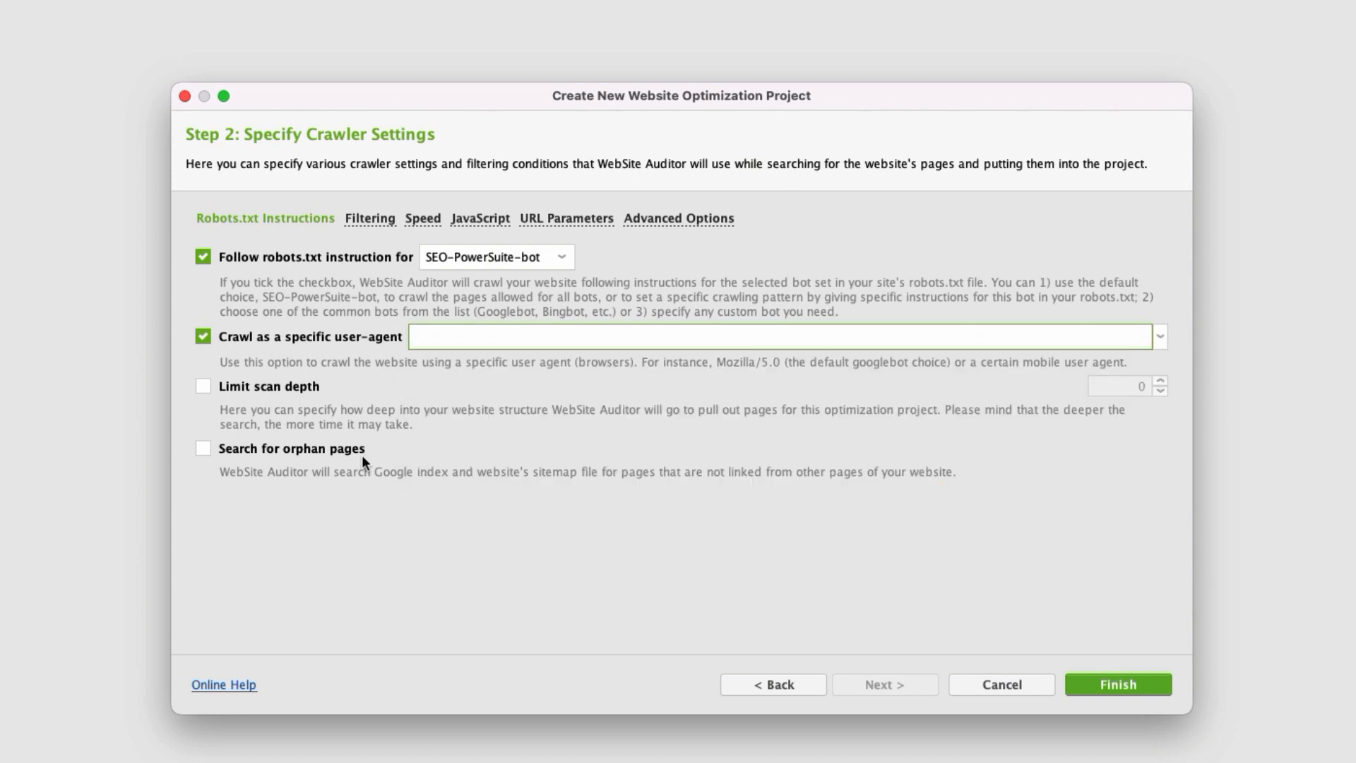
click(204, 337)
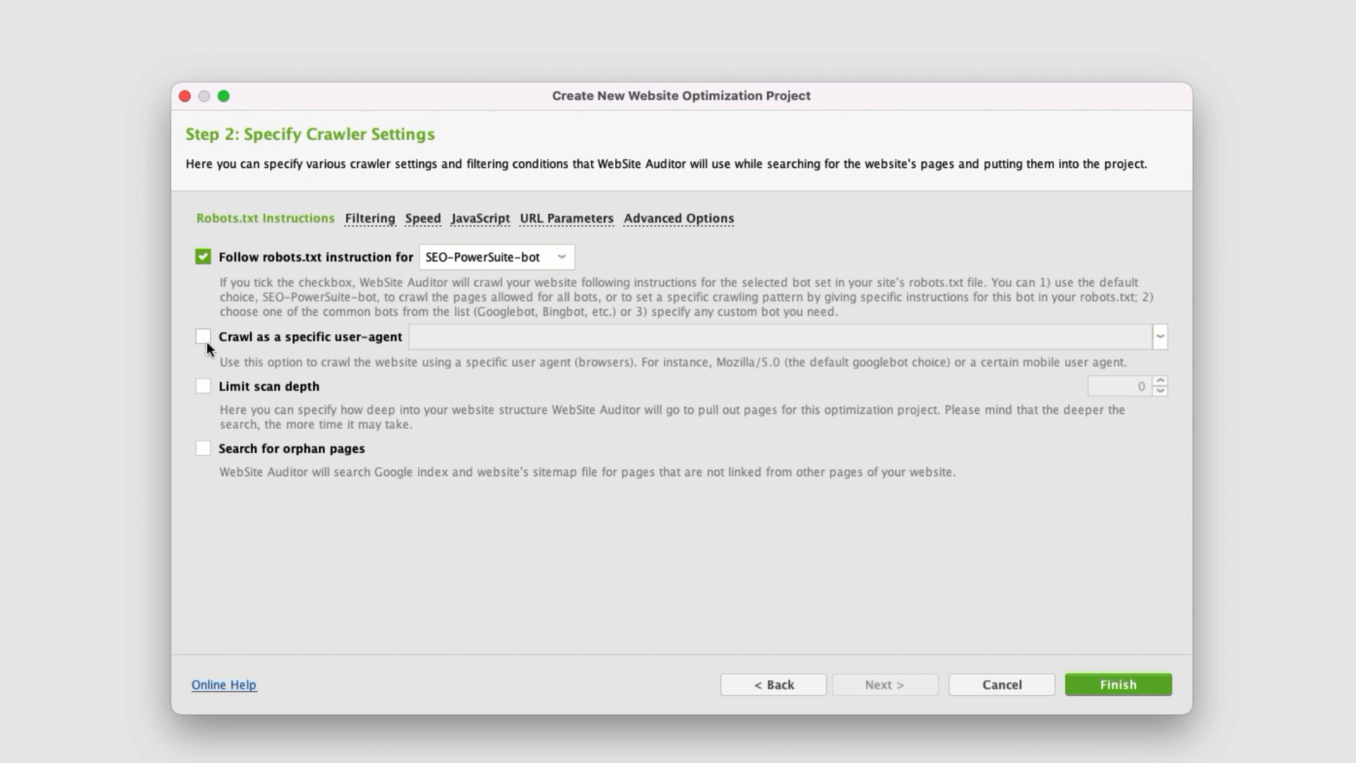
Try limiting the scan depth and switch the limit off again.
click(204, 386)
click(1164, 381)
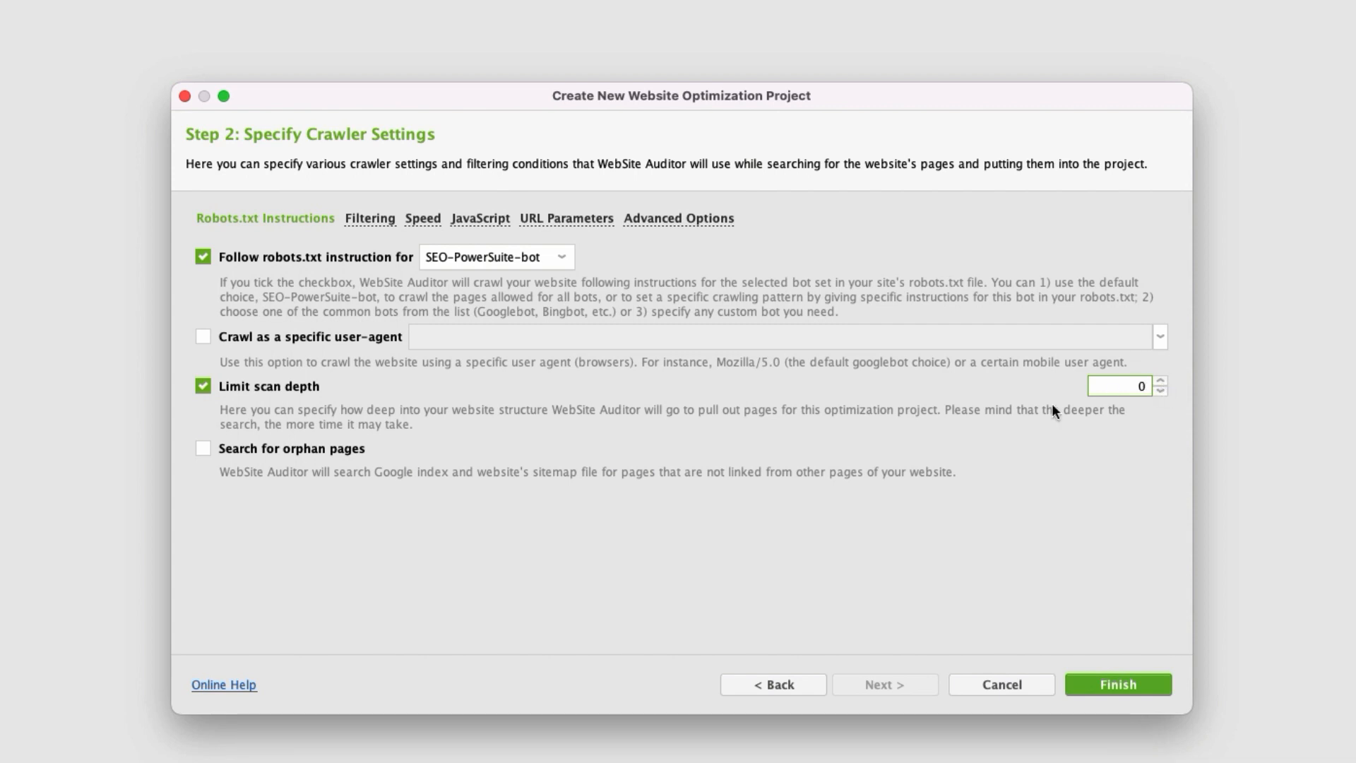
click(200, 387)
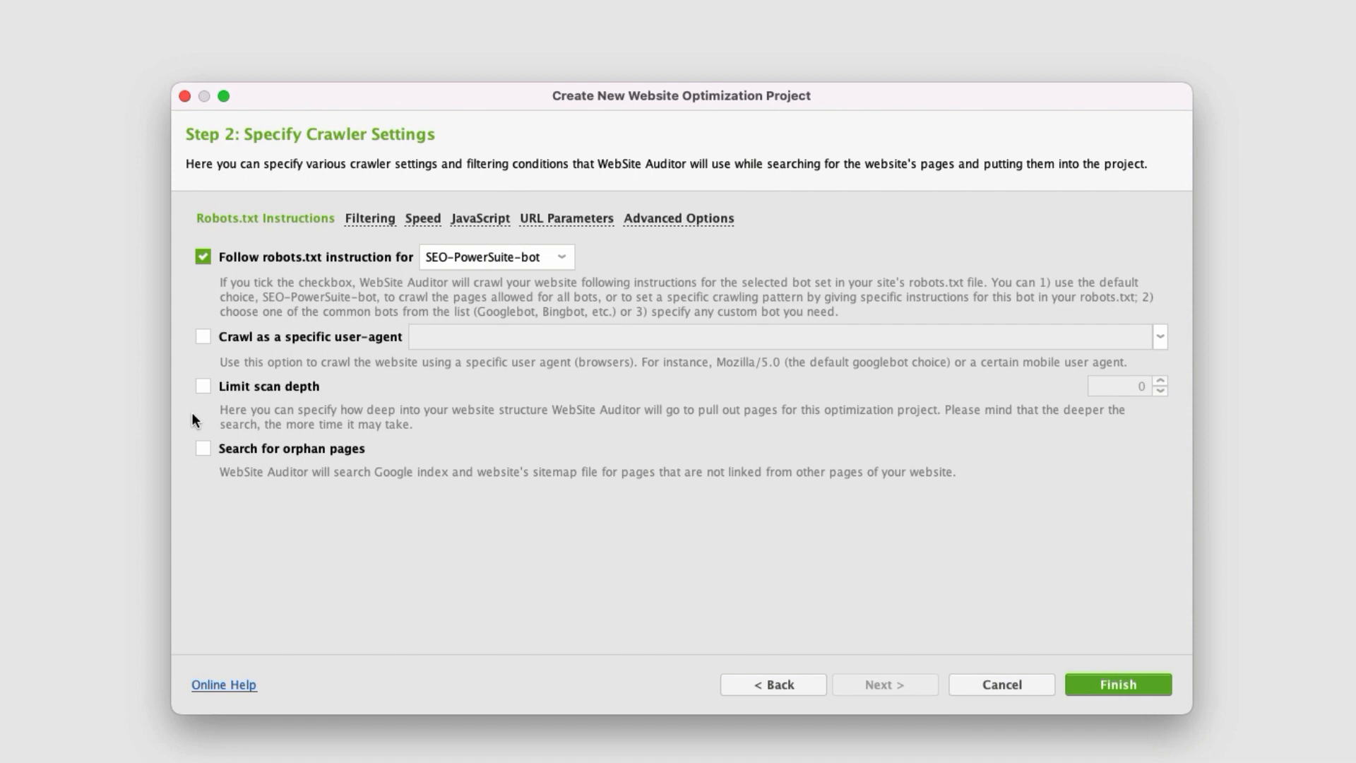
Enable the search for orphan pages, look at its source choices, and disable the search again.
click(202, 449)
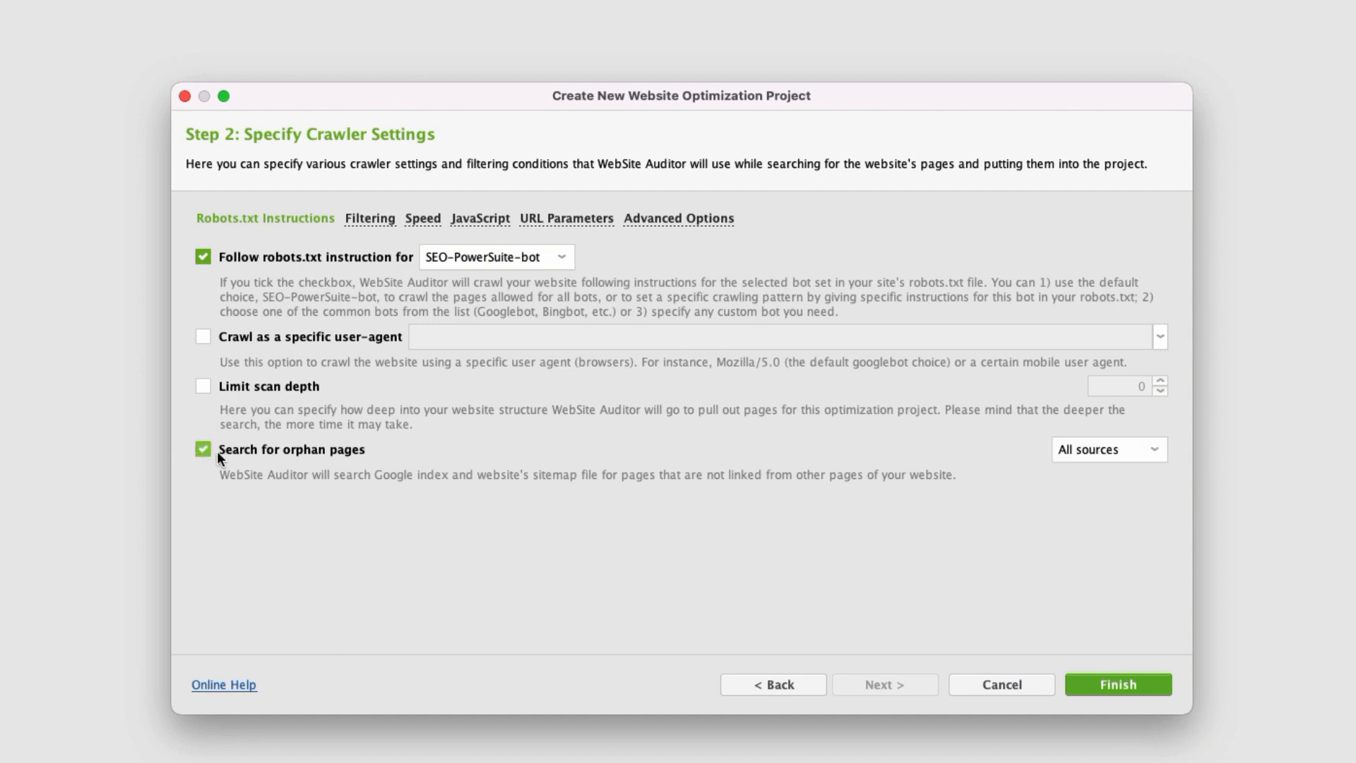
click(1149, 456)
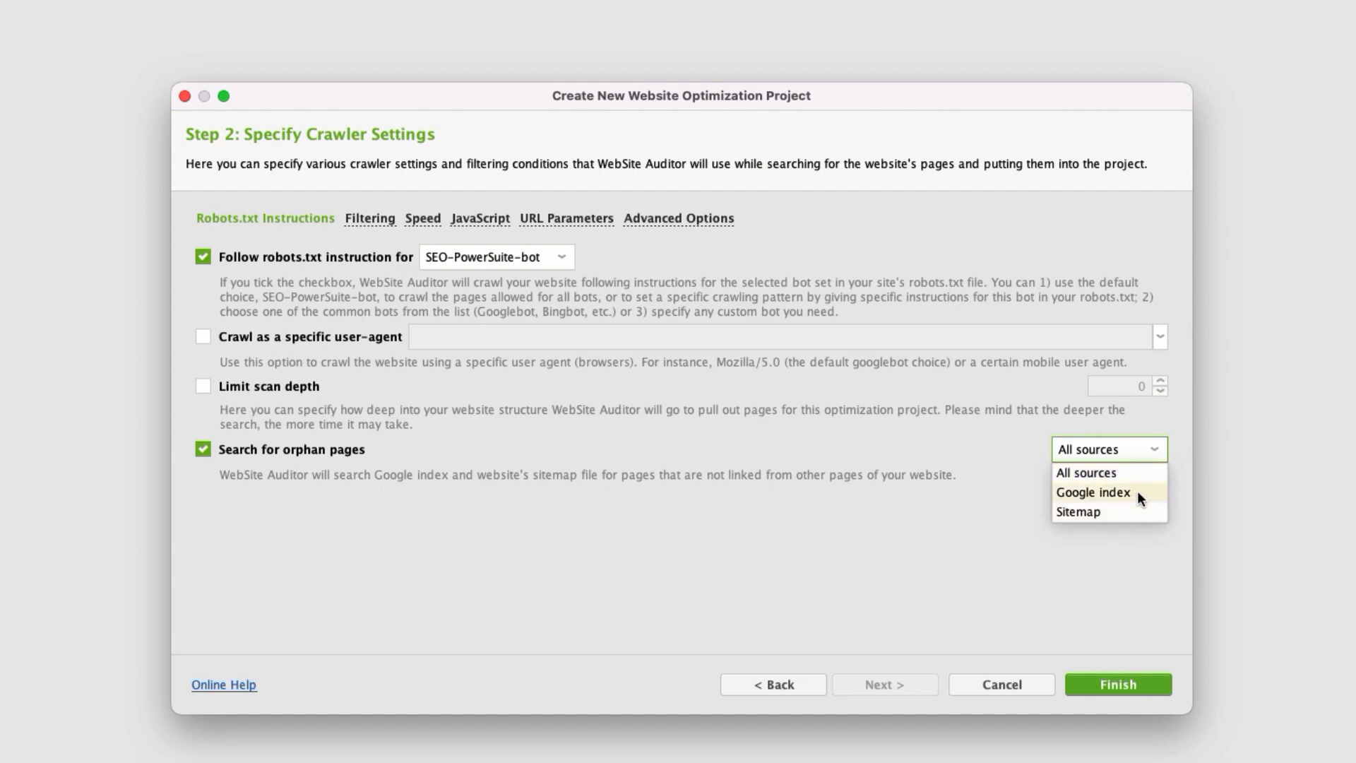
click(1004, 459)
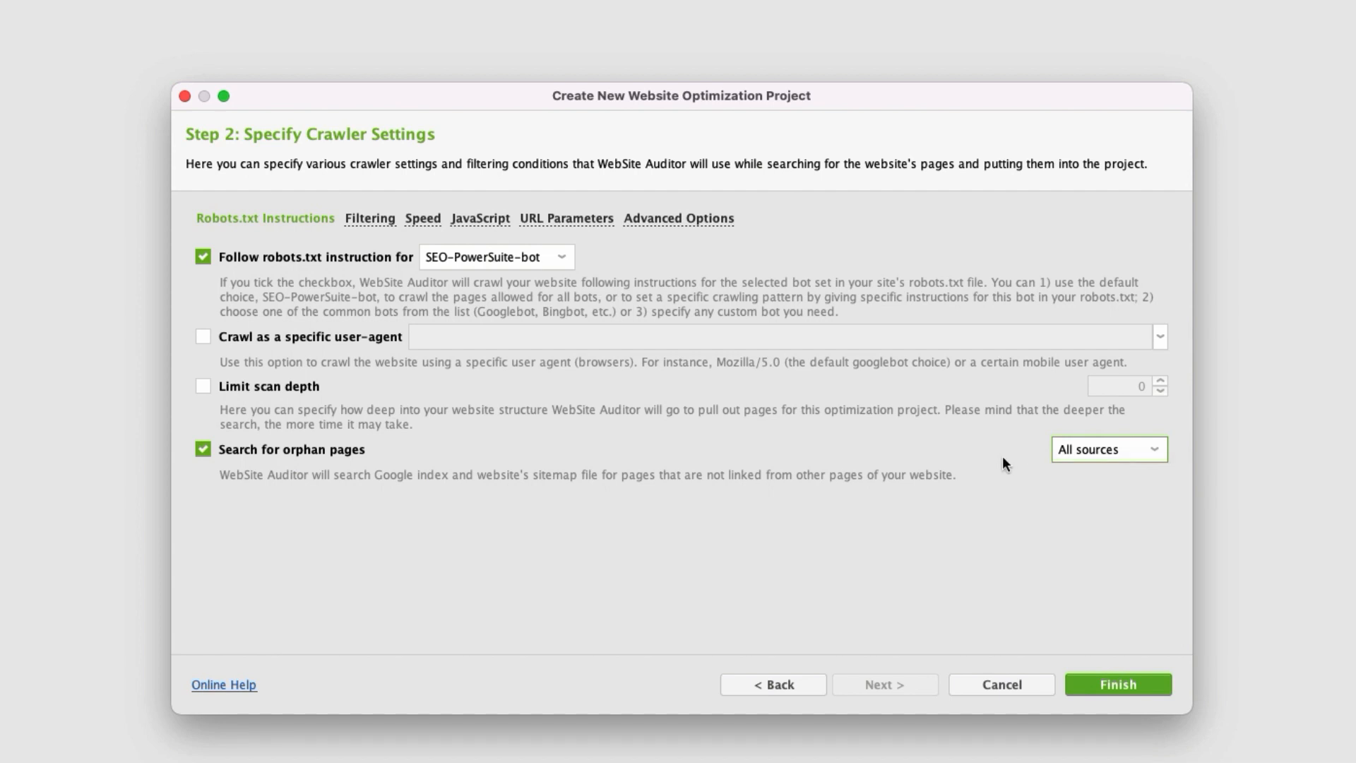
click(204, 450)
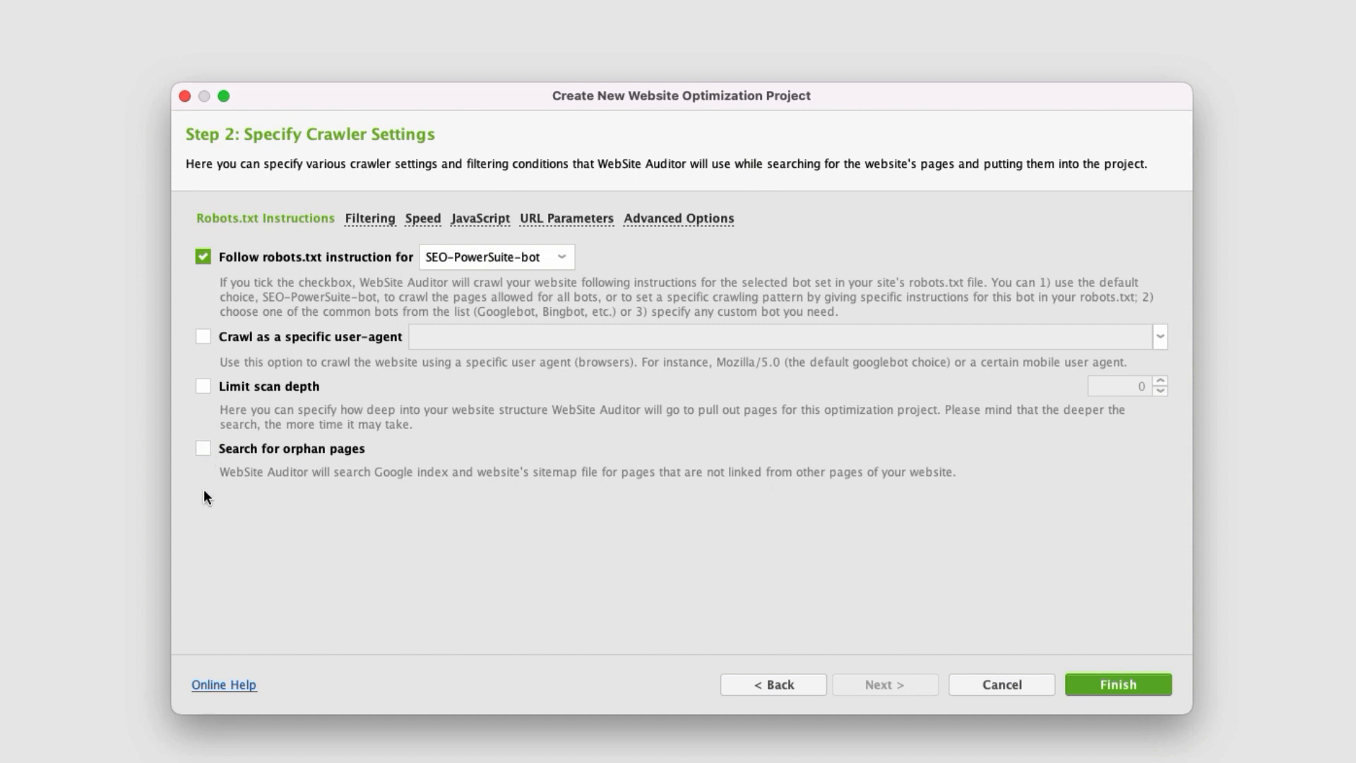
Review the page filtering settings, and try limiting the number of requests to the website before removing that limit.
click(383, 221)
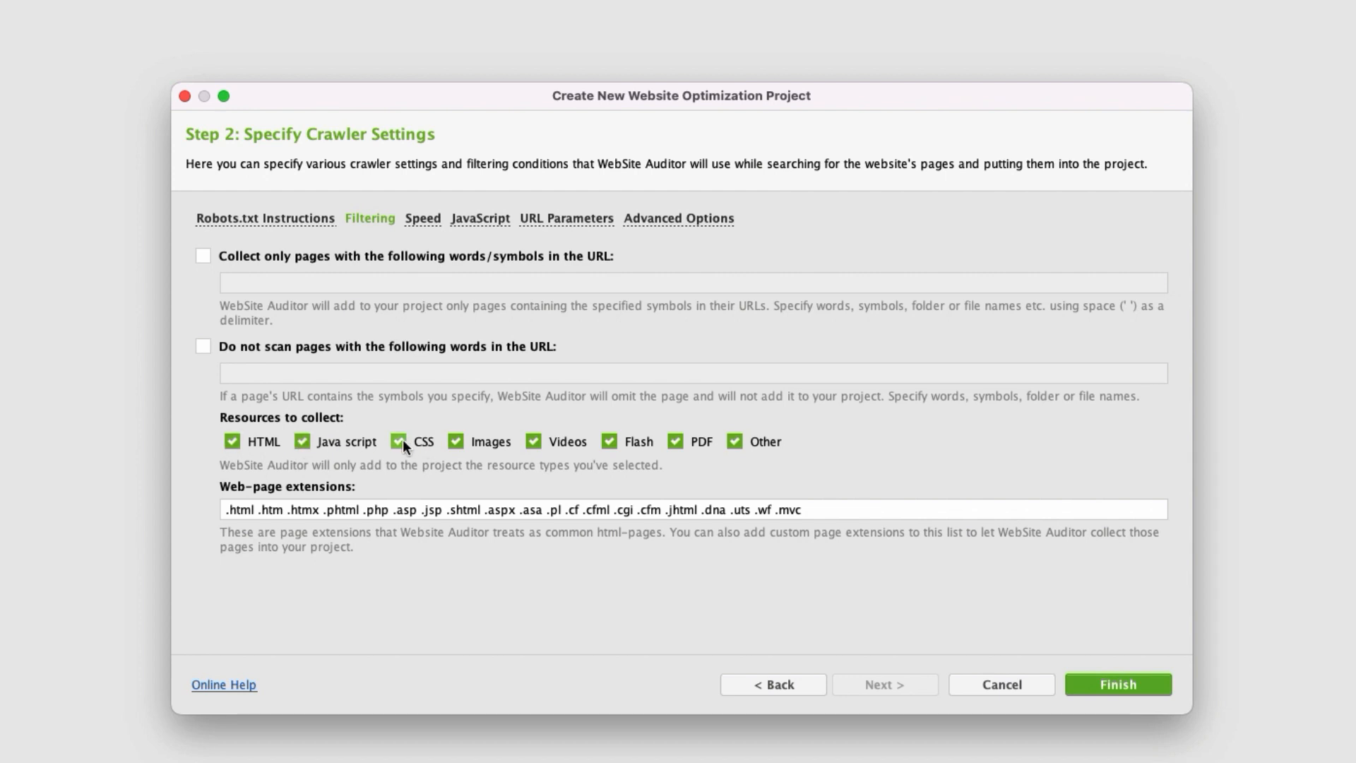
click(420, 221)
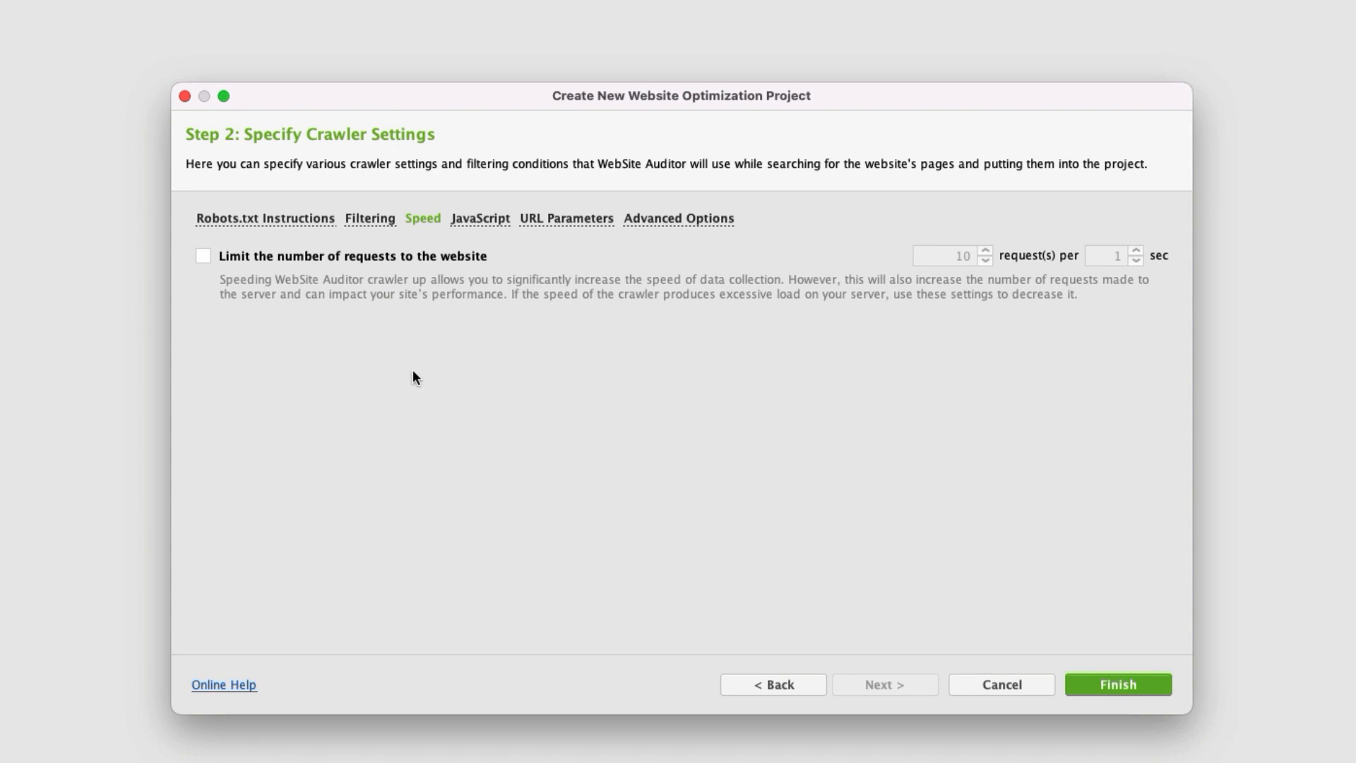
click(203, 256)
click(988, 260)
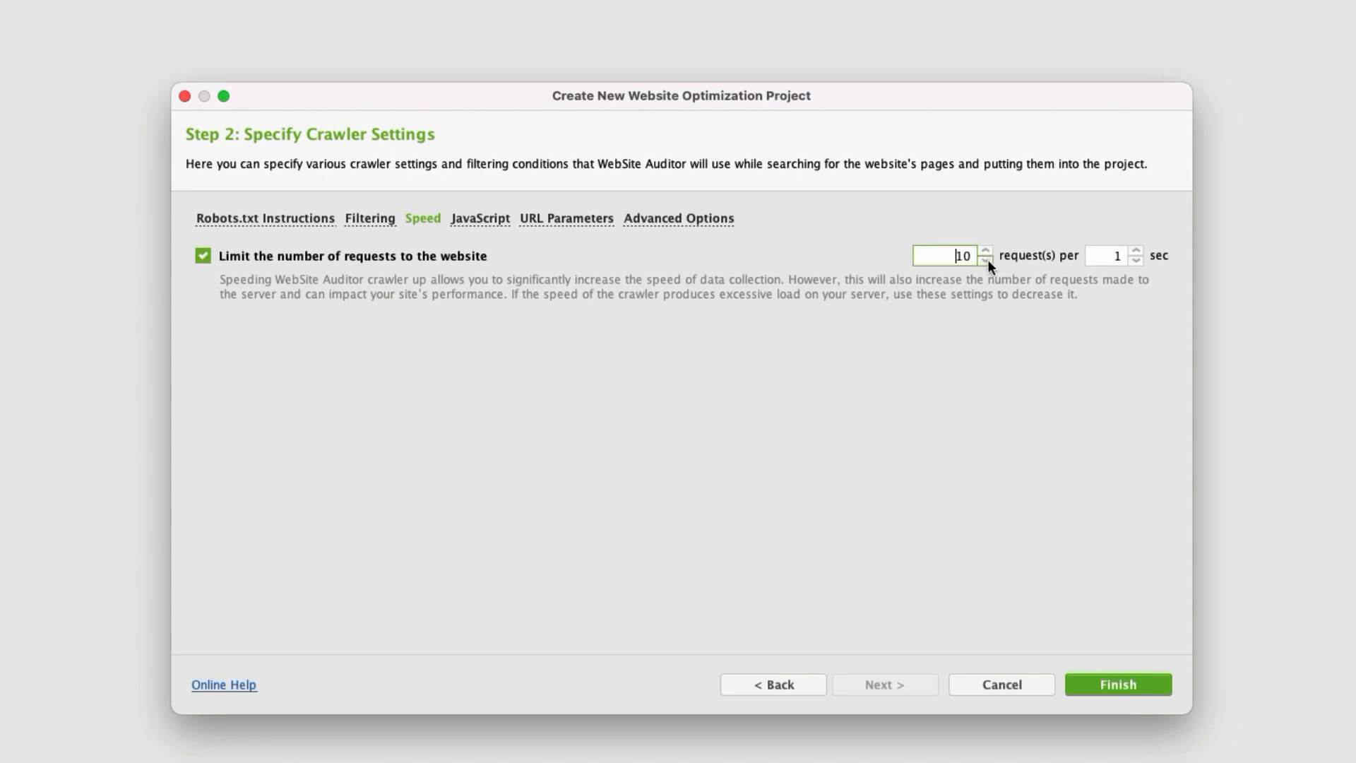
click(986, 251)
click(987, 252)
click(206, 257)
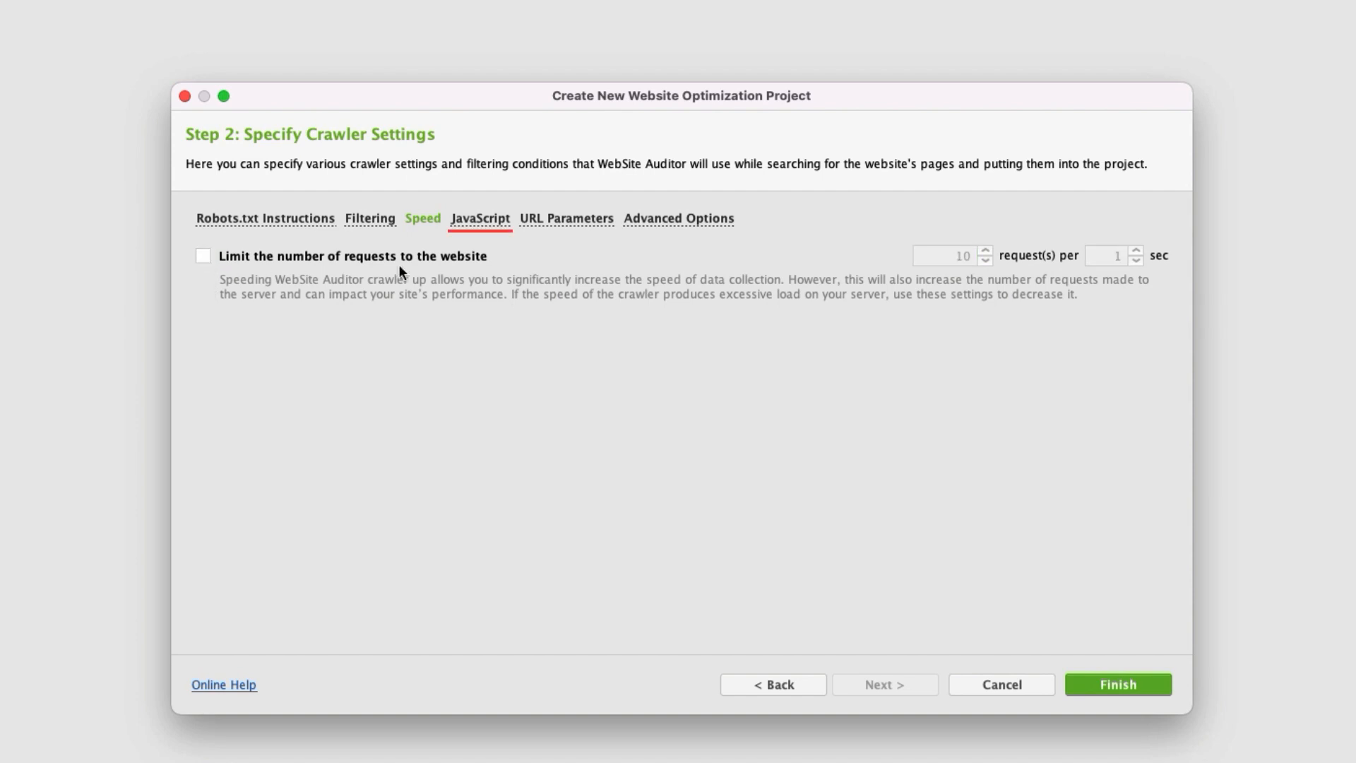
Review the crawler's JavaScript execution and URL parameter settings.
click(498, 223)
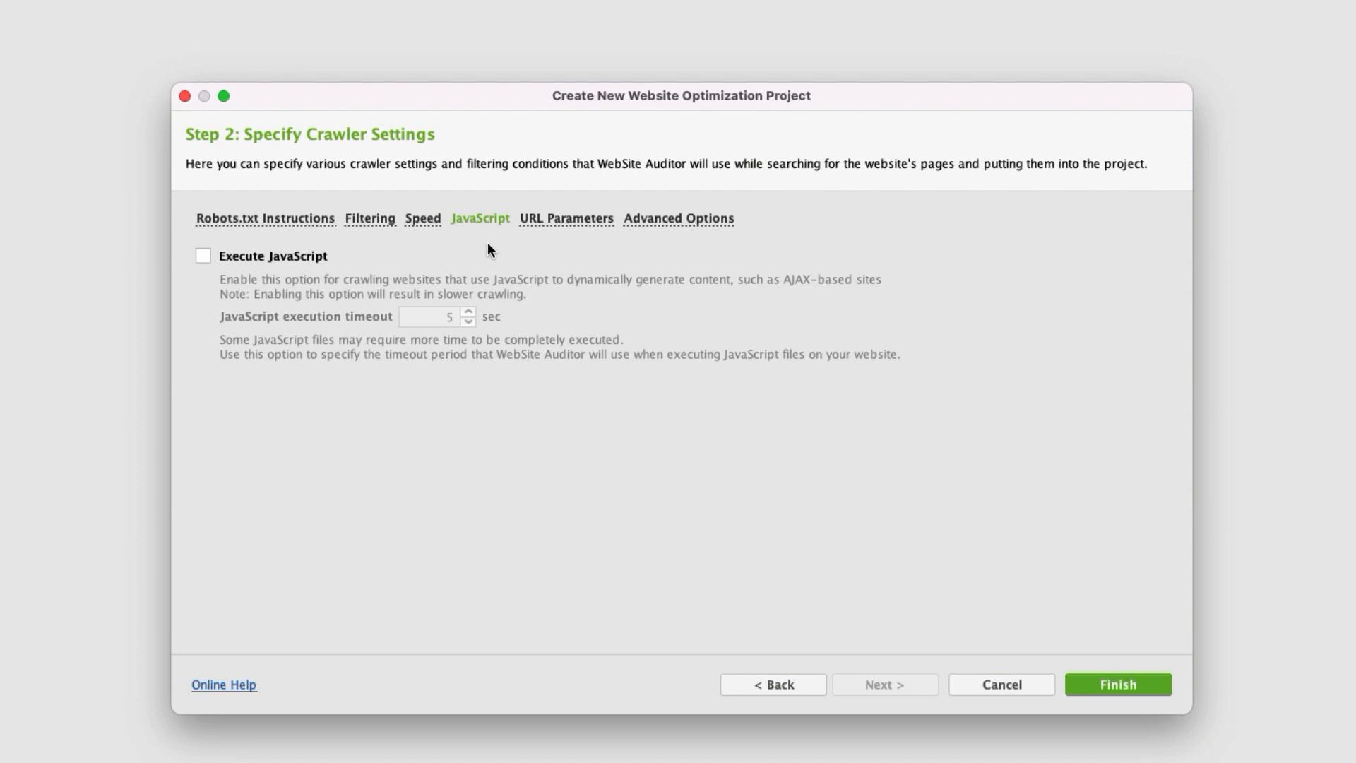
click(545, 231)
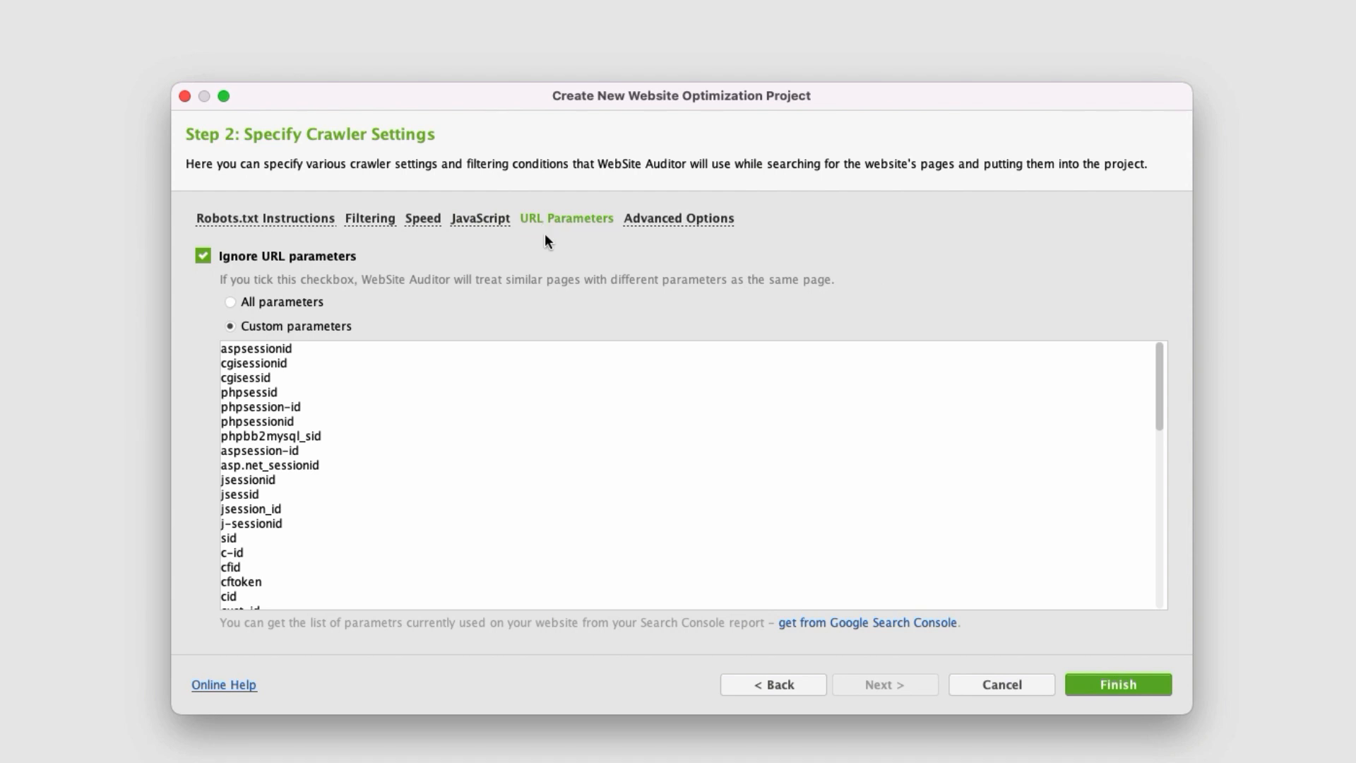
Keep the specific Accept-Language header set to en in the advanced crawler options and finish creating the project.
click(671, 220)
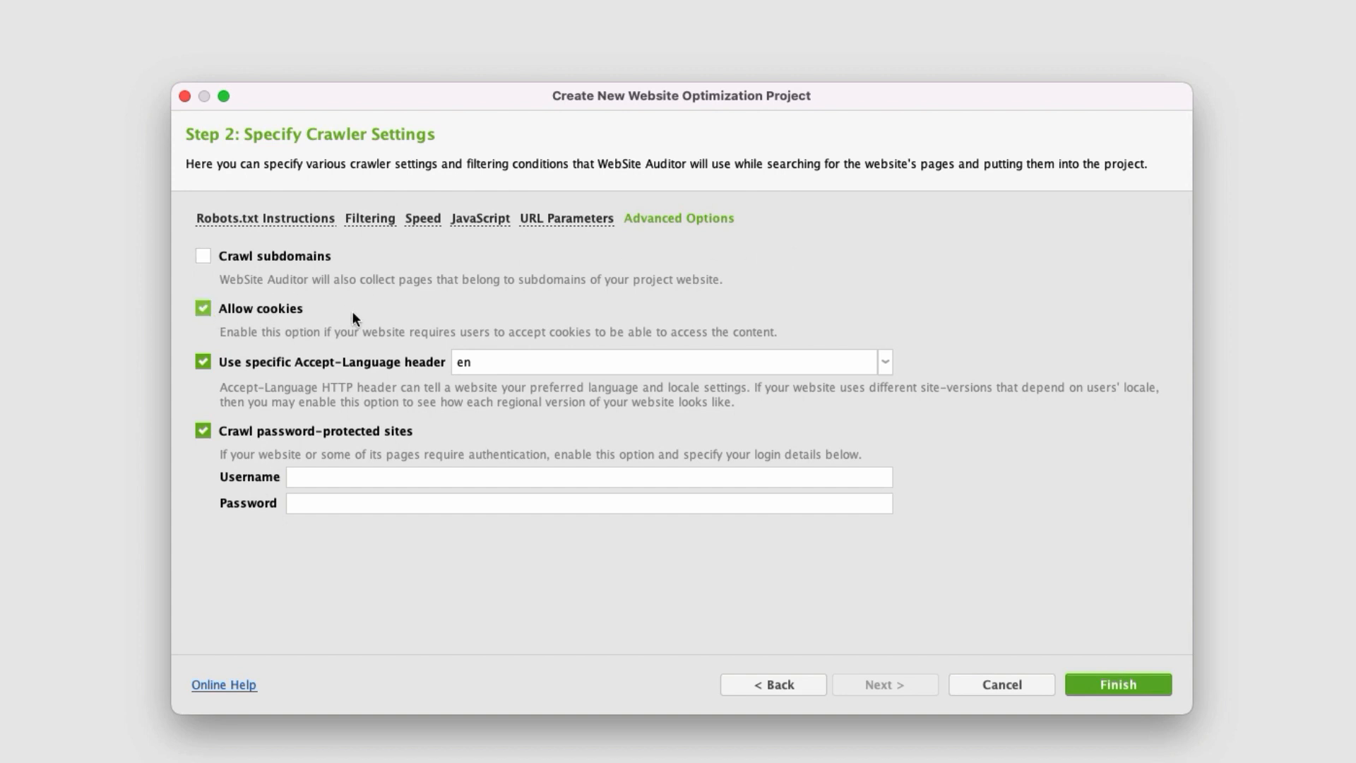
click(203, 363)
click(888, 362)
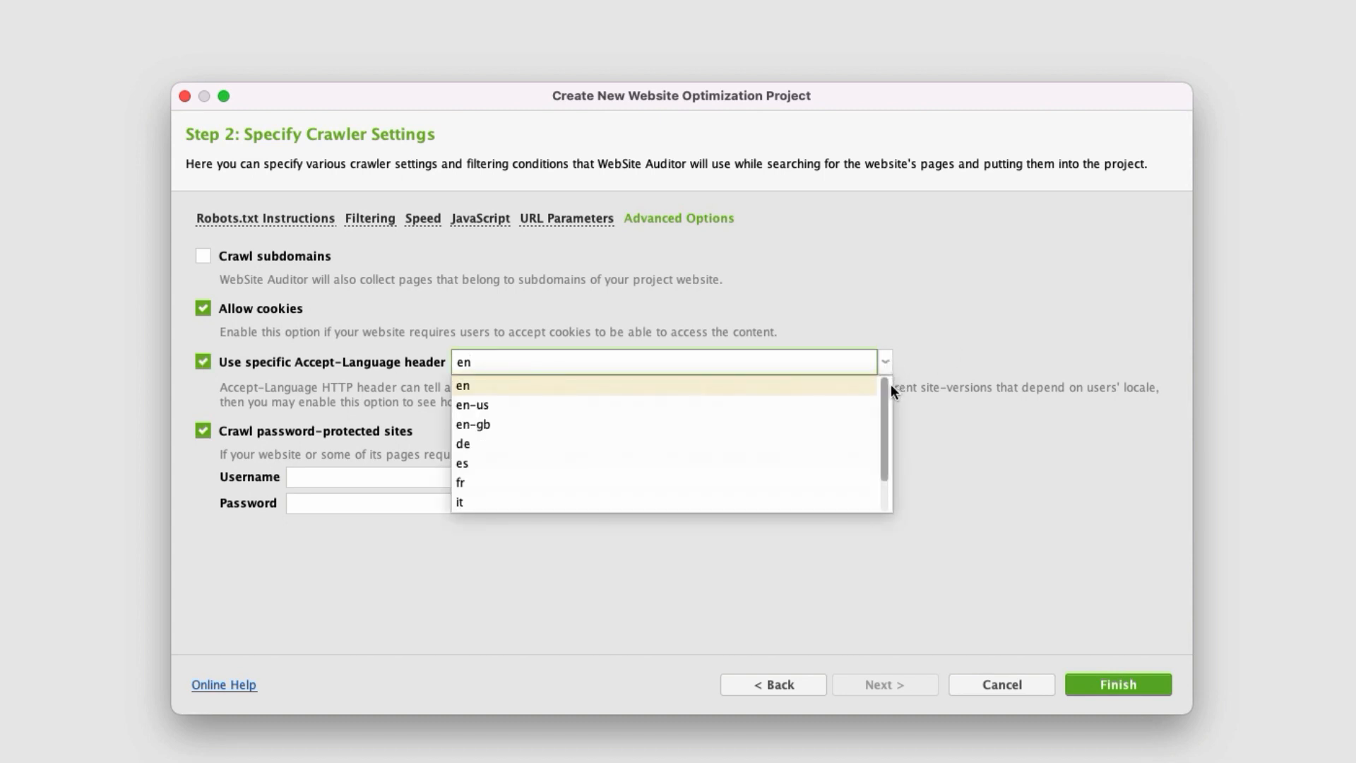
mouse_move(887, 385)
mouse_down()
mouse_move(879, 454)
mouse_move(875, 380)
mouse_up()
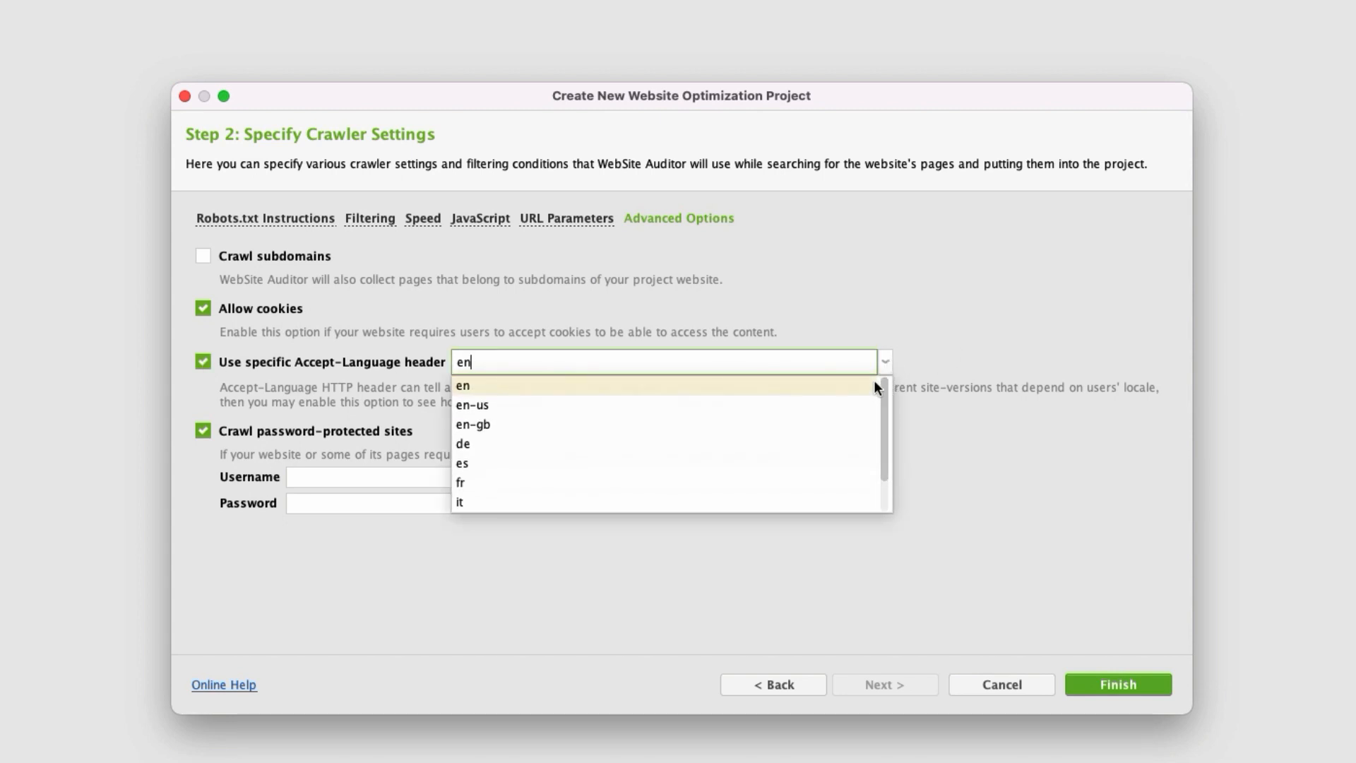
click(959, 327)
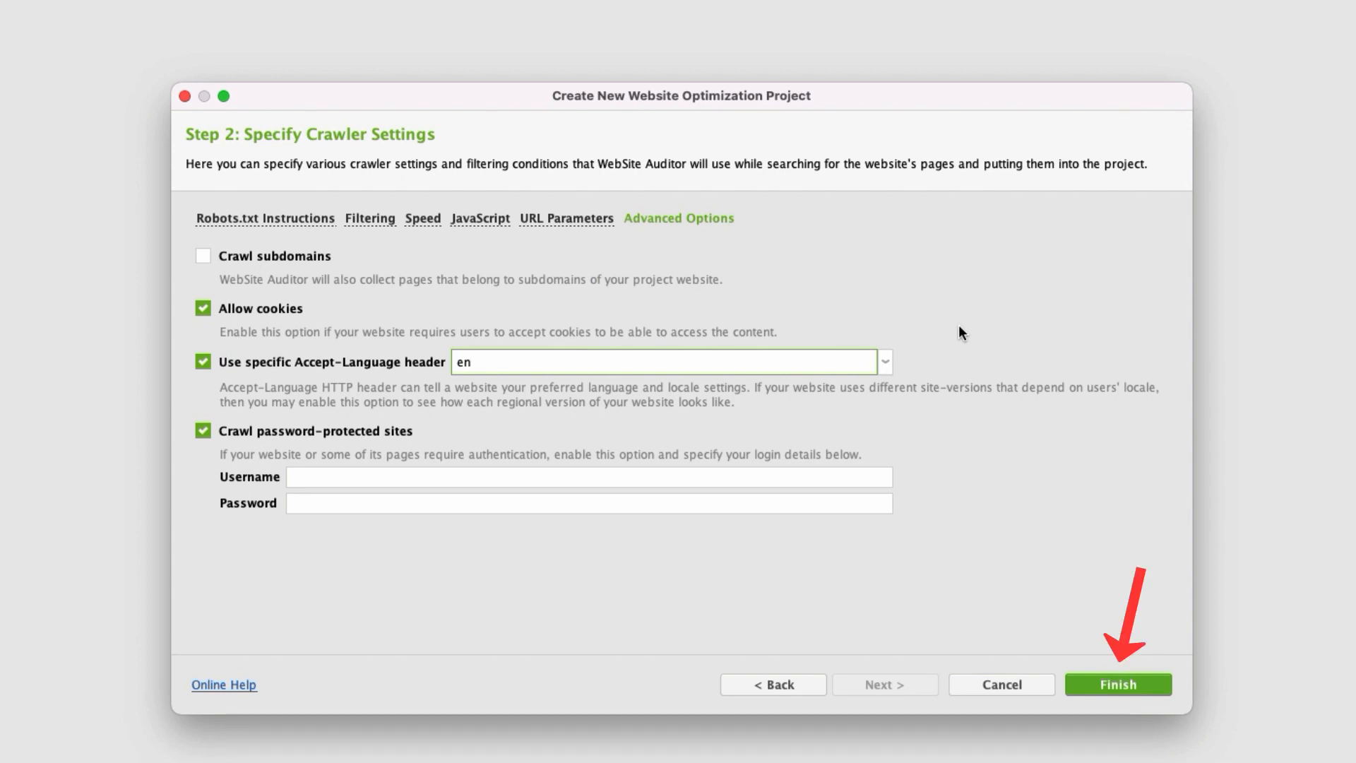
click(1125, 687)
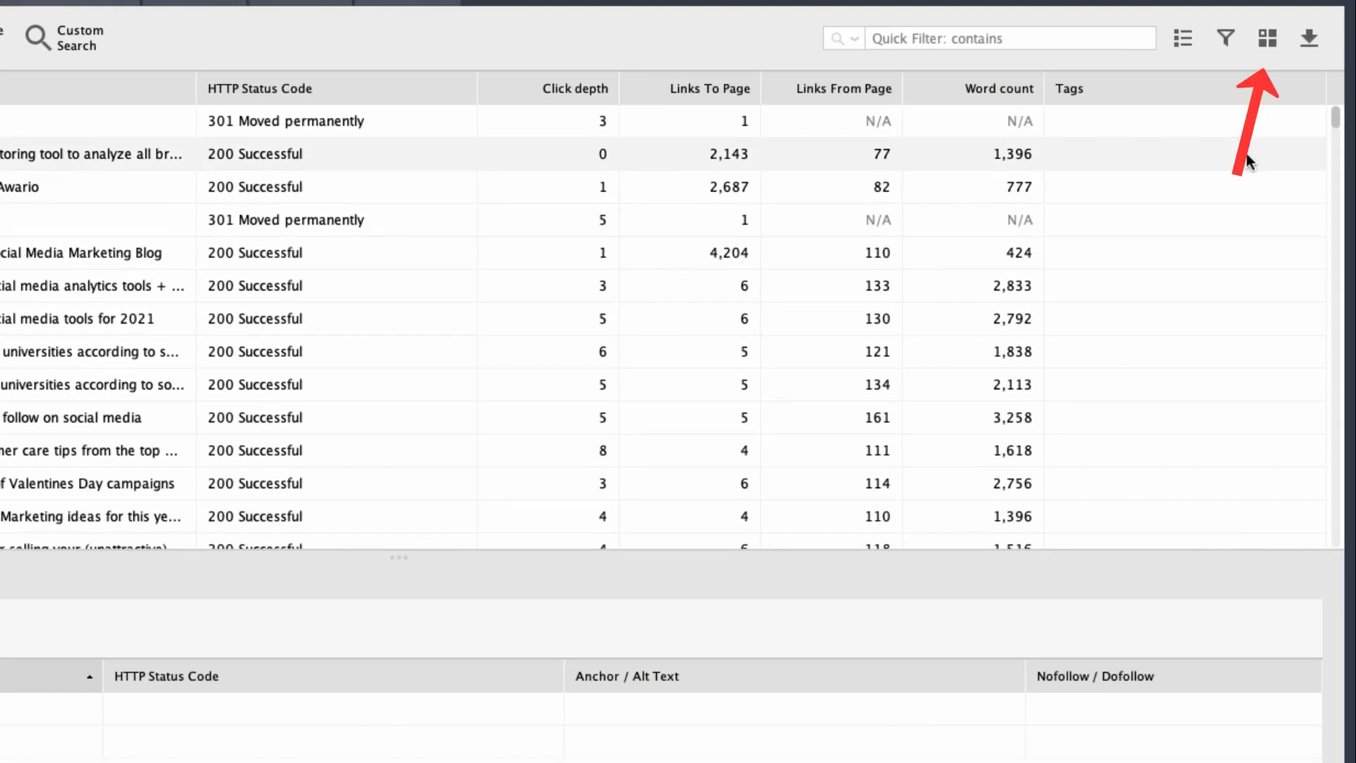
Add the Canonical URL column to the All pages table.
click(1266, 43)
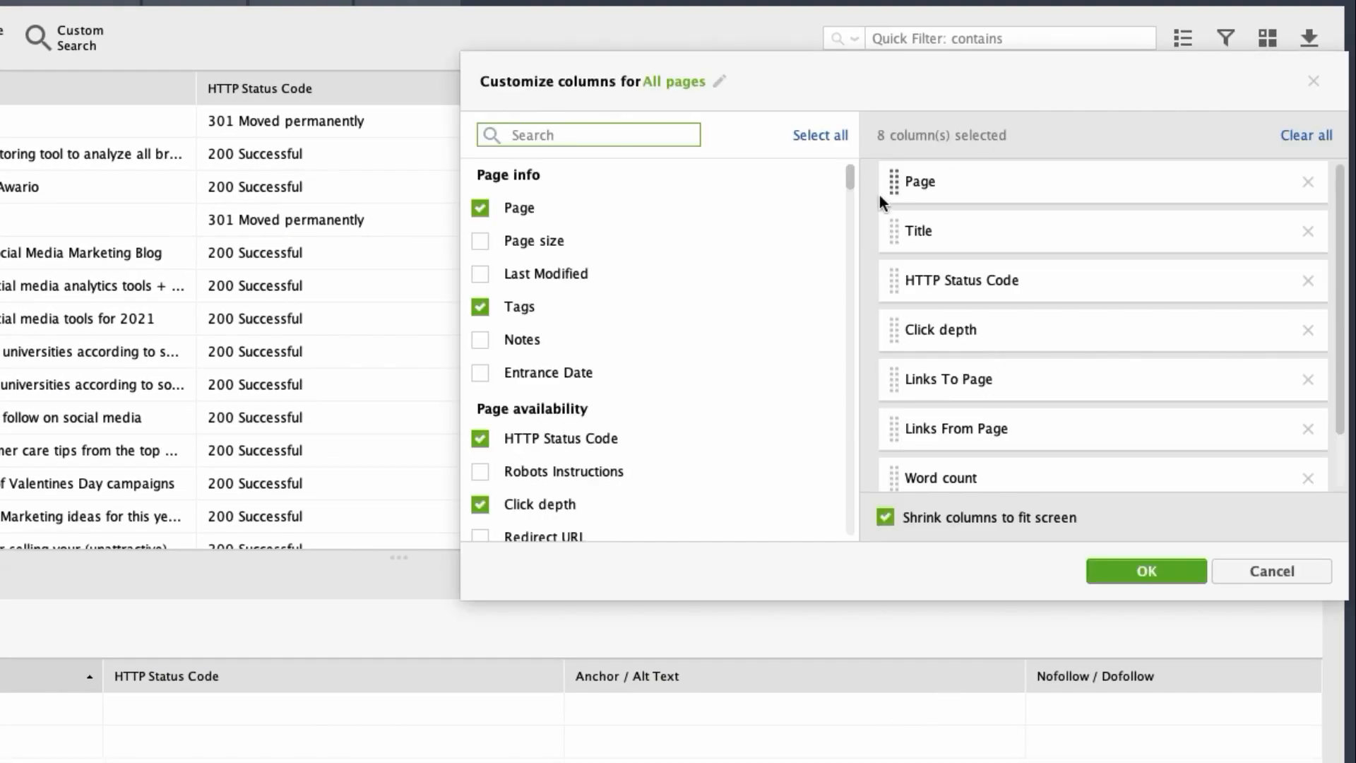
drag(851, 179, 854, 199)
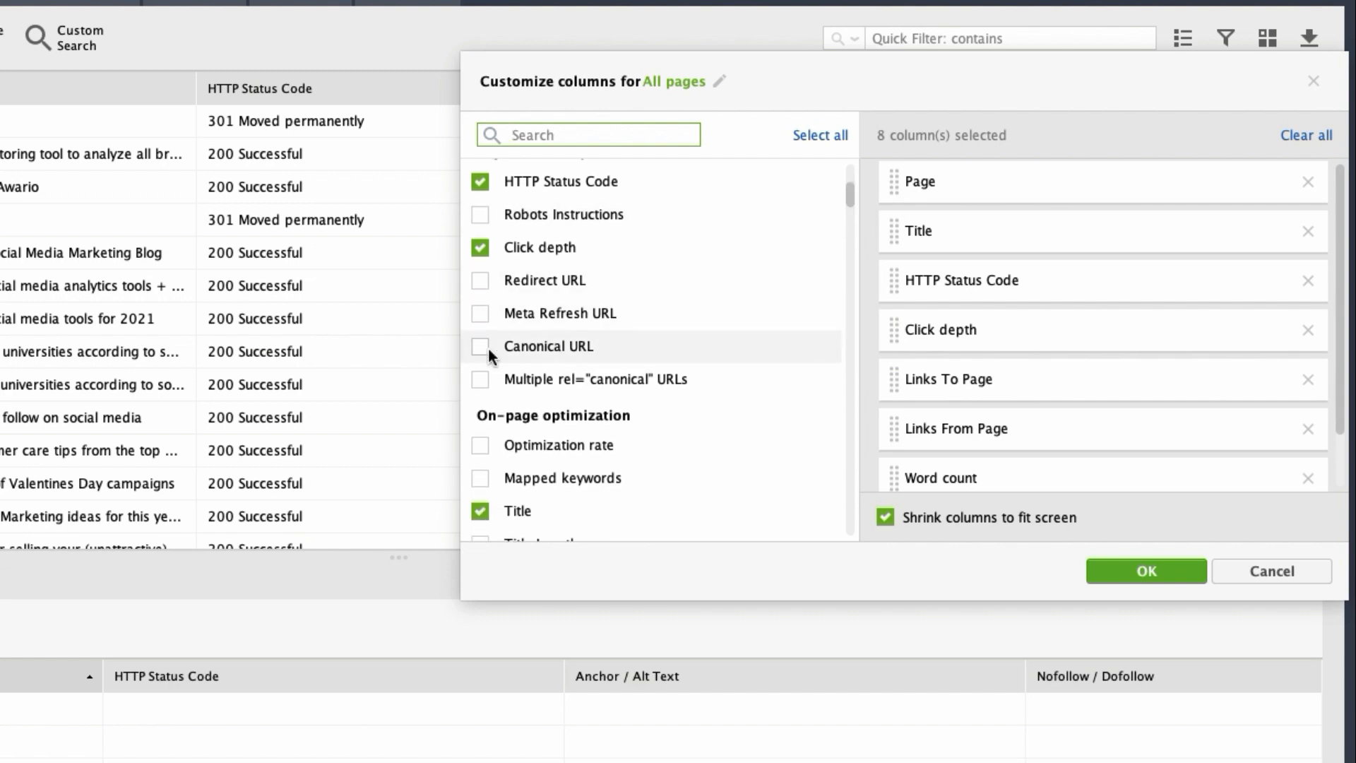
click(480, 346)
click(1130, 569)
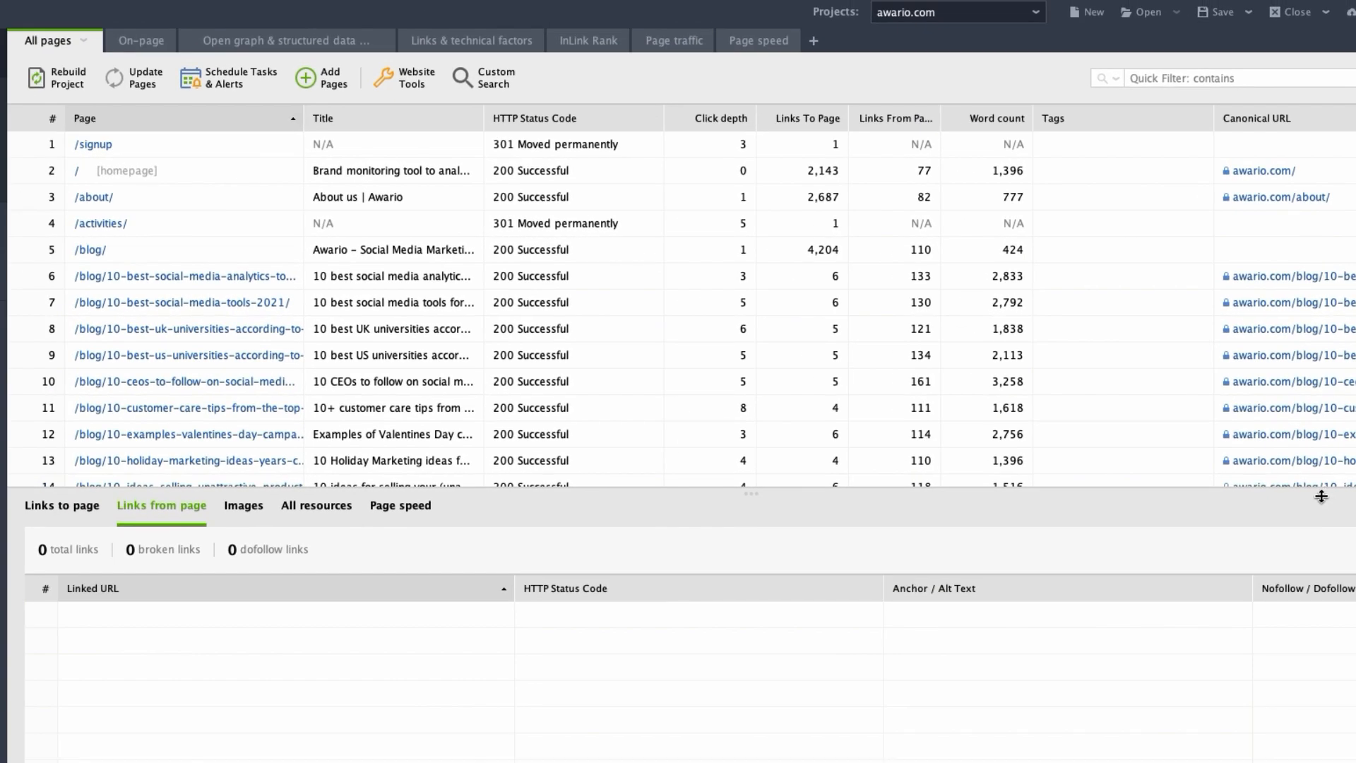
Examine the incoming links, outgoing links, images and all resources of the 10 best social media analytics tools blog page.
click(81, 506)
click(135, 280)
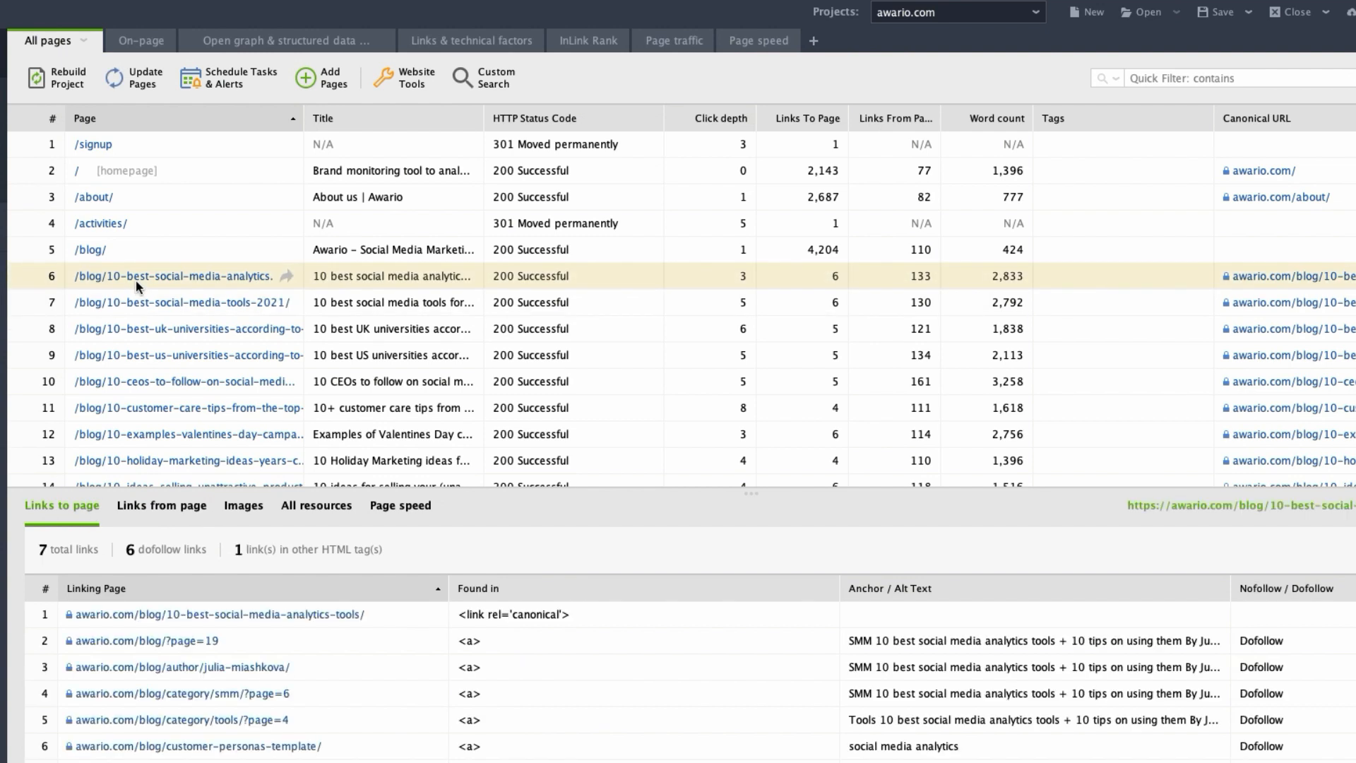
click(158, 506)
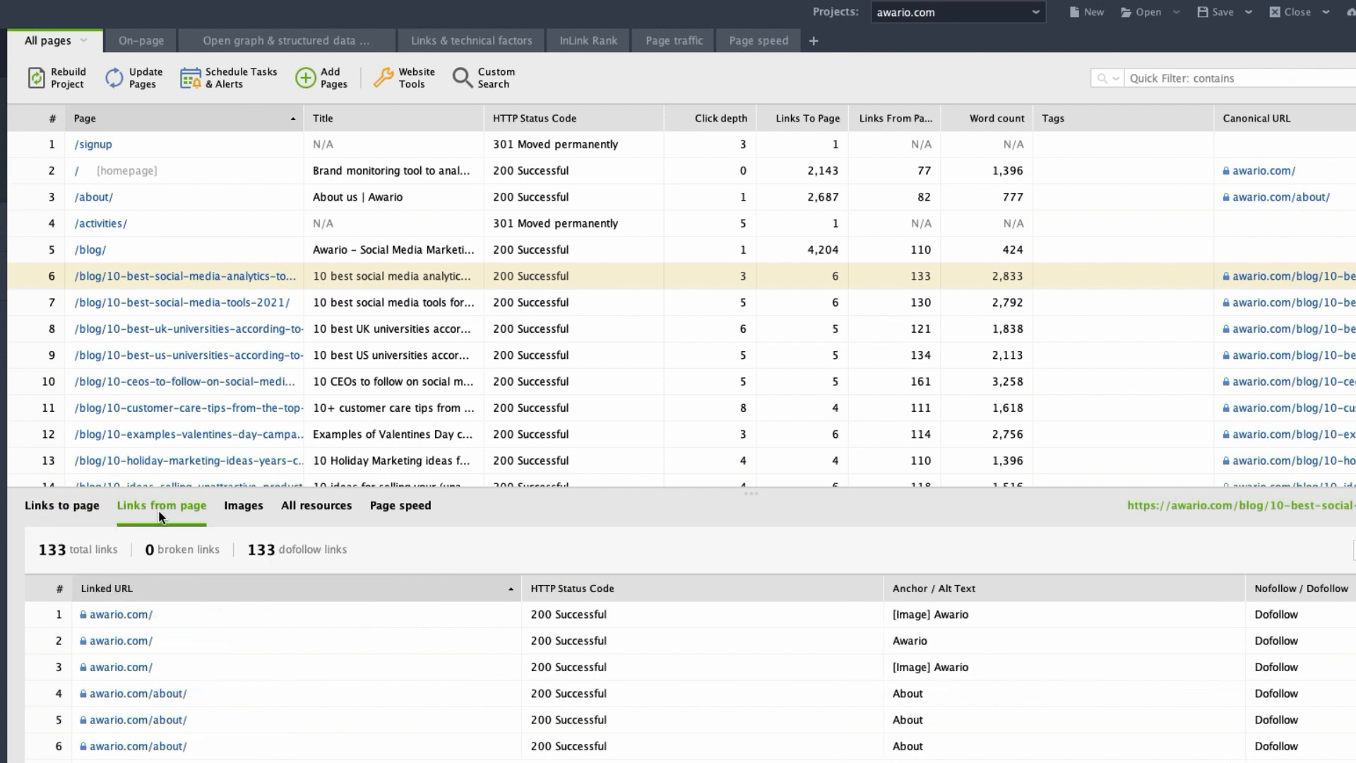
click(241, 518)
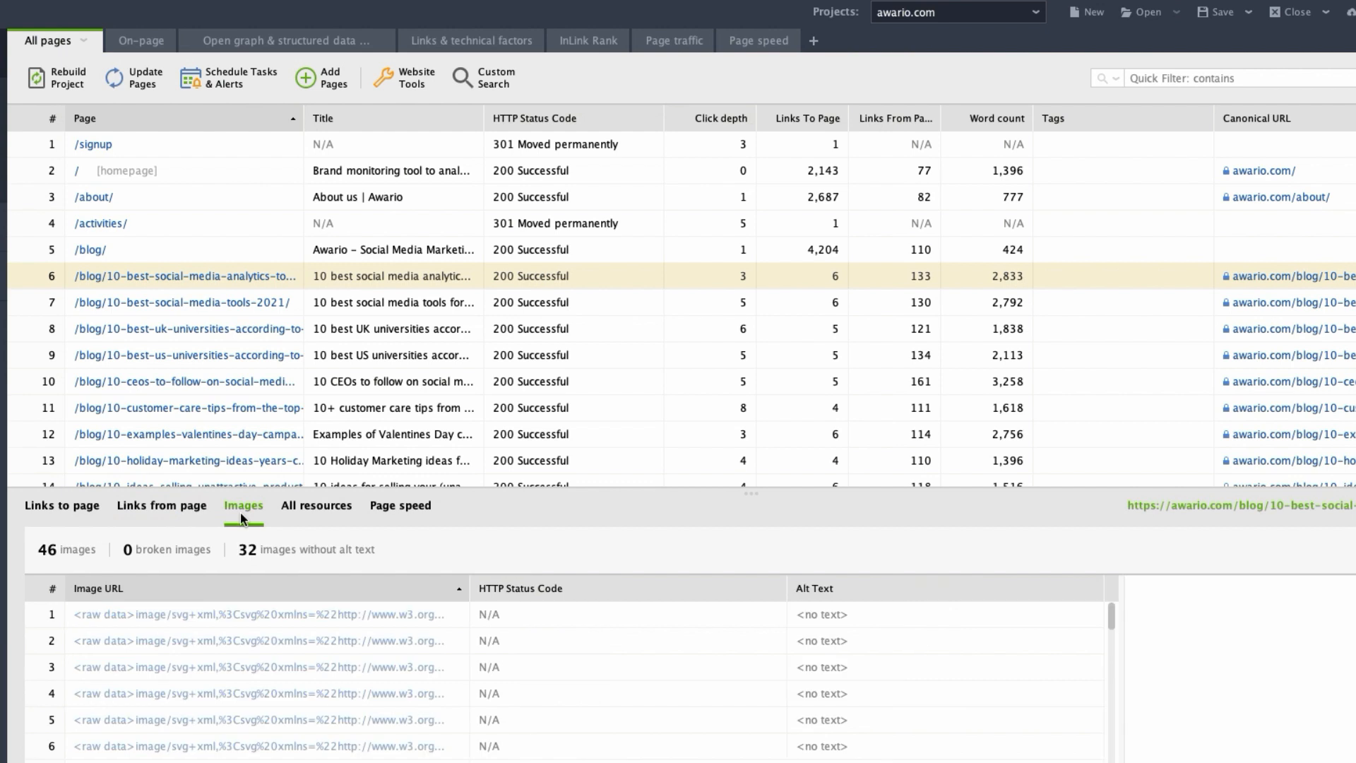
click(298, 519)
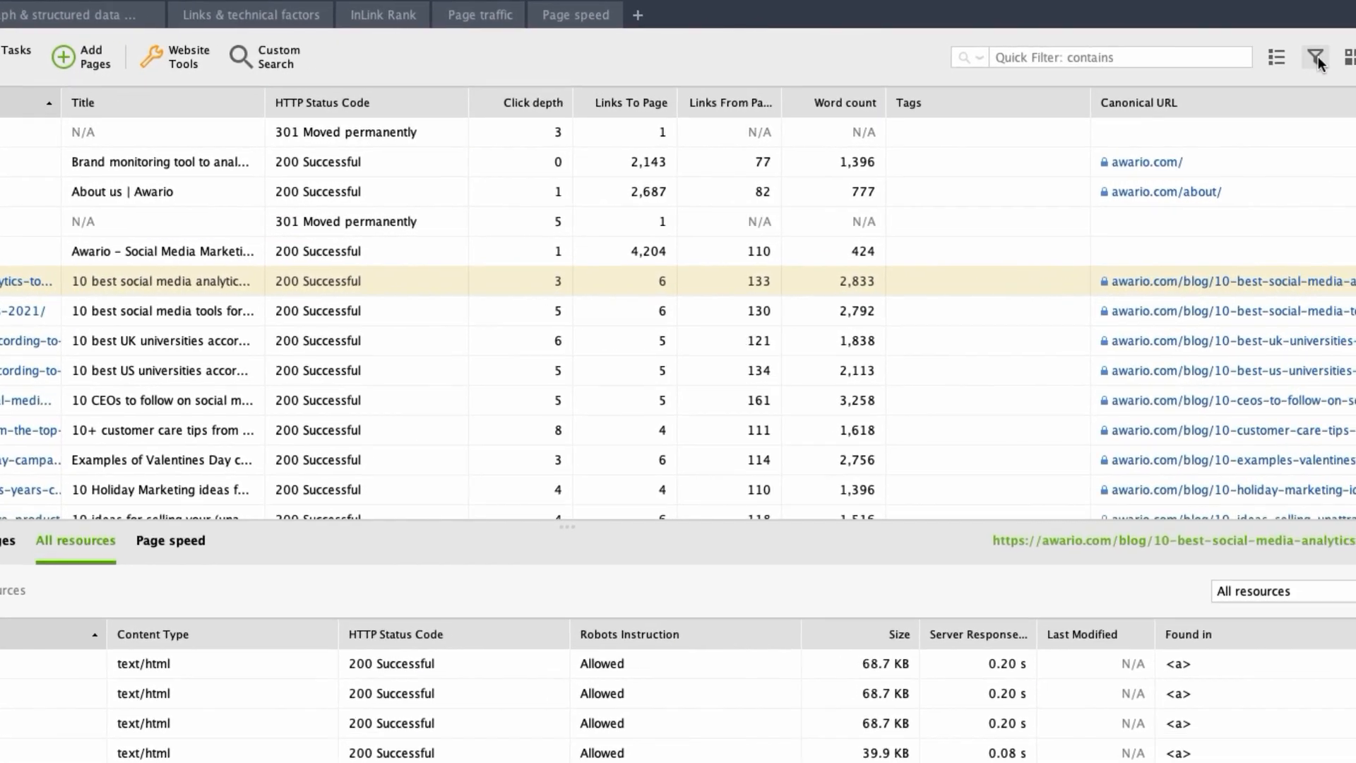
Review the filter conditions available for the All pages table without applying a filter.
click(1318, 56)
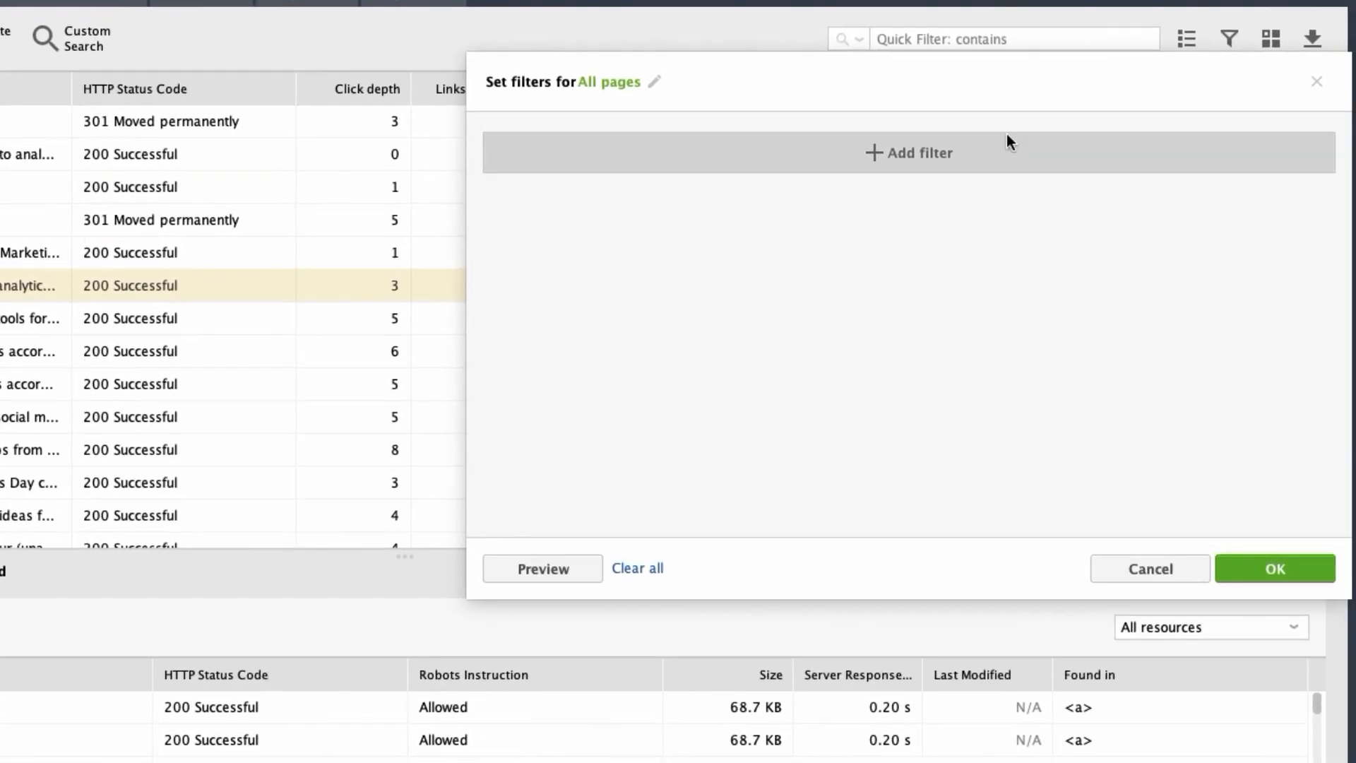
click(937, 156)
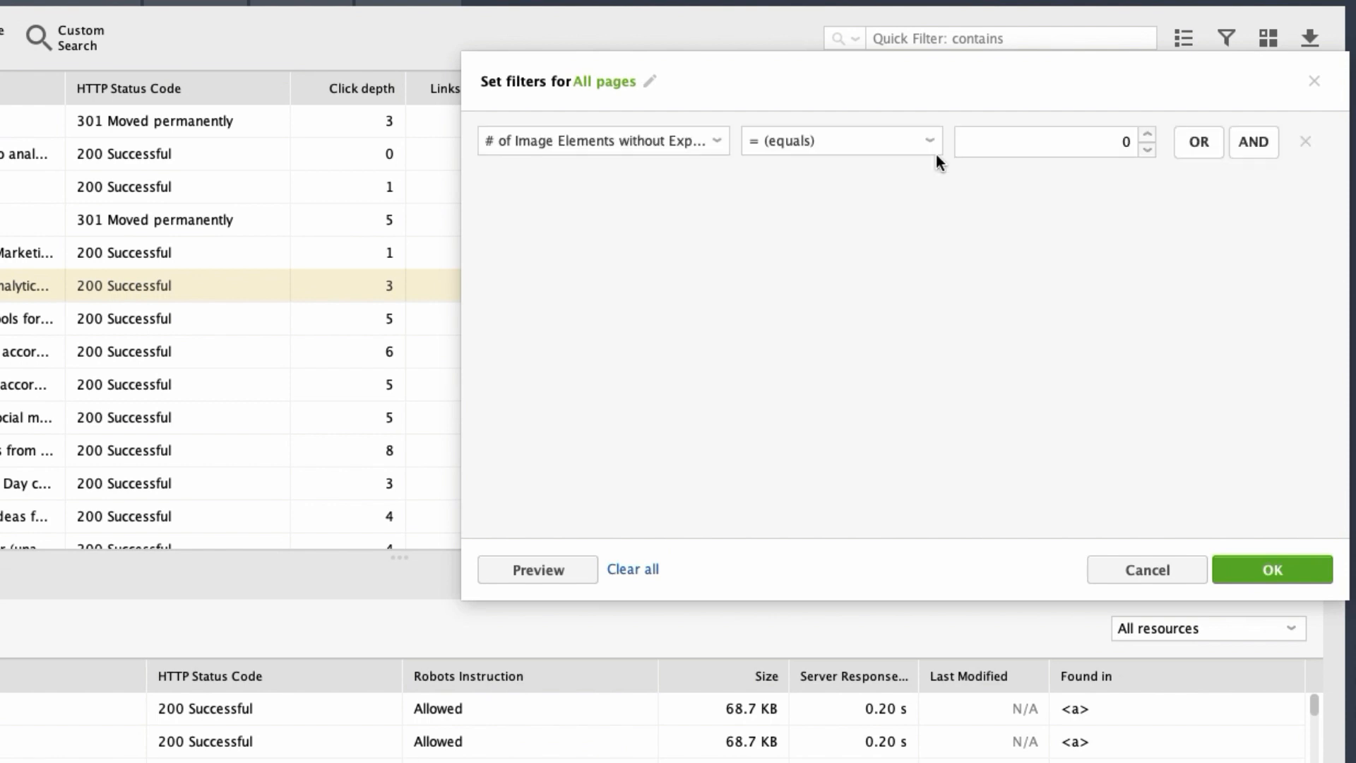
click(719, 142)
drag(930, 221, 931, 282)
click(1048, 285)
click(1133, 558)
Quick-filter the All pages table for "buy" and clear the filter again.
click(978, 38)
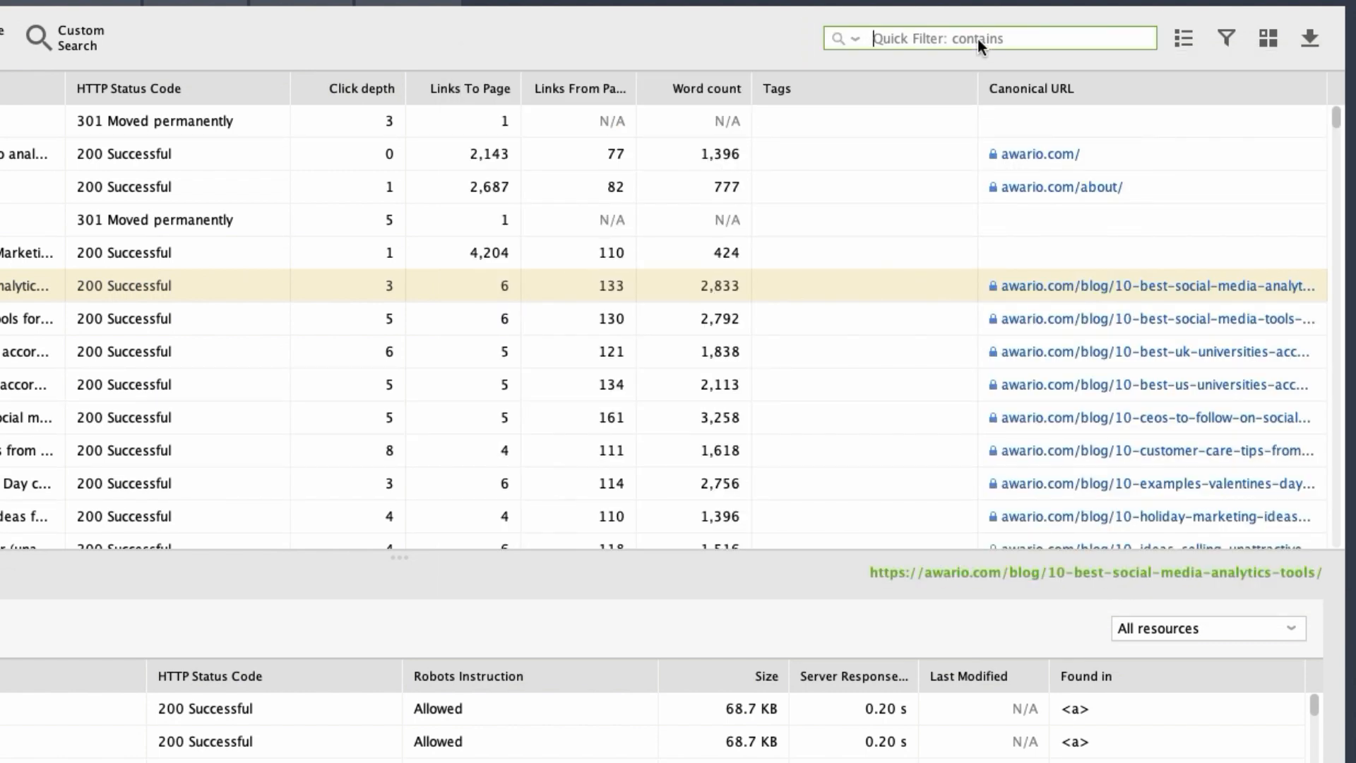
text(buy)
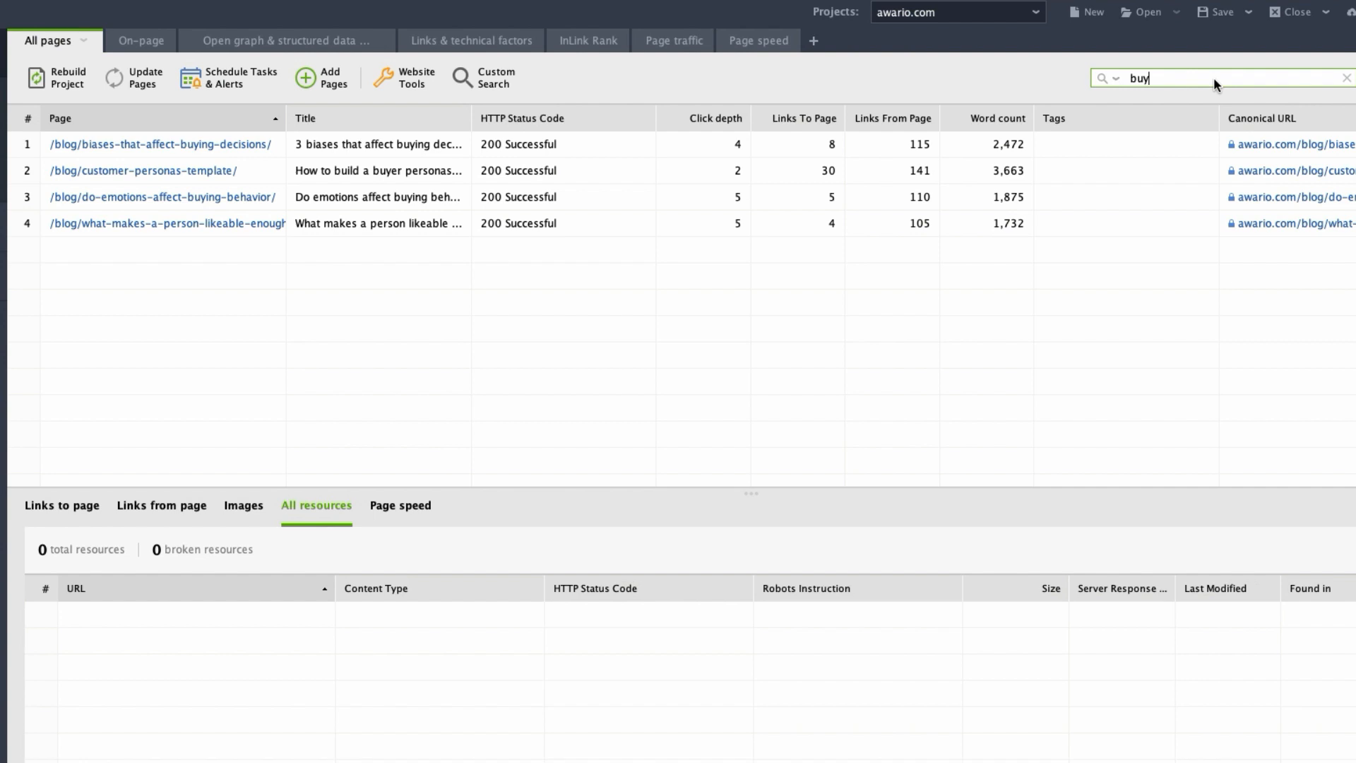
click(1346, 78)
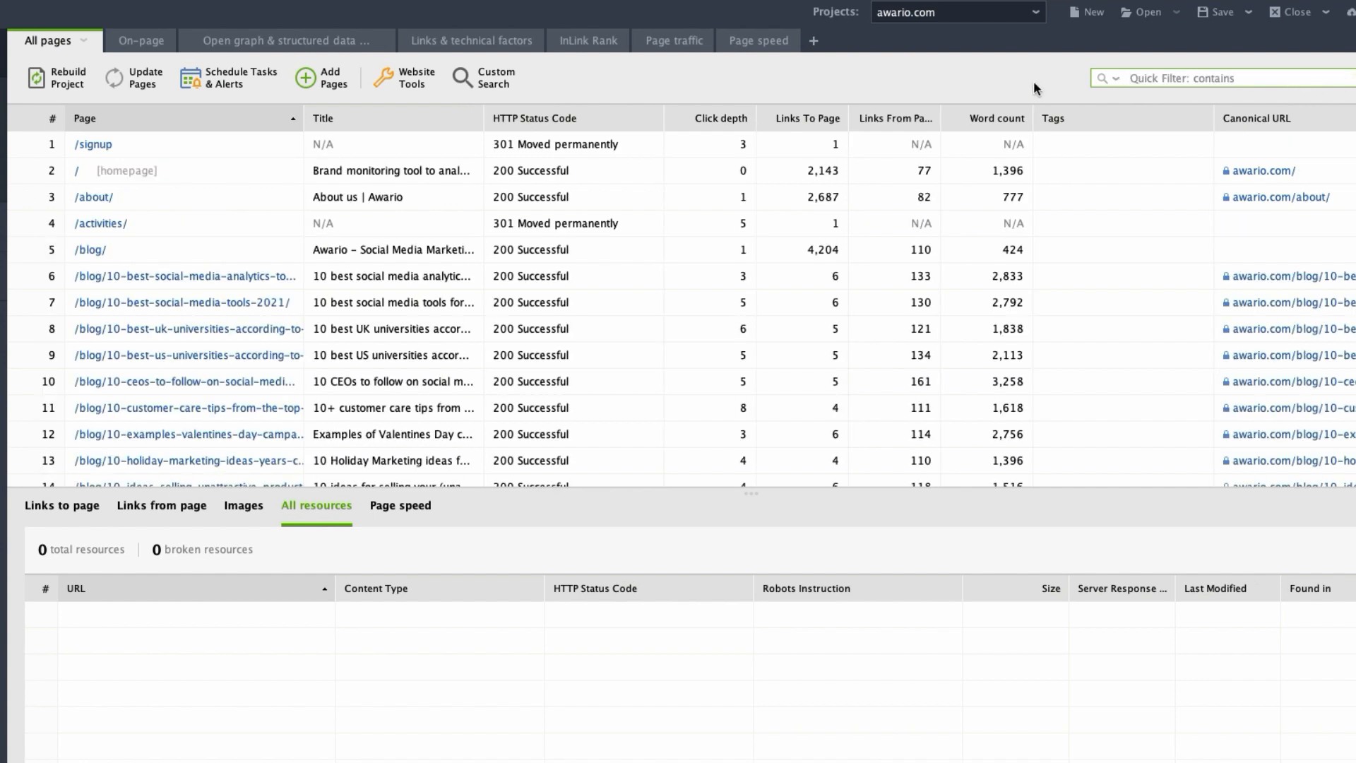
Look through the On-page, Open graph & structured data, Links & technical factors and InLink Rank workspaces.
click(149, 45)
click(345, 48)
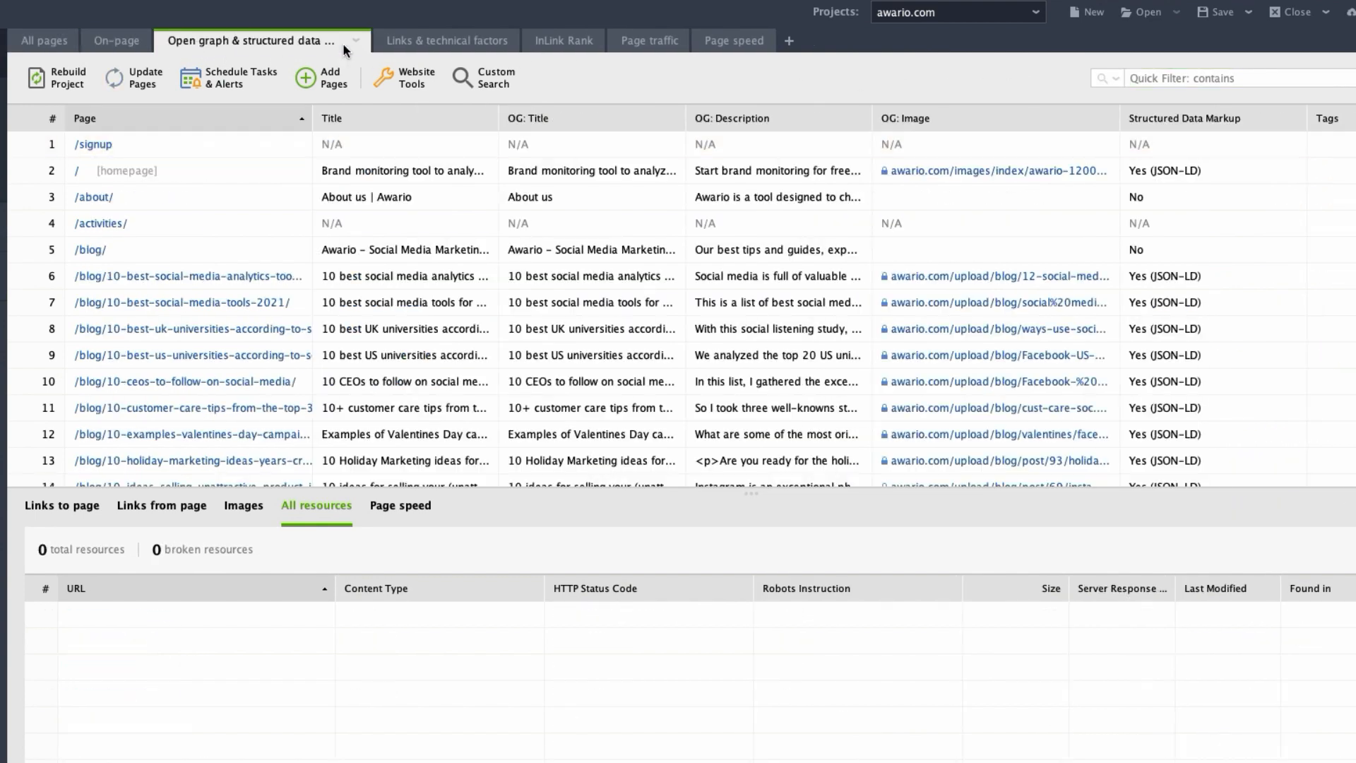
click(485, 46)
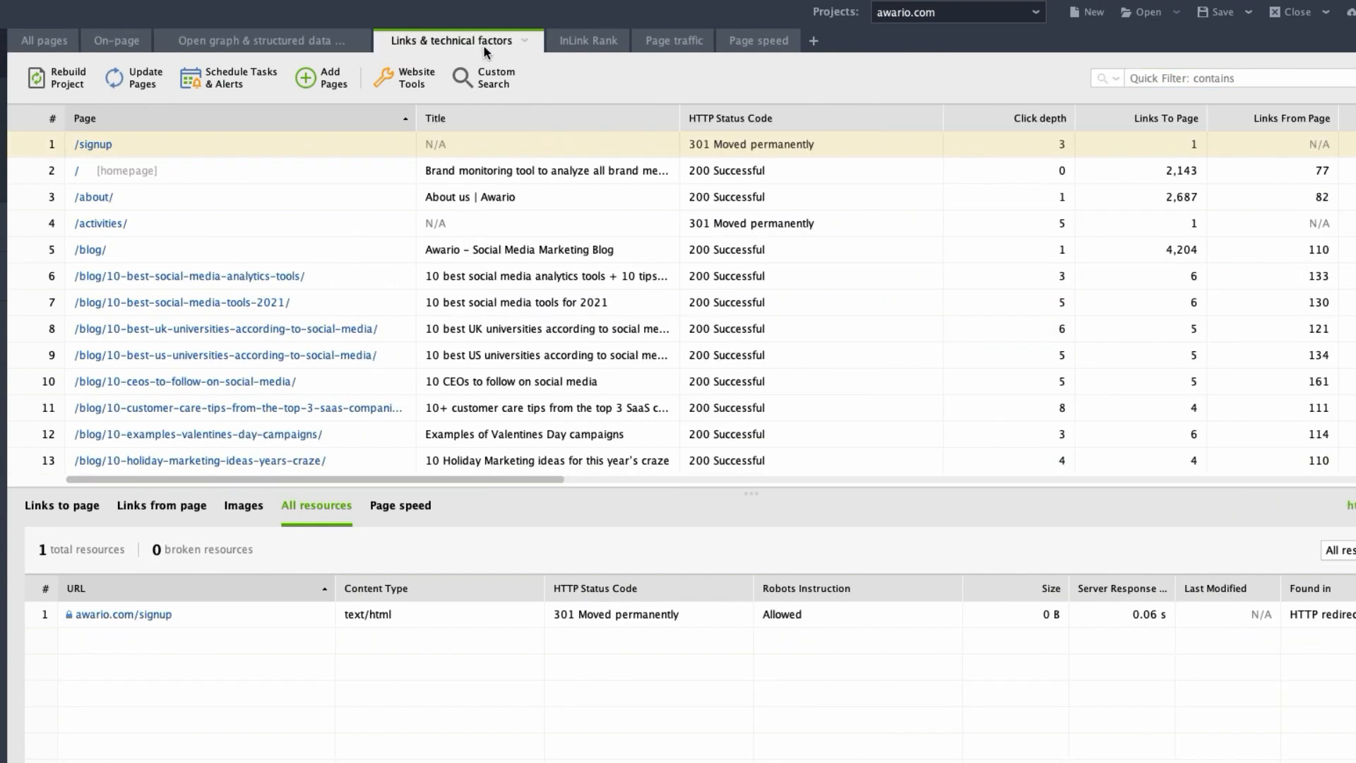
click(615, 45)
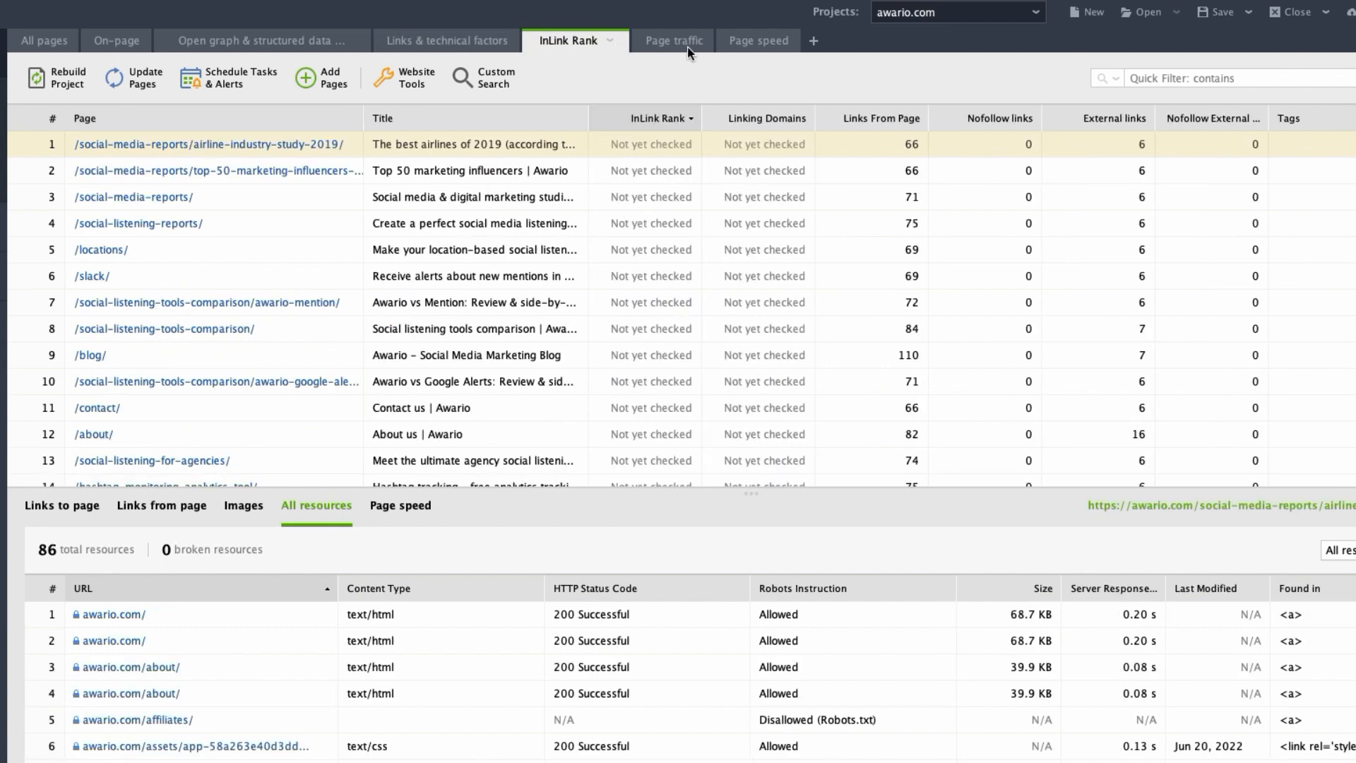
Add a new workspace and look through its available columns without changing the selection.
click(814, 40)
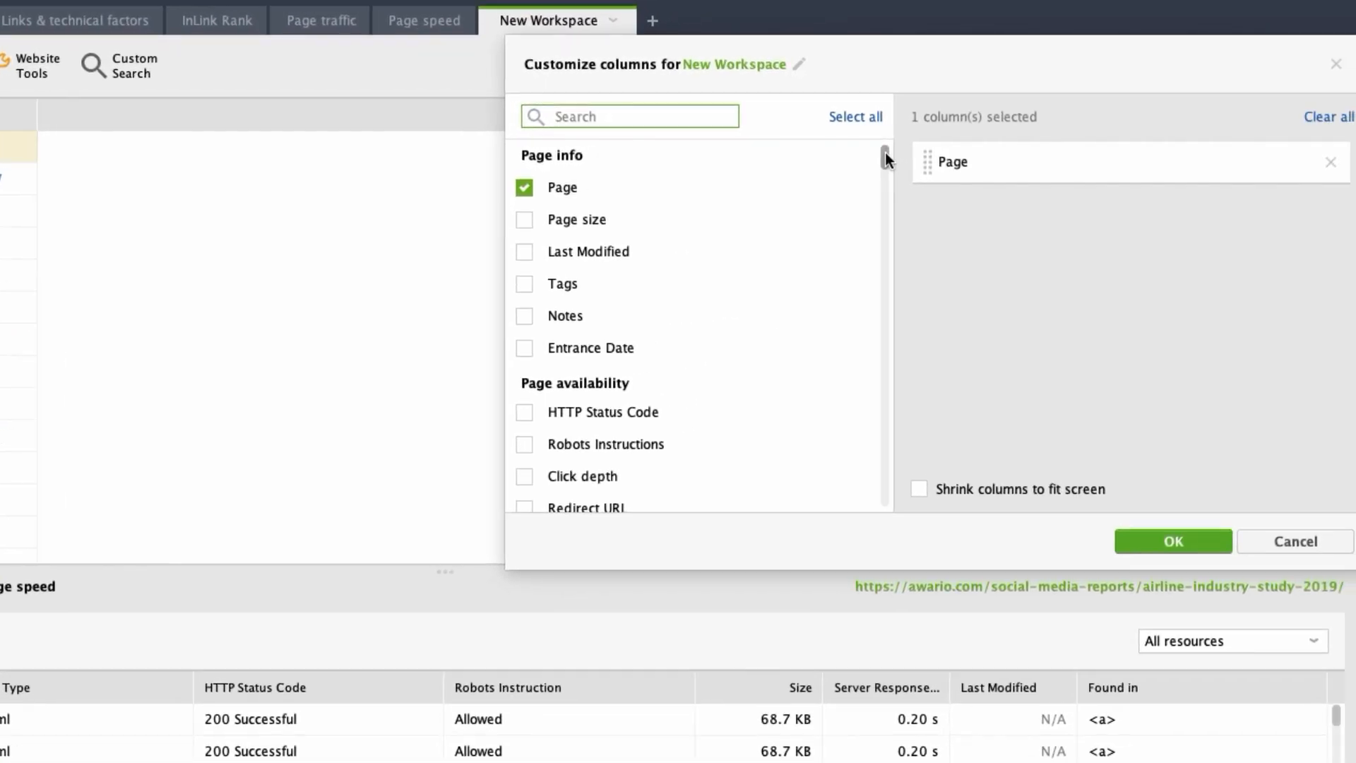
mouse_move(884, 151)
mouse_down()
mouse_move(887, 191)
mouse_move(890, 159)
mouse_up()
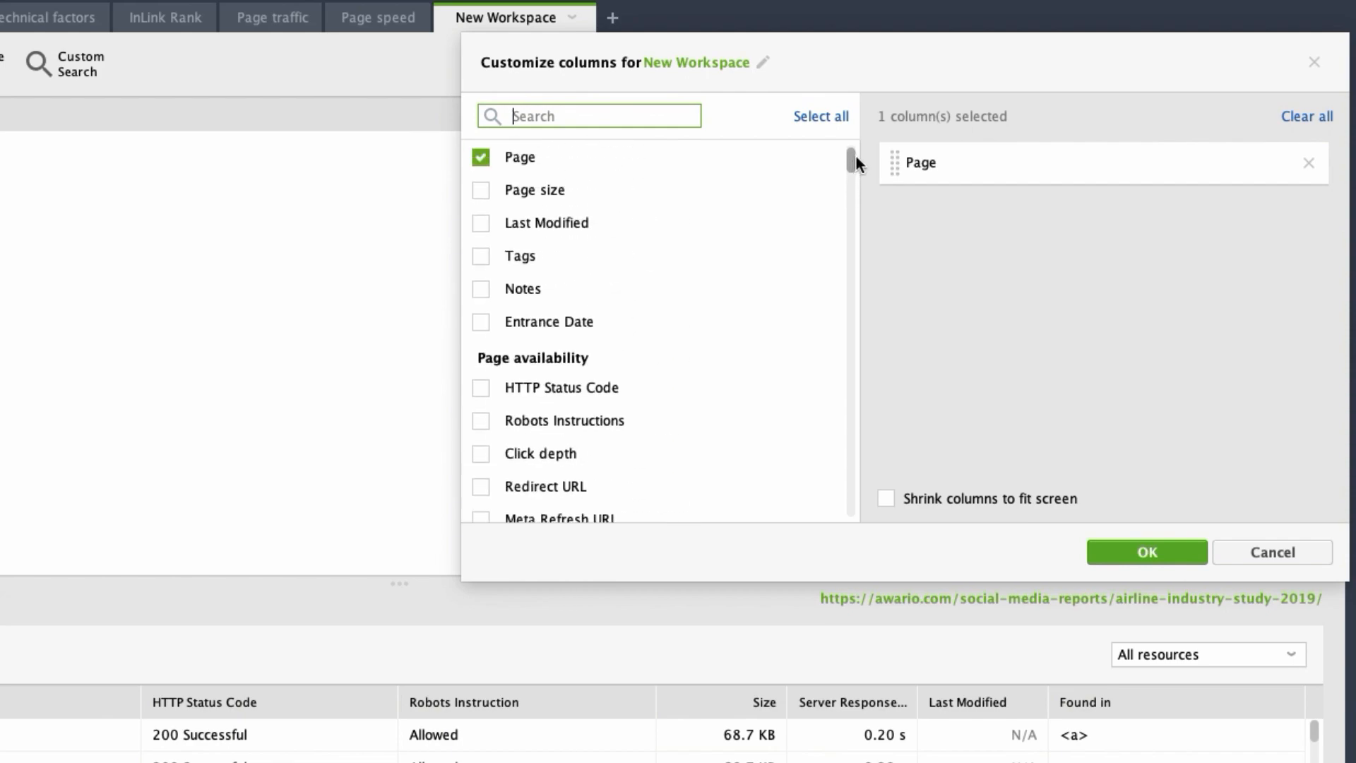
click(1274, 553)
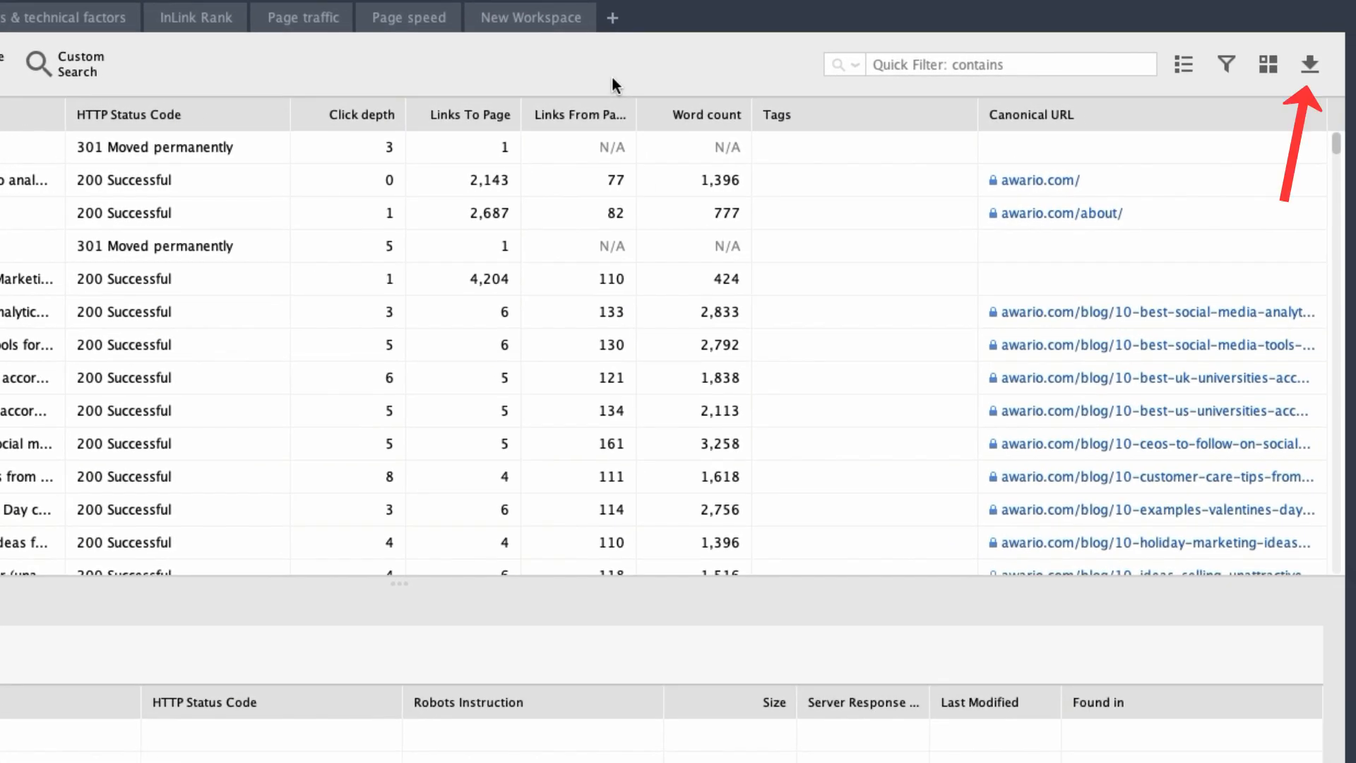
Review the file name and format options for exporting all records from the All pages table, without saving the file.
click(1310, 66)
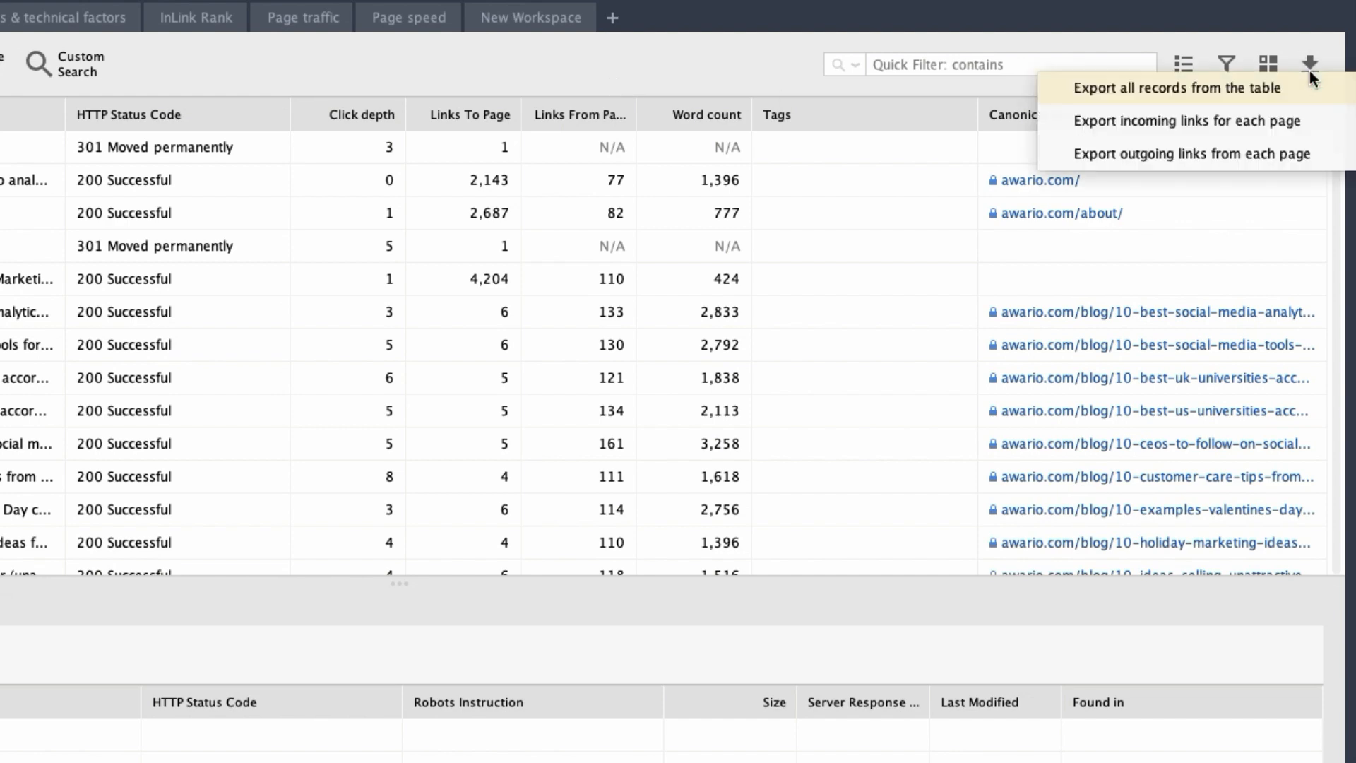
click(1290, 91)
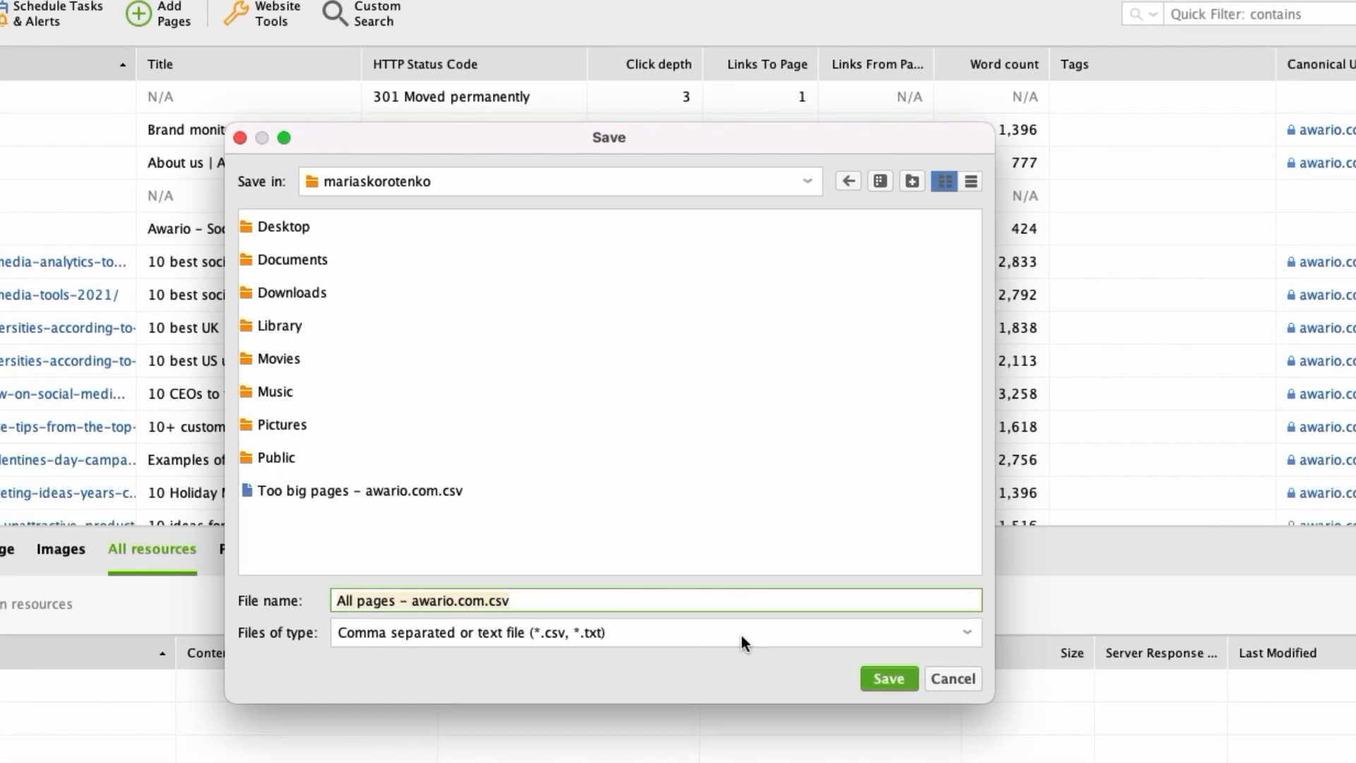
click(740, 633)
click(725, 678)
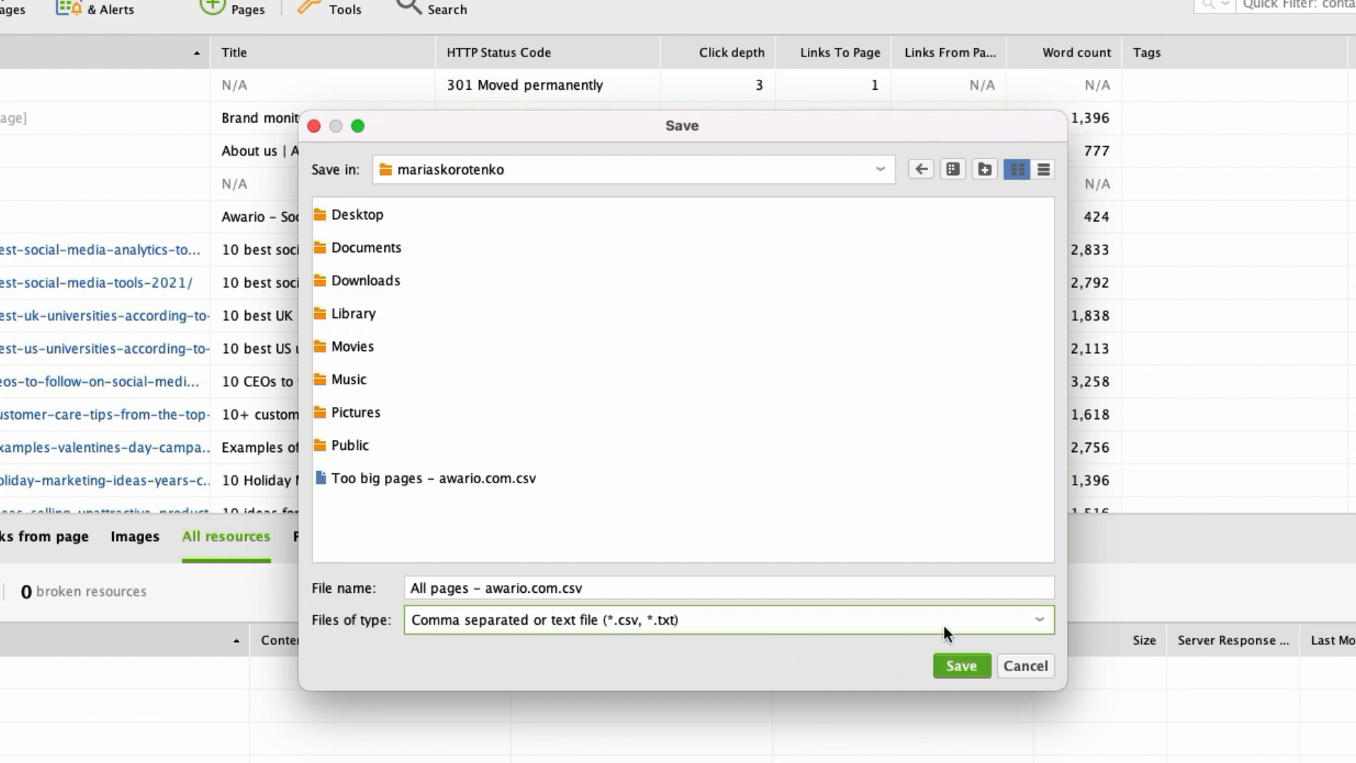
click(1026, 667)
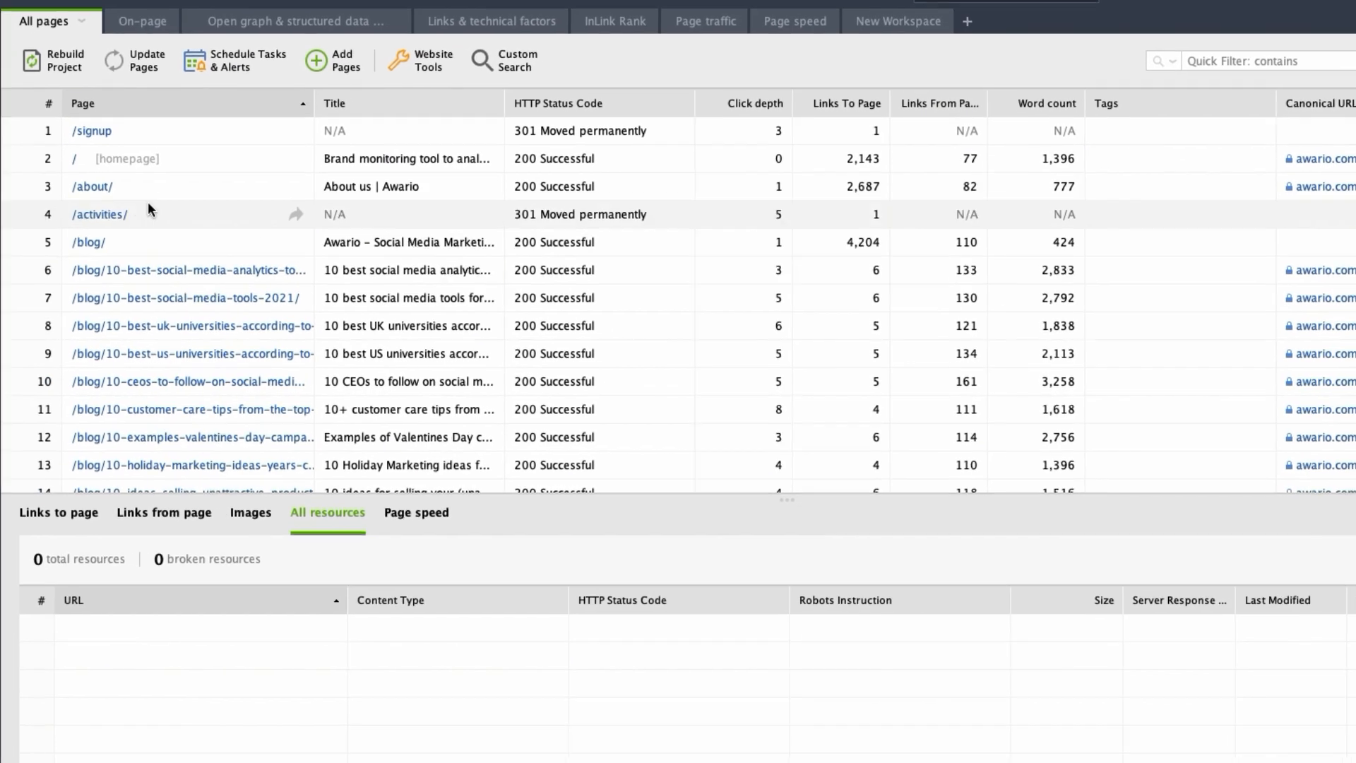
Copy all columns of the first 12 rows in the All pages table.
drag(141, 131, 170, 437)
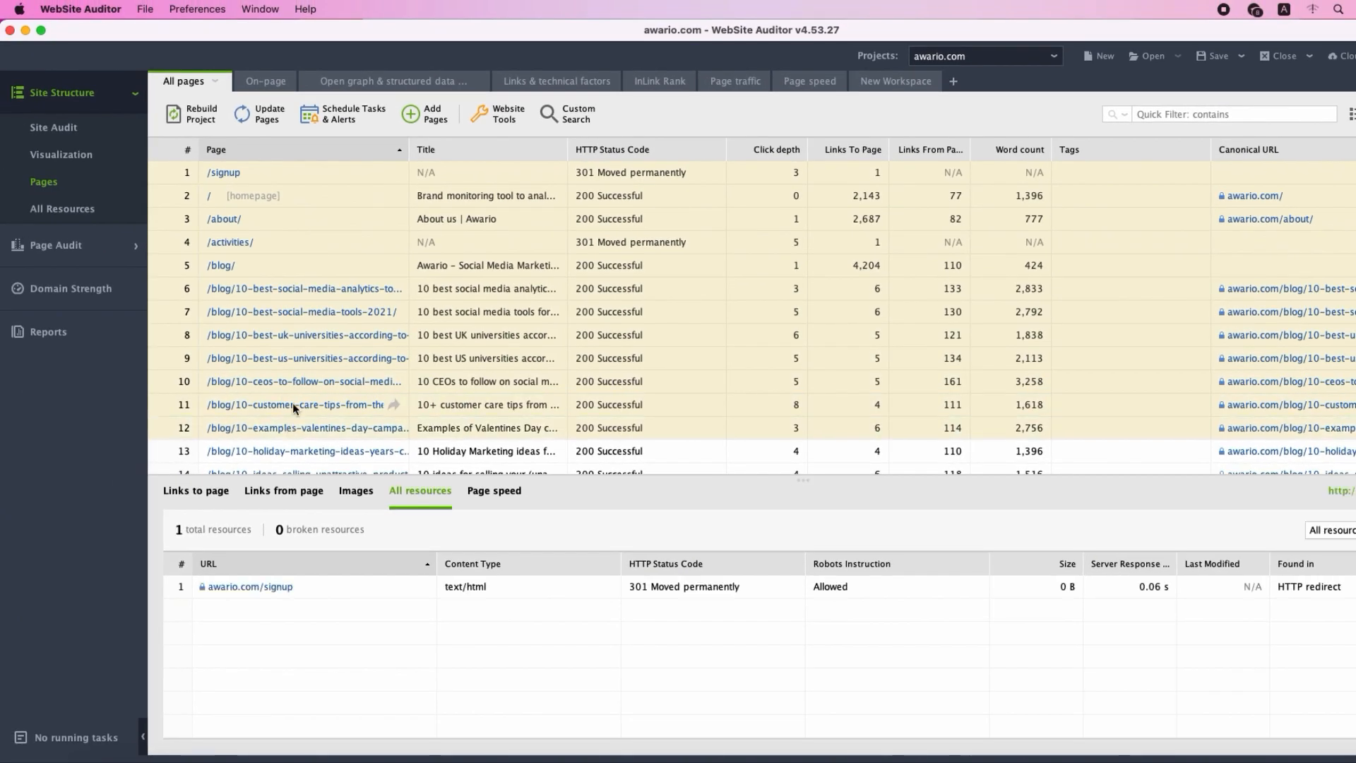
right_click(181, 382)
mouse_move(531, 629)
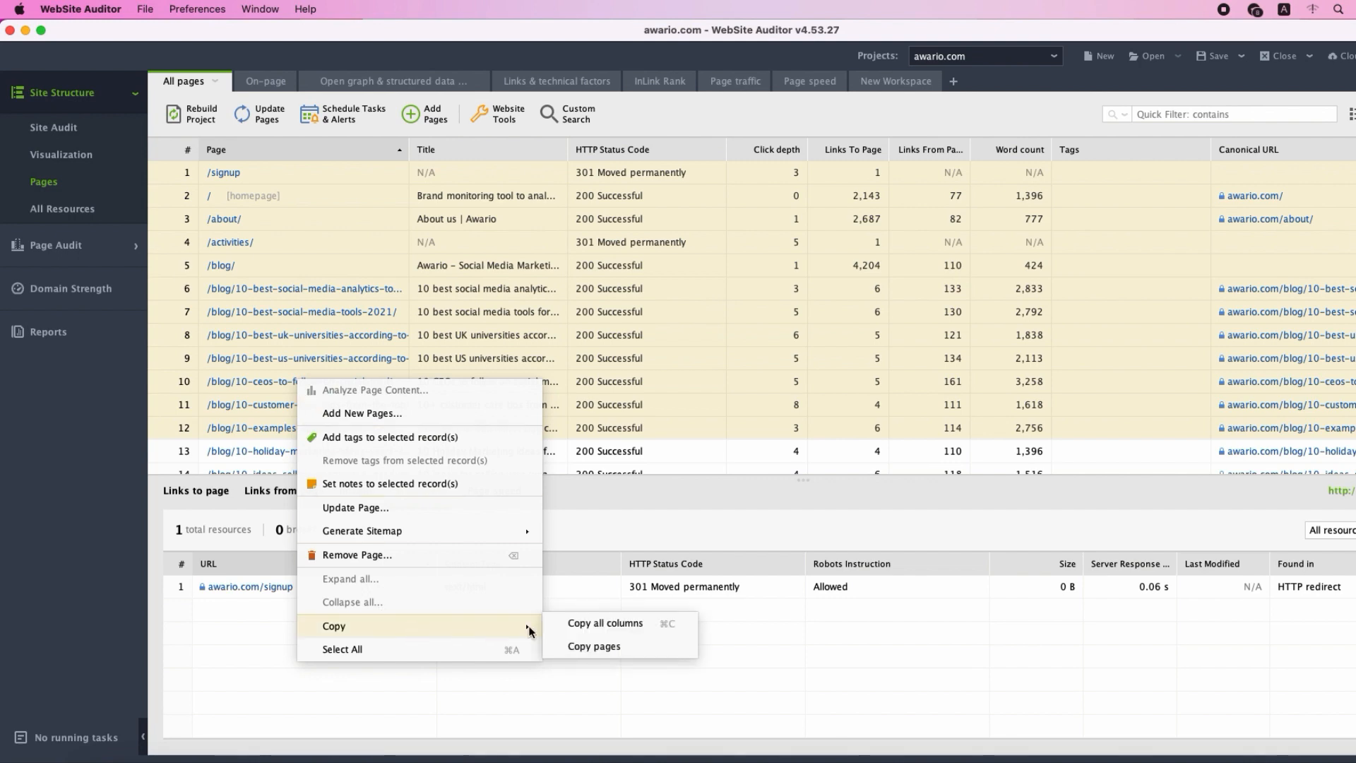
click(614, 626)
Switch to the Google Sheets spreadsheet, paste the copied page rows at cell A1, and return to WebSite Auditor.
click(219, 756)
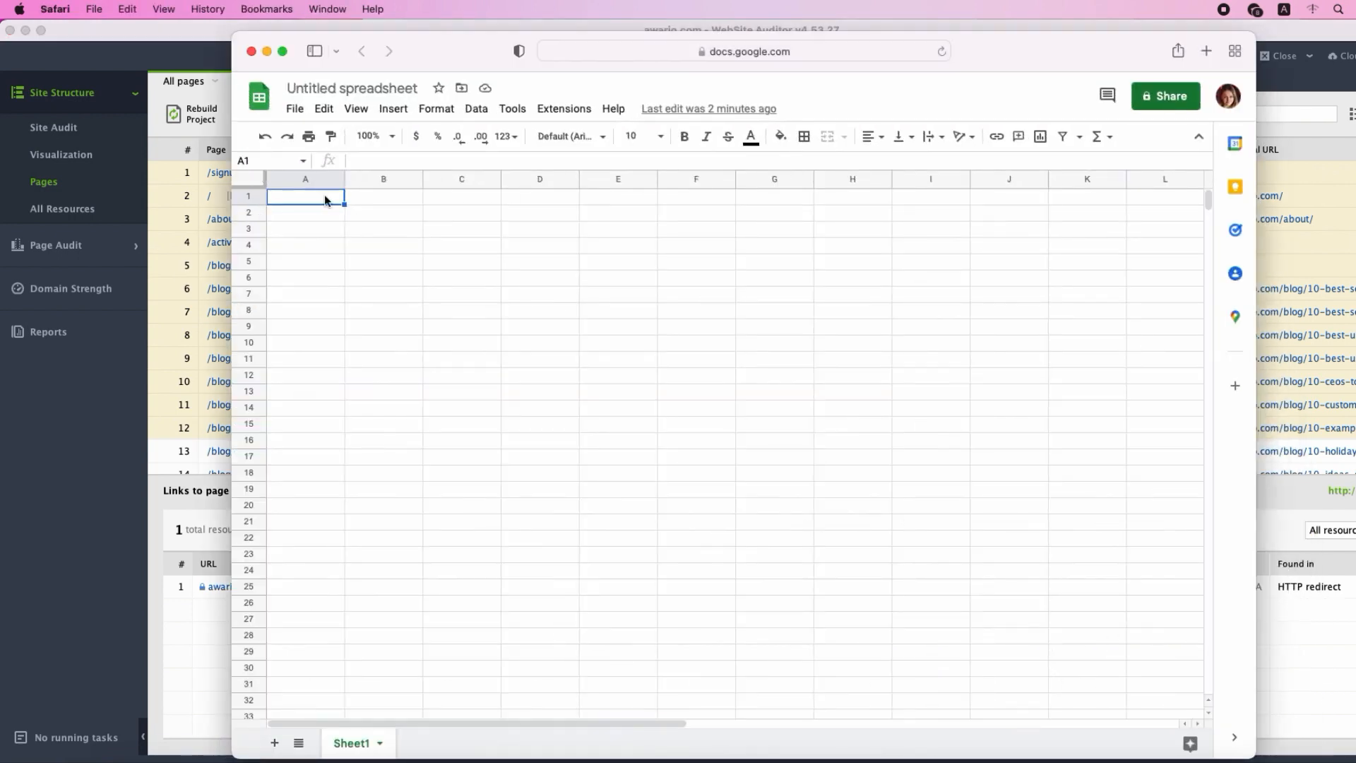
right_click(325, 195)
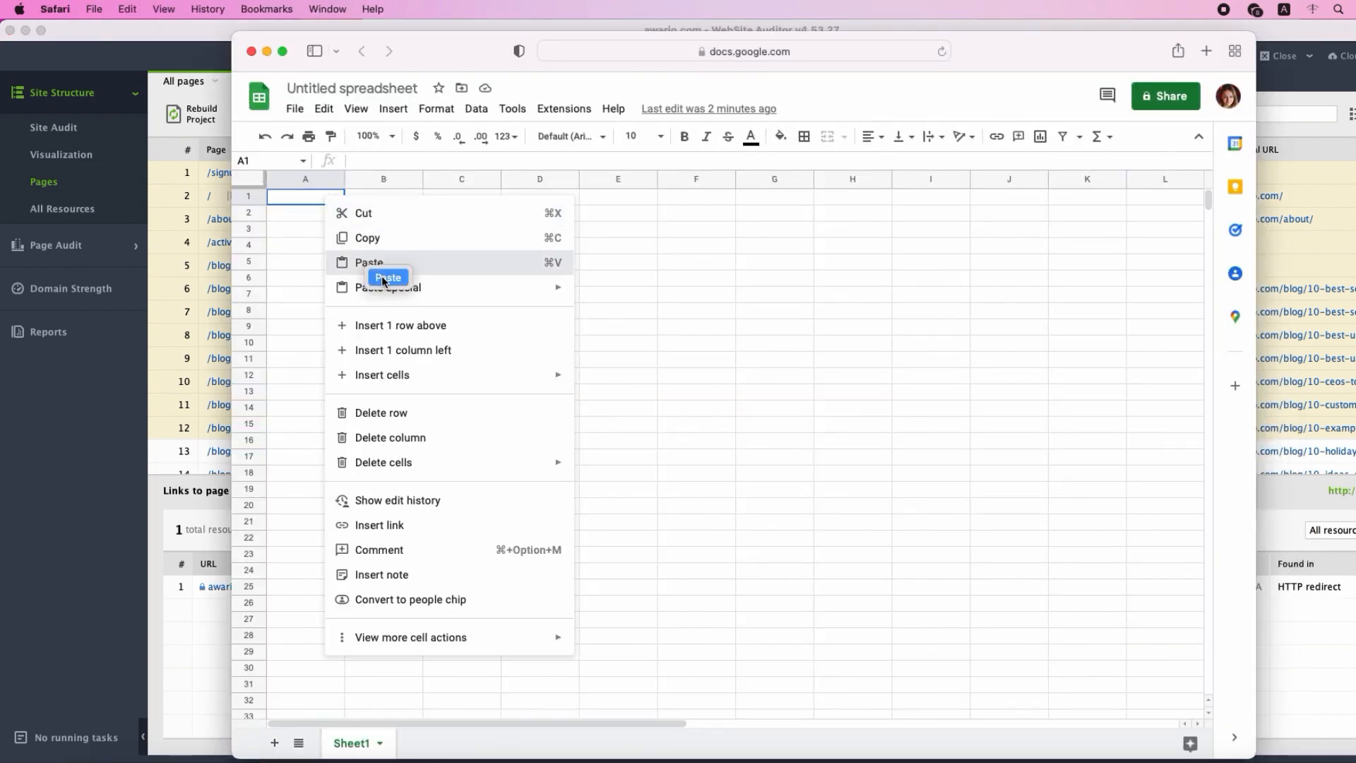
click(361, 262)
click(459, 523)
click(170, 458)
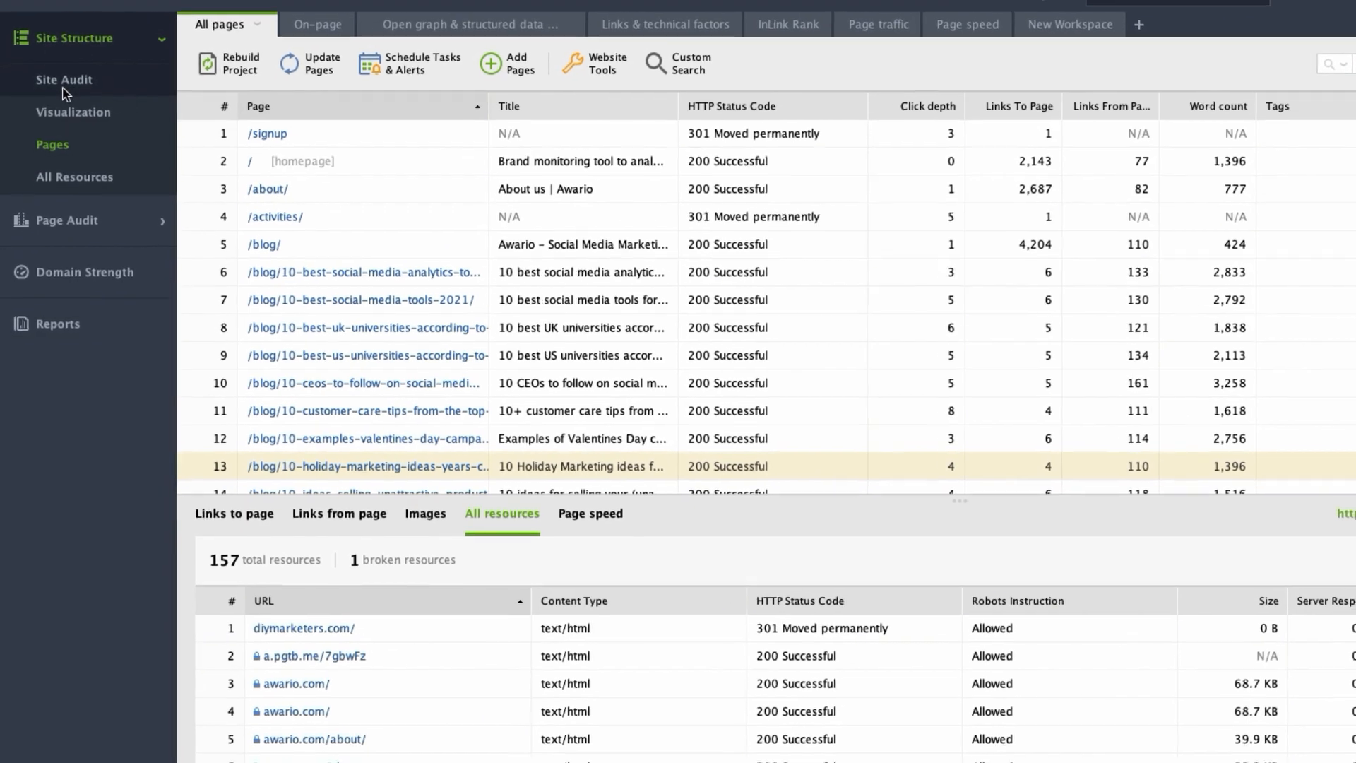
Examine the Site Audit factors by Info, Warning and Error status, then restore the full list of factors.
click(55, 122)
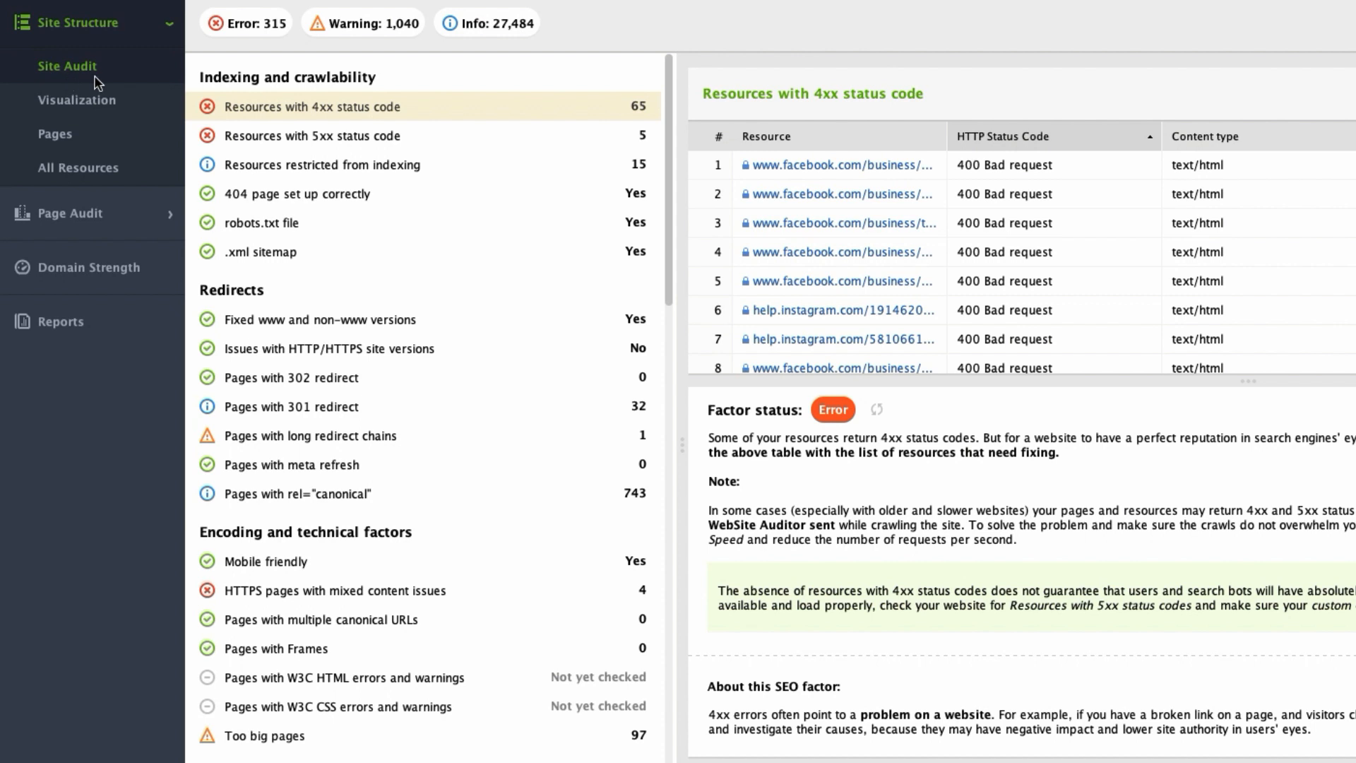
click(493, 32)
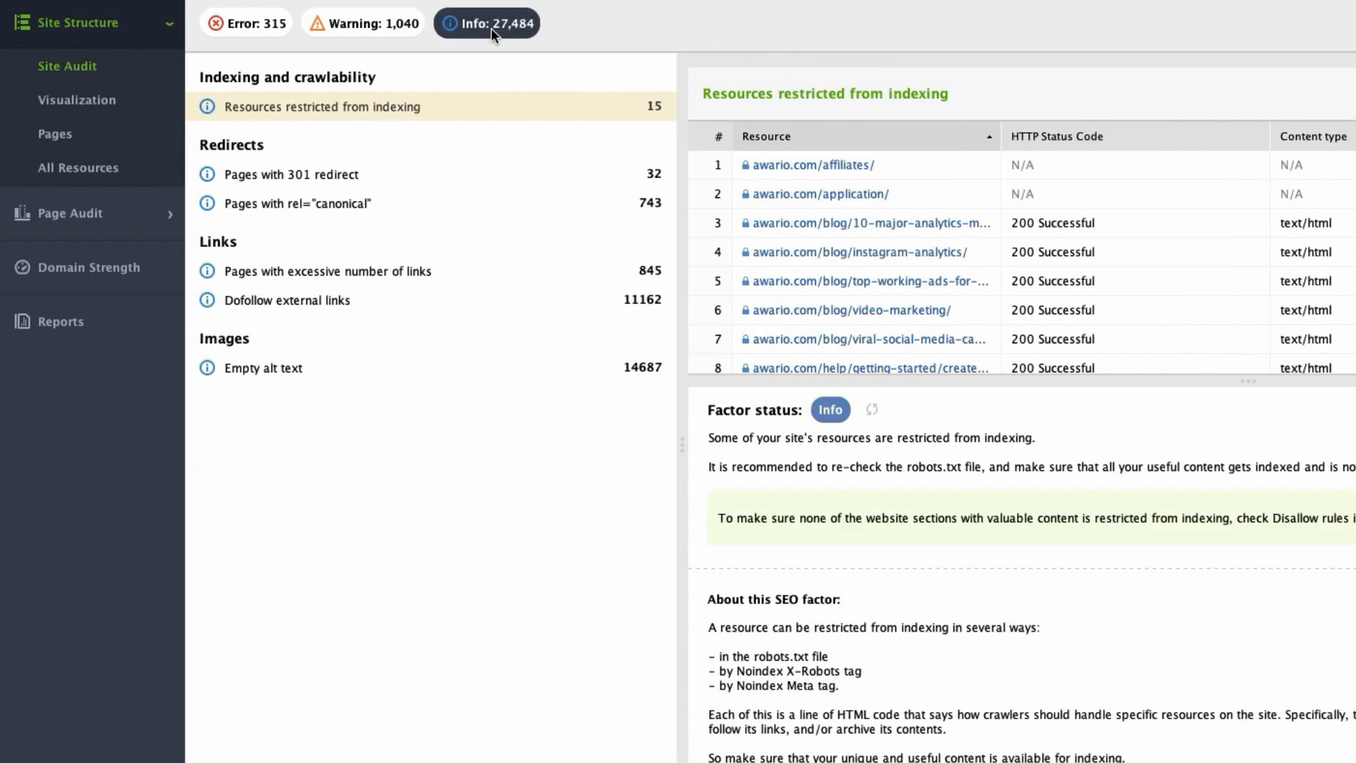
click(352, 35)
click(240, 34)
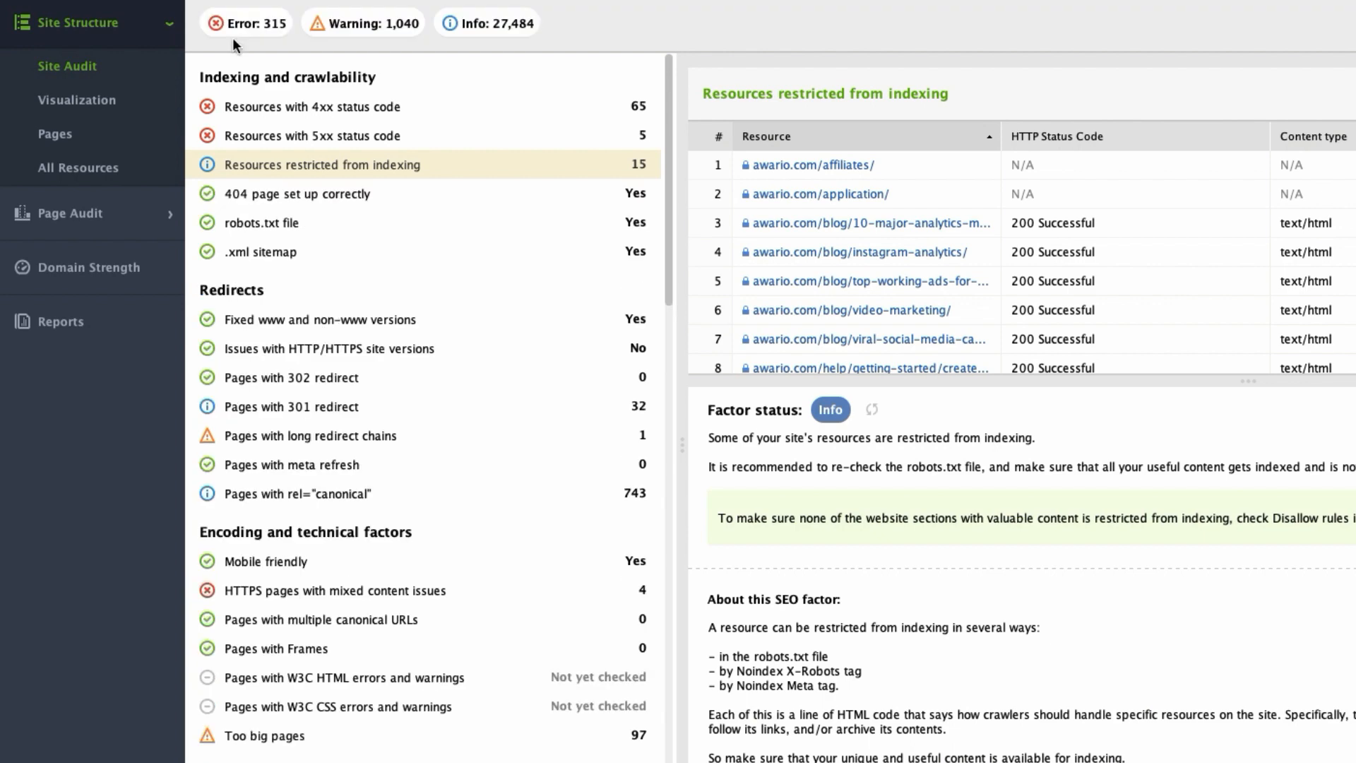
click(232, 36)
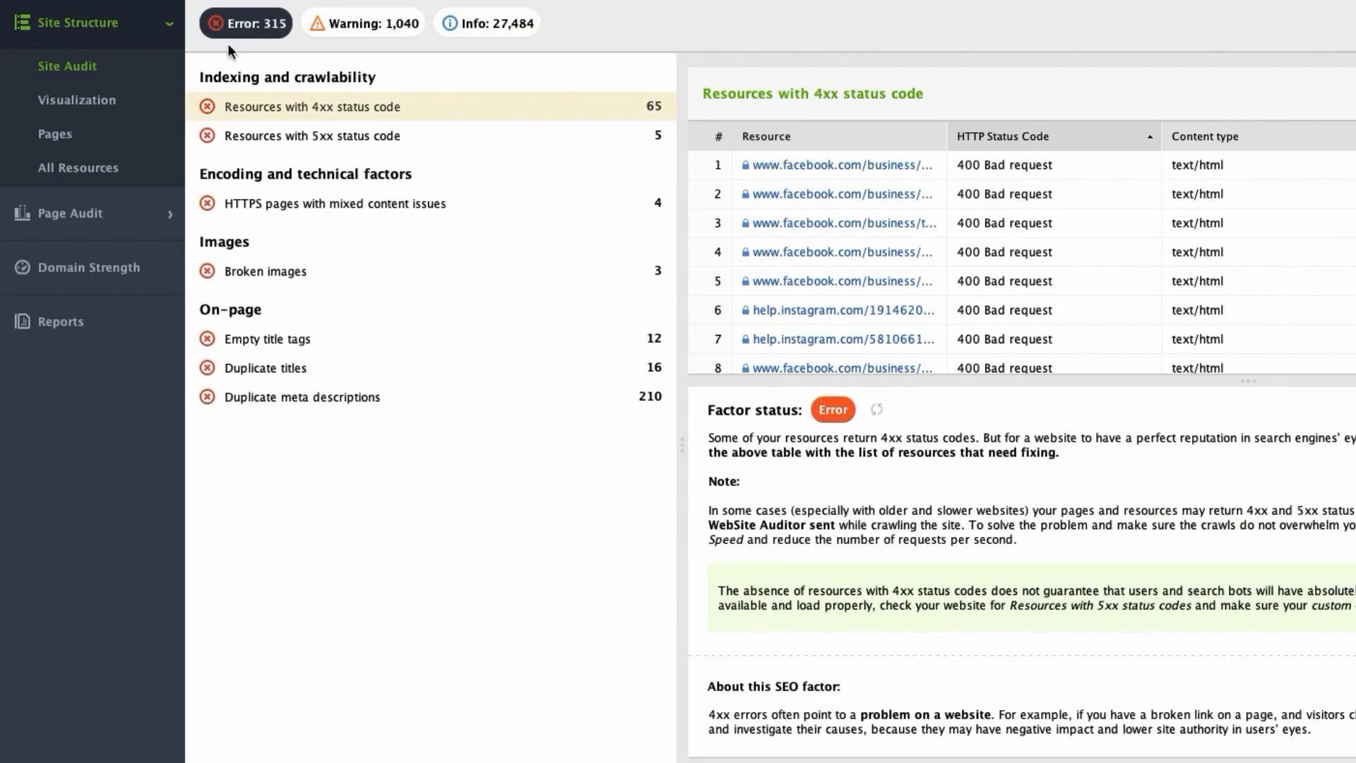
click(235, 35)
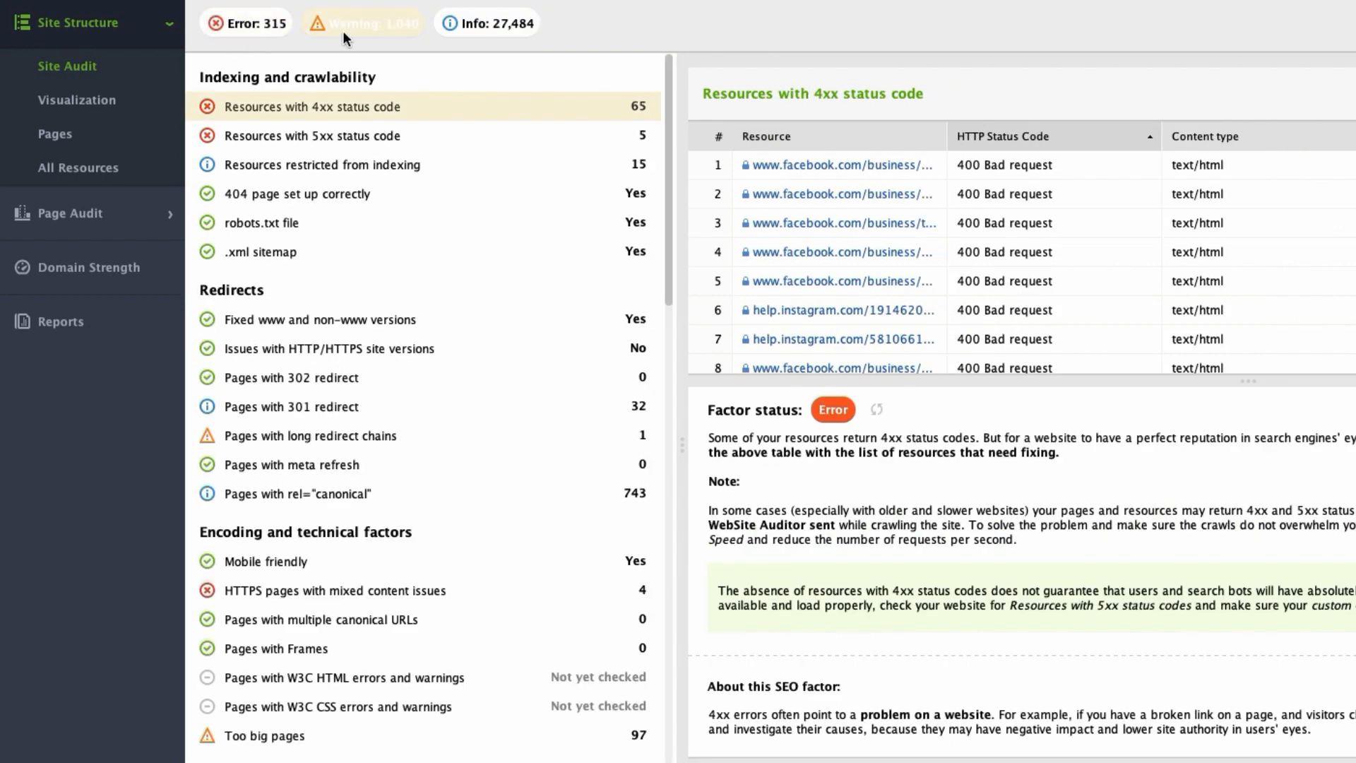
click(342, 33)
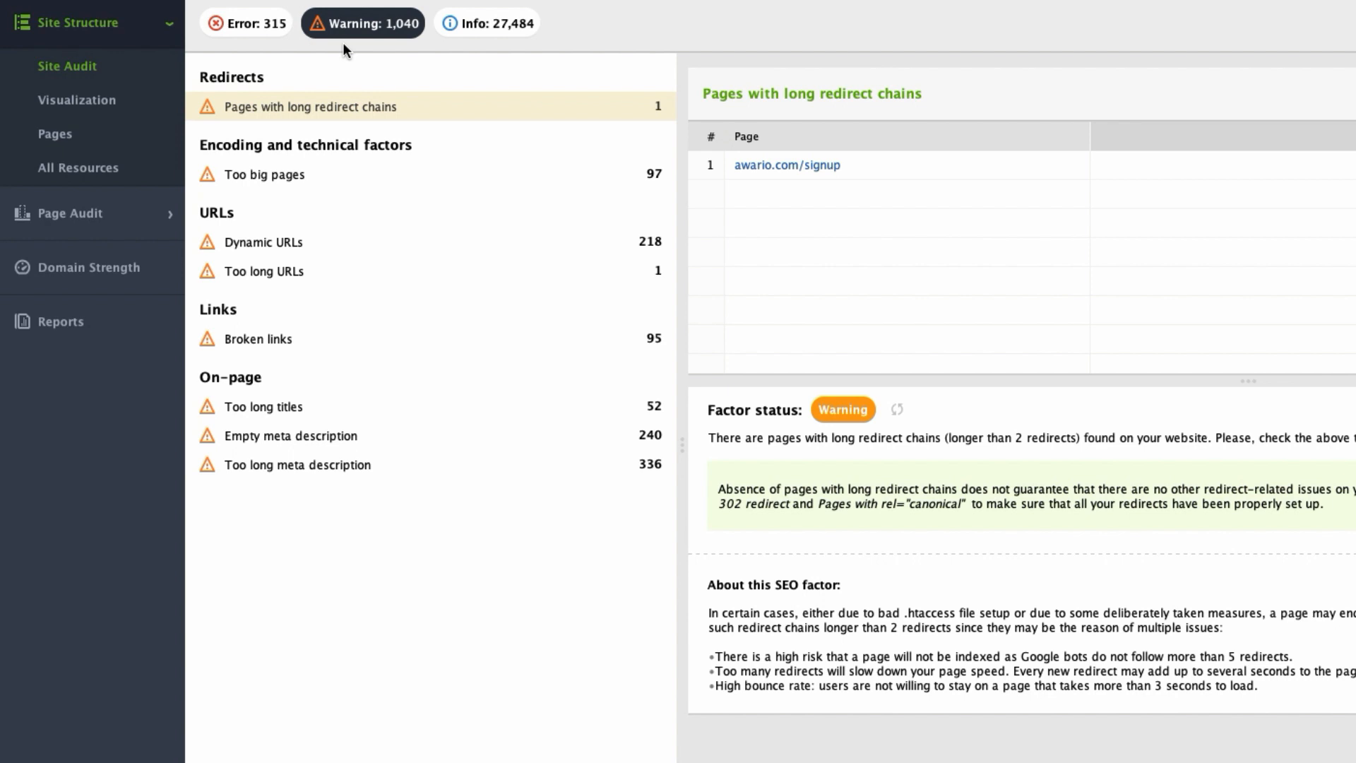
click(394, 27)
click(465, 31)
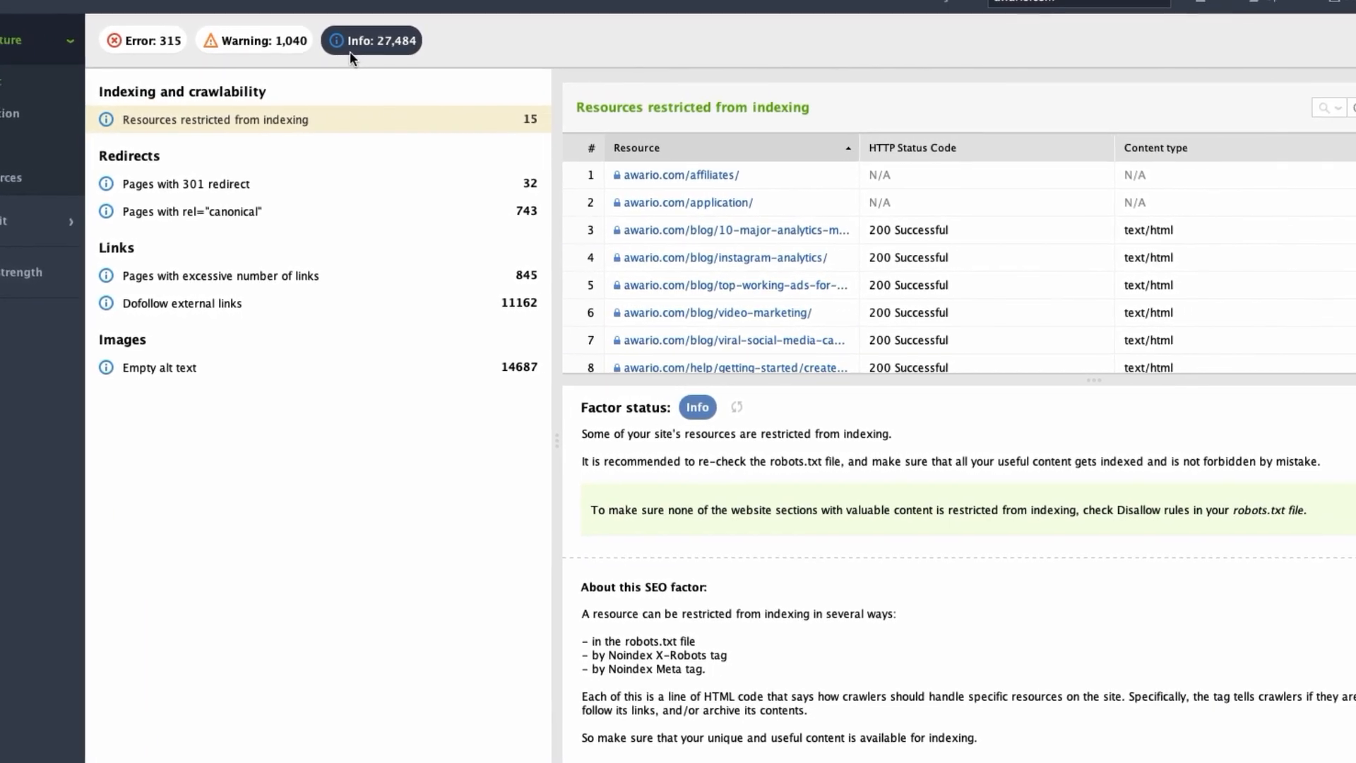
click(353, 47)
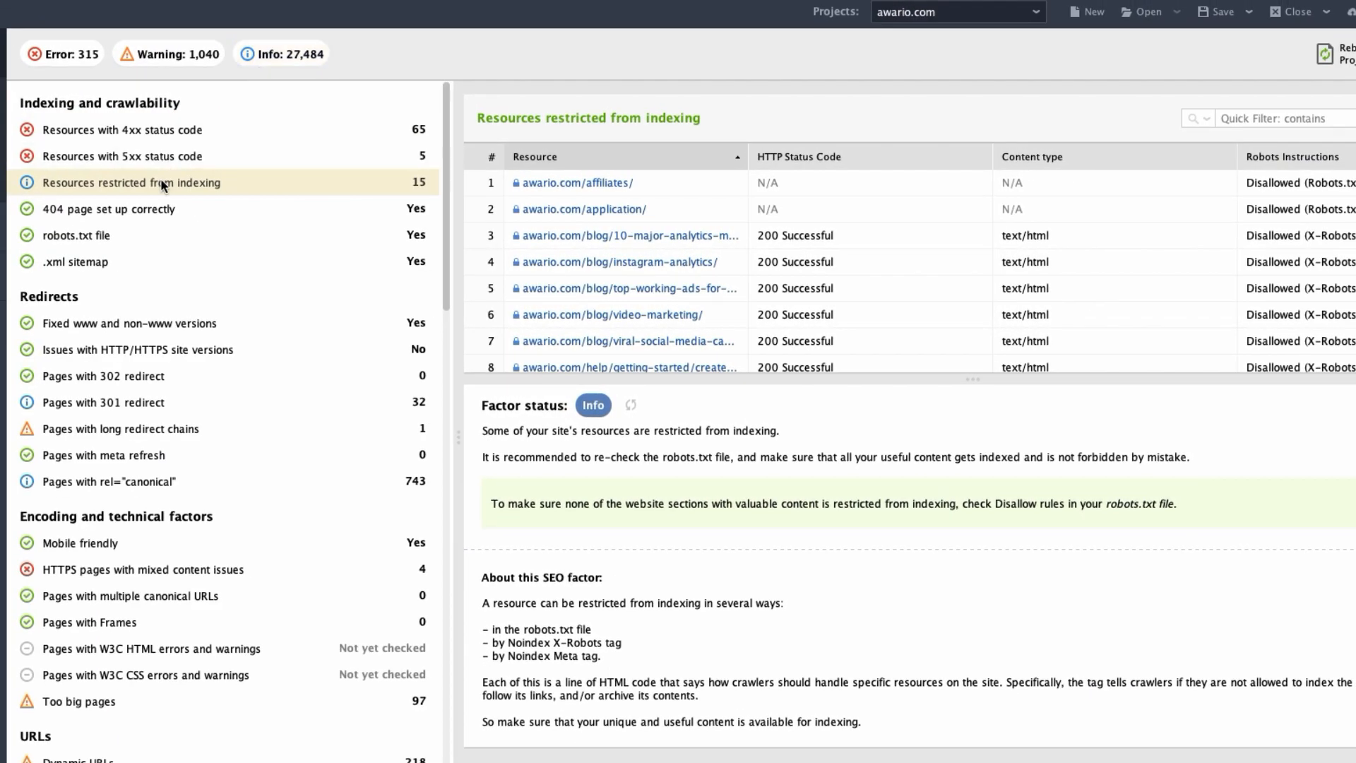
Examine the audit details for the 404 page setup, pages with long redirect chains, and HTTPS pages with mixed content issues.
click(146, 212)
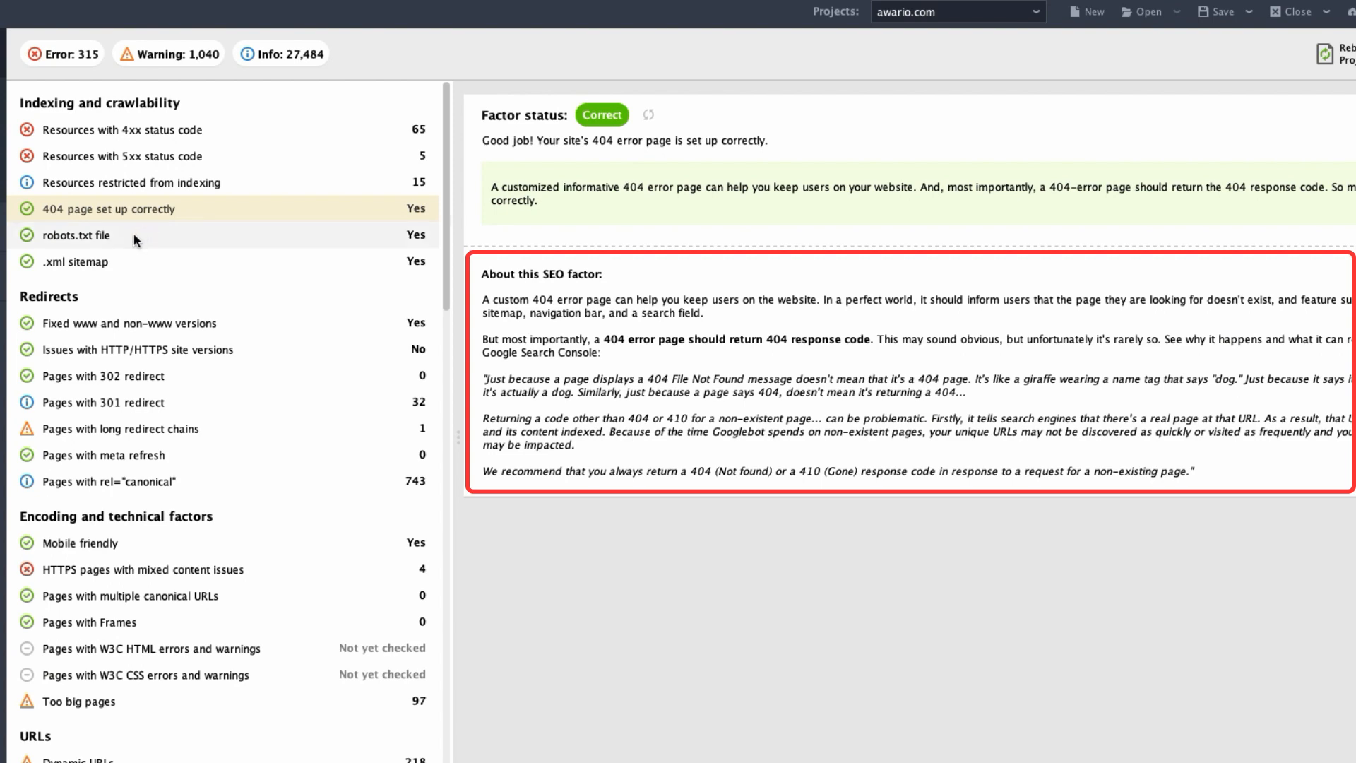
click(142, 438)
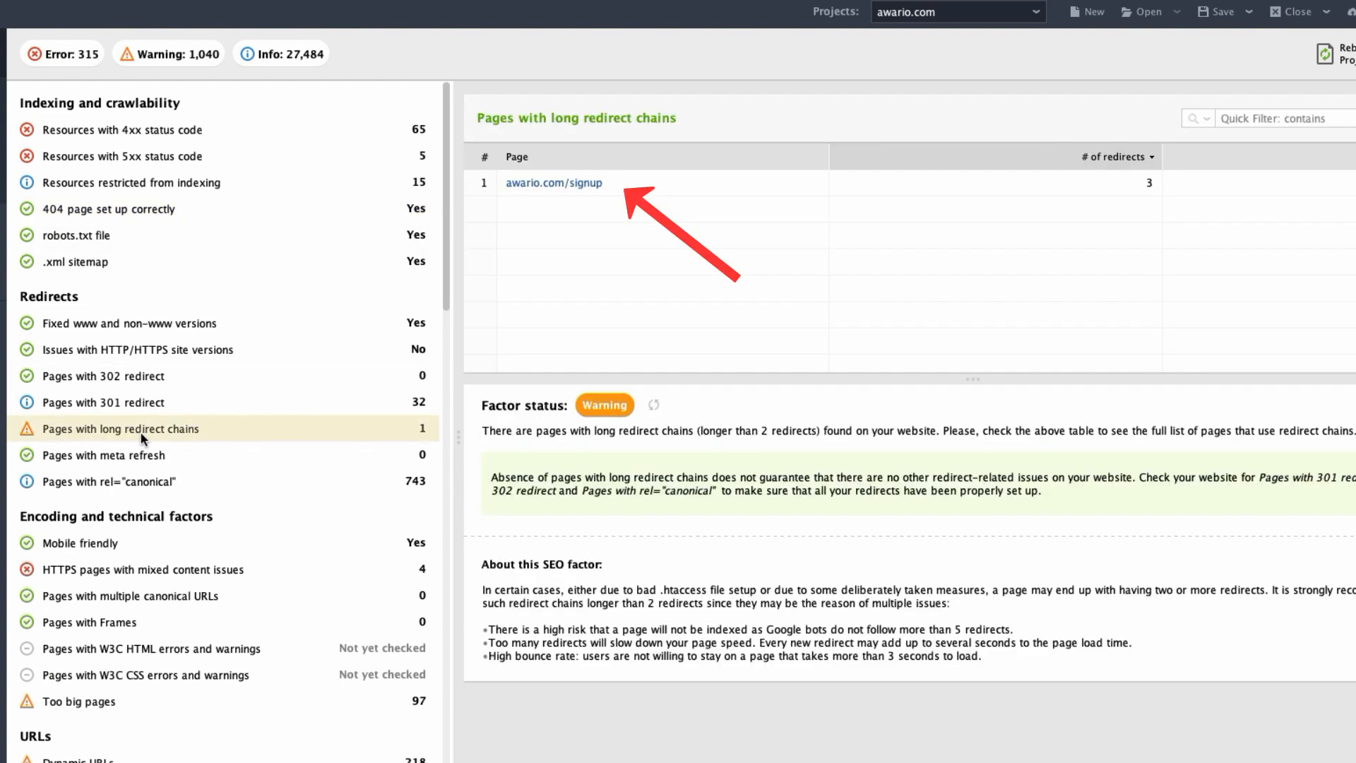
click(166, 570)
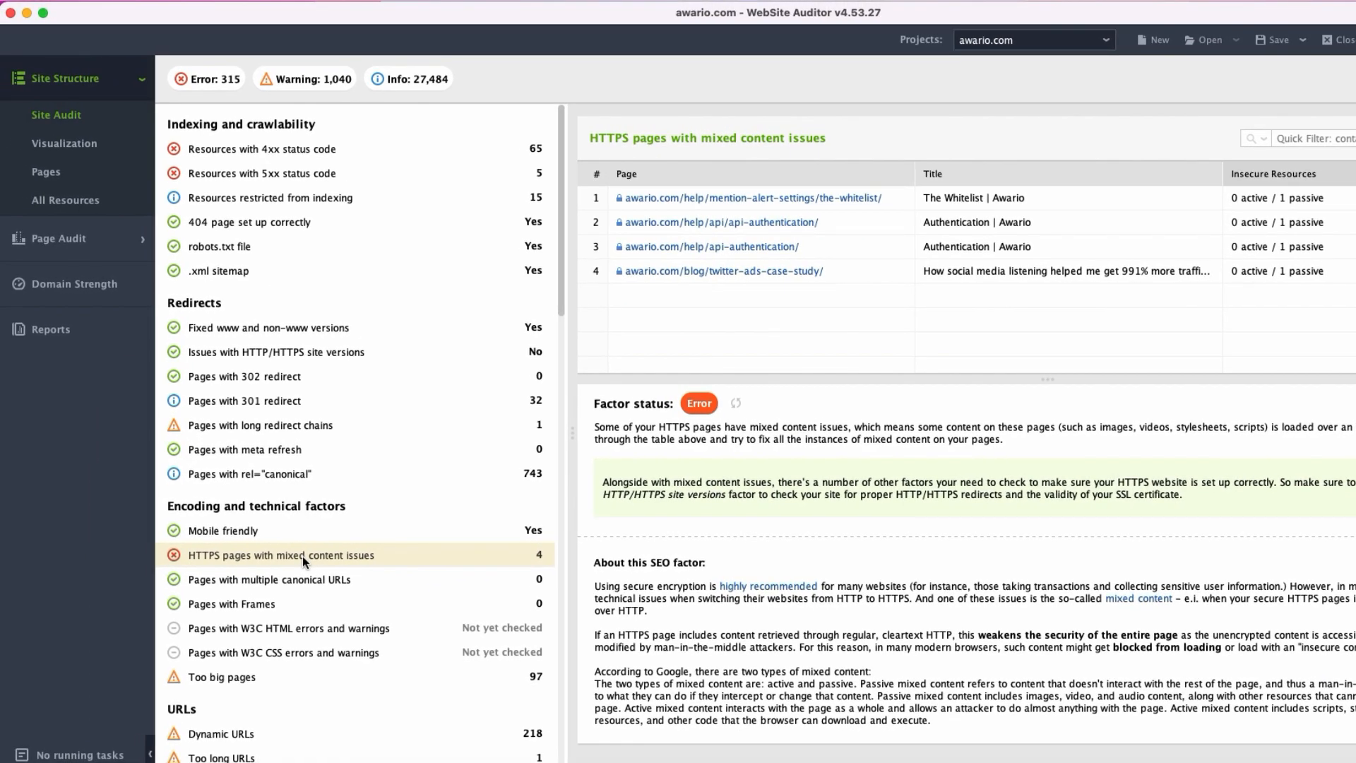
Review the page selection and publishing options of the sitemap generator for all pages, and cancel without generating a sitemap.
click(42, 176)
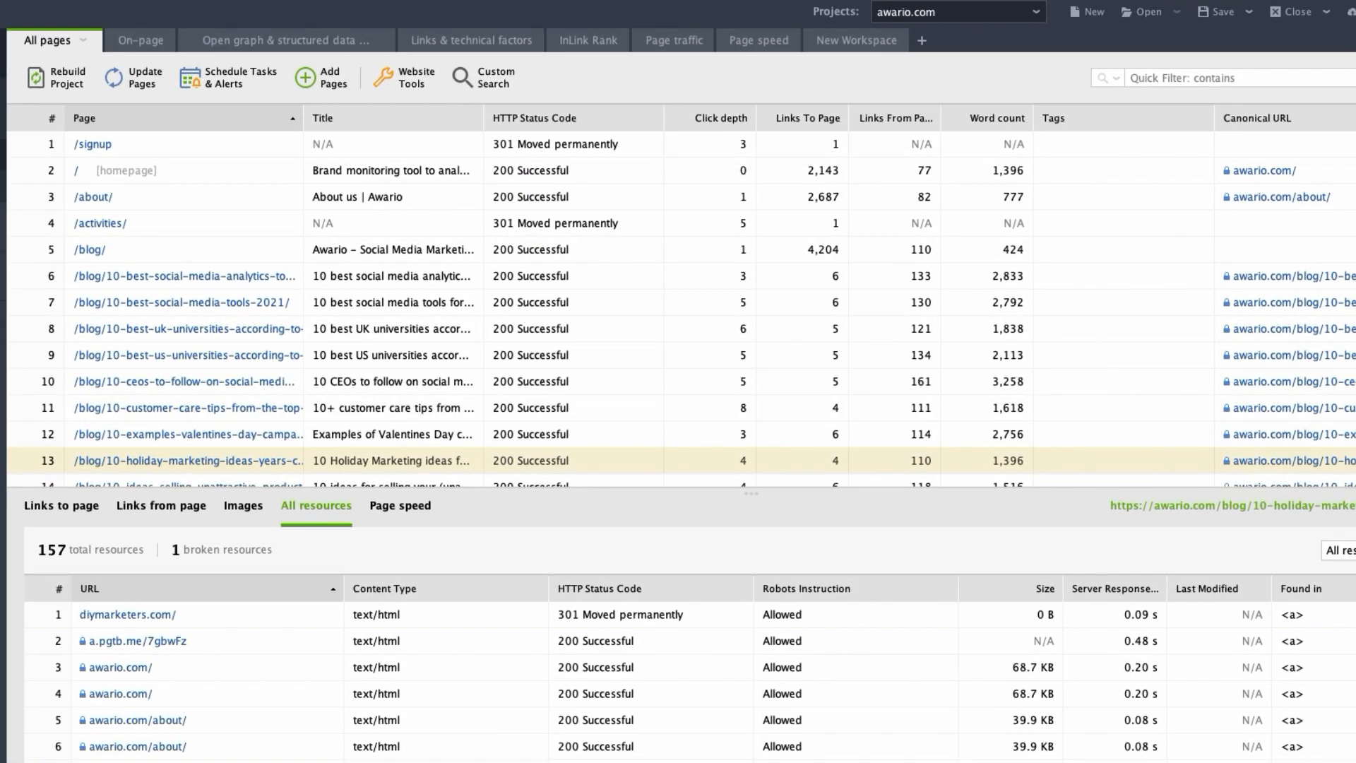
click(394, 84)
click(414, 100)
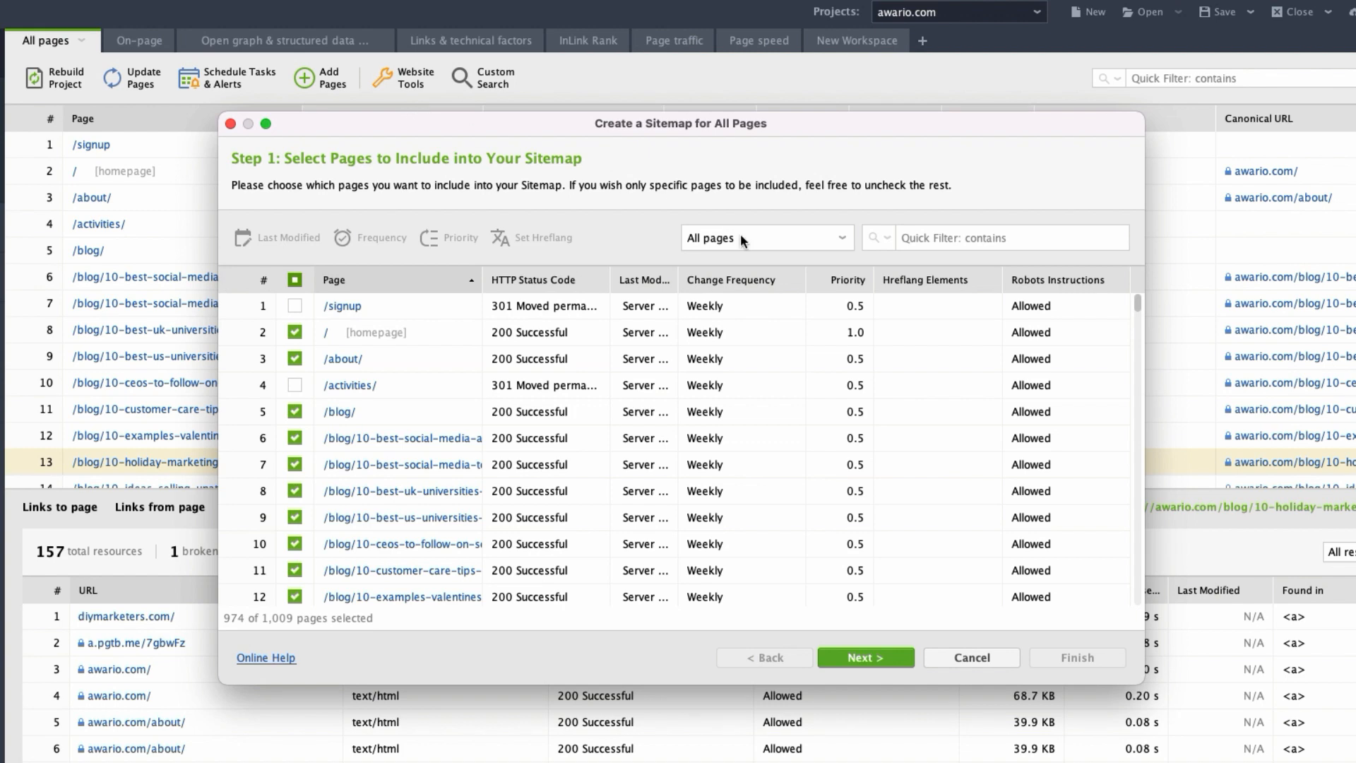
scroll(1142, 307, down, 12)
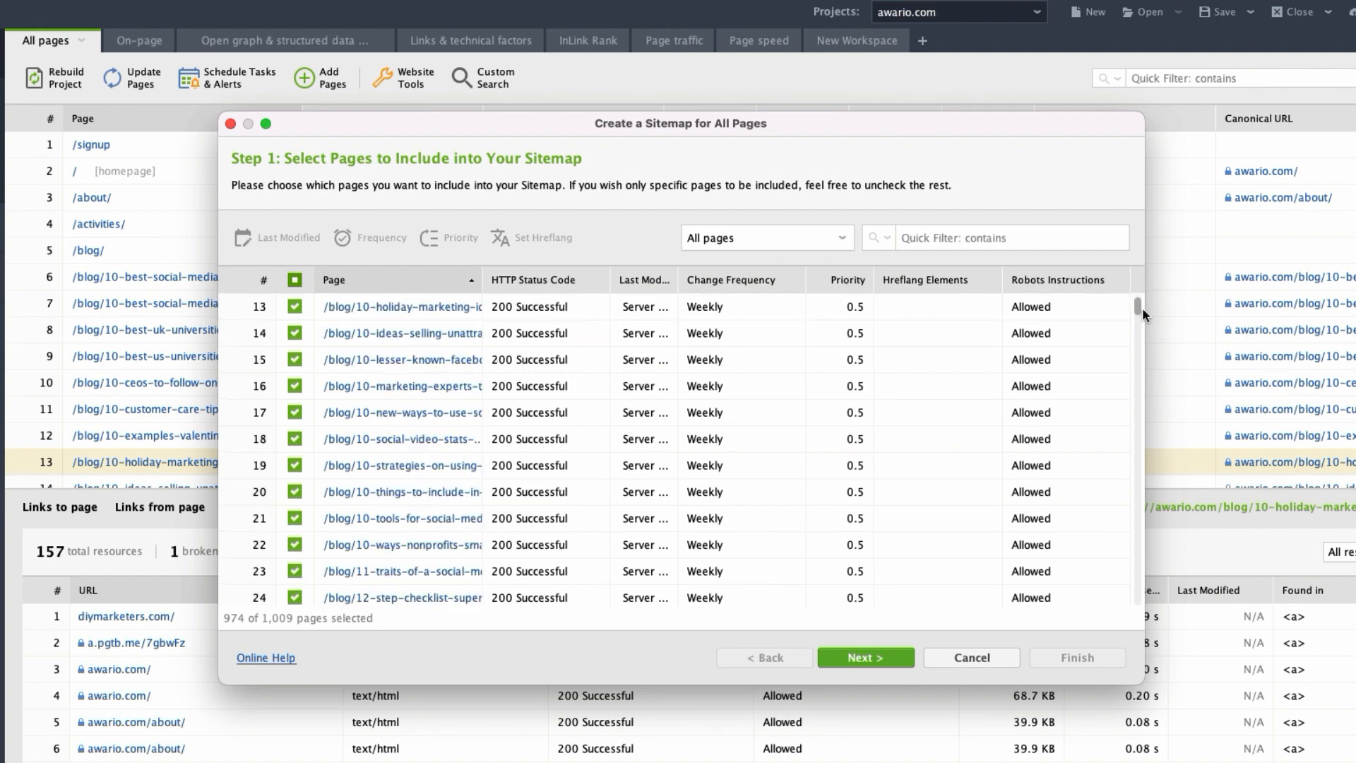
scroll(1145, 317, down, 1)
scroll(1143, 311, up, 13)
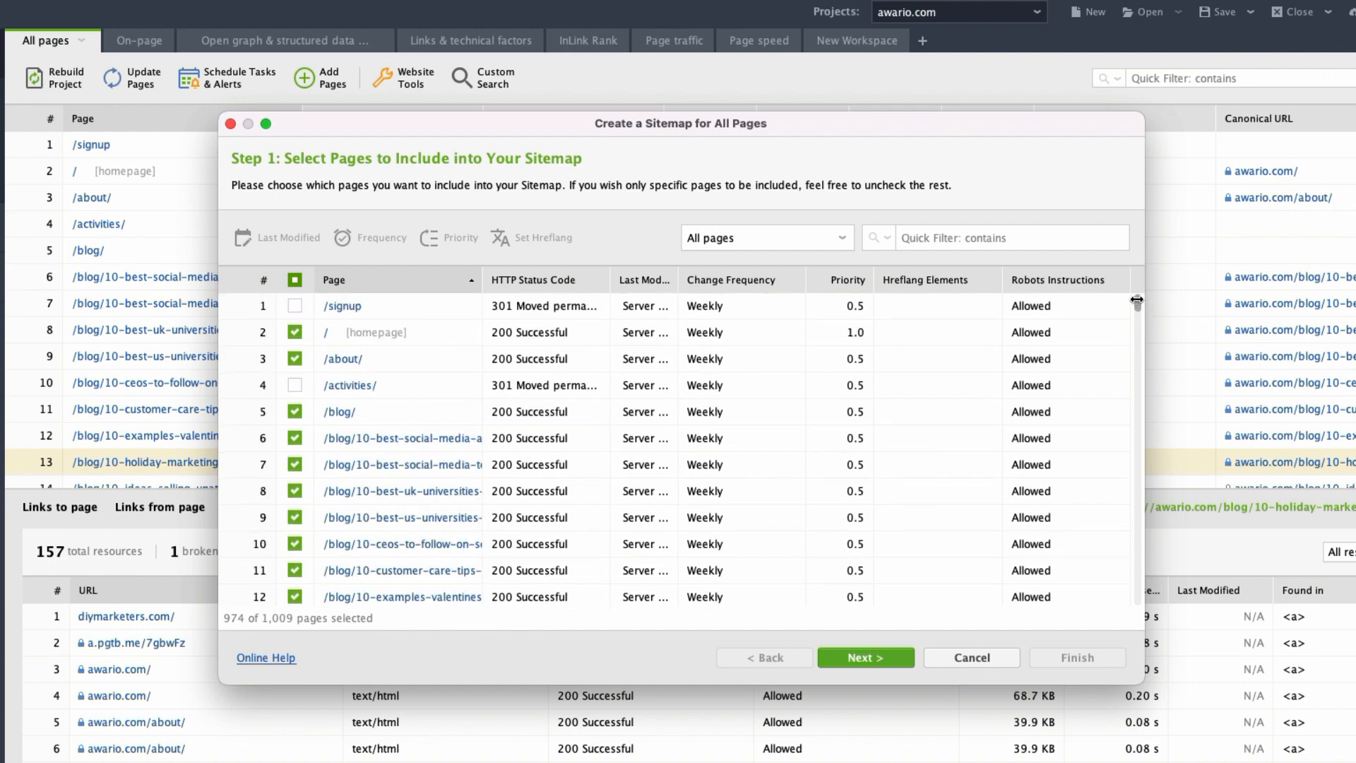
click(873, 663)
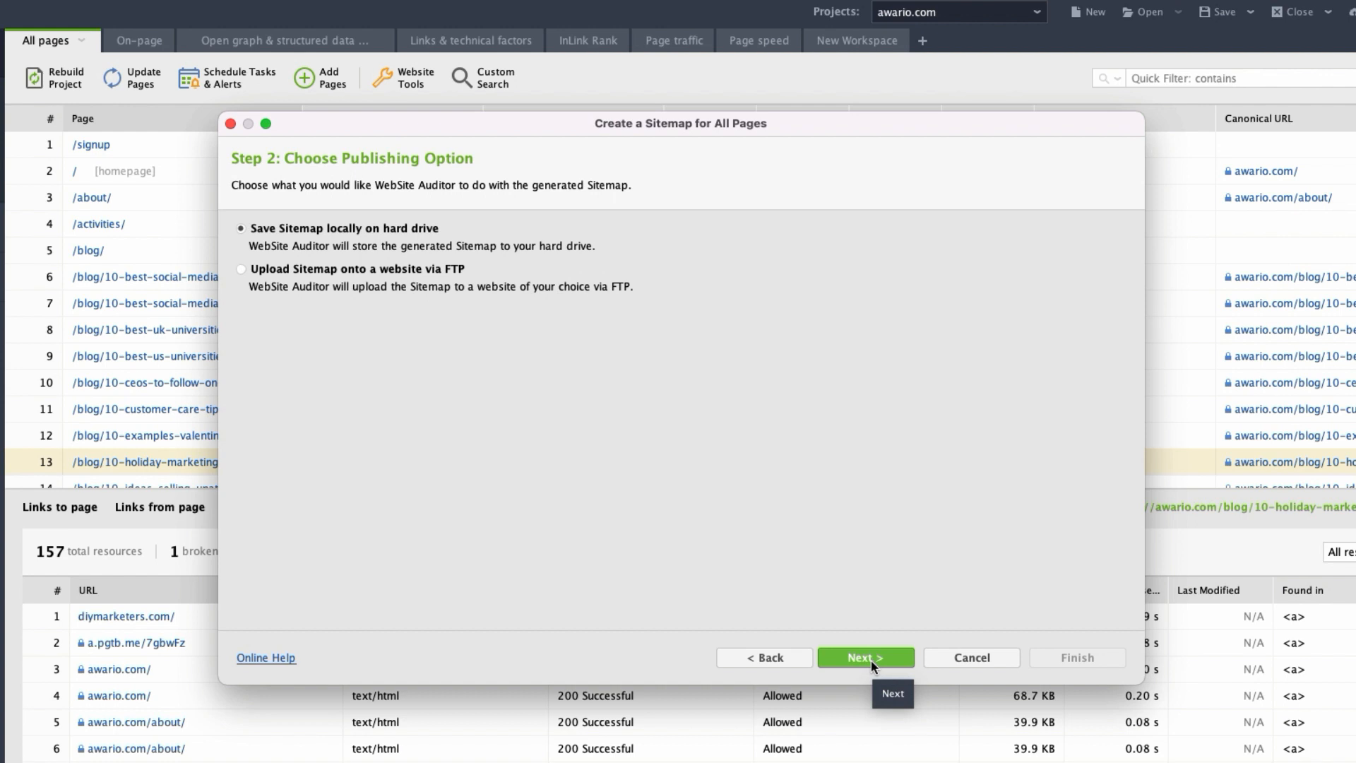
click(951, 655)
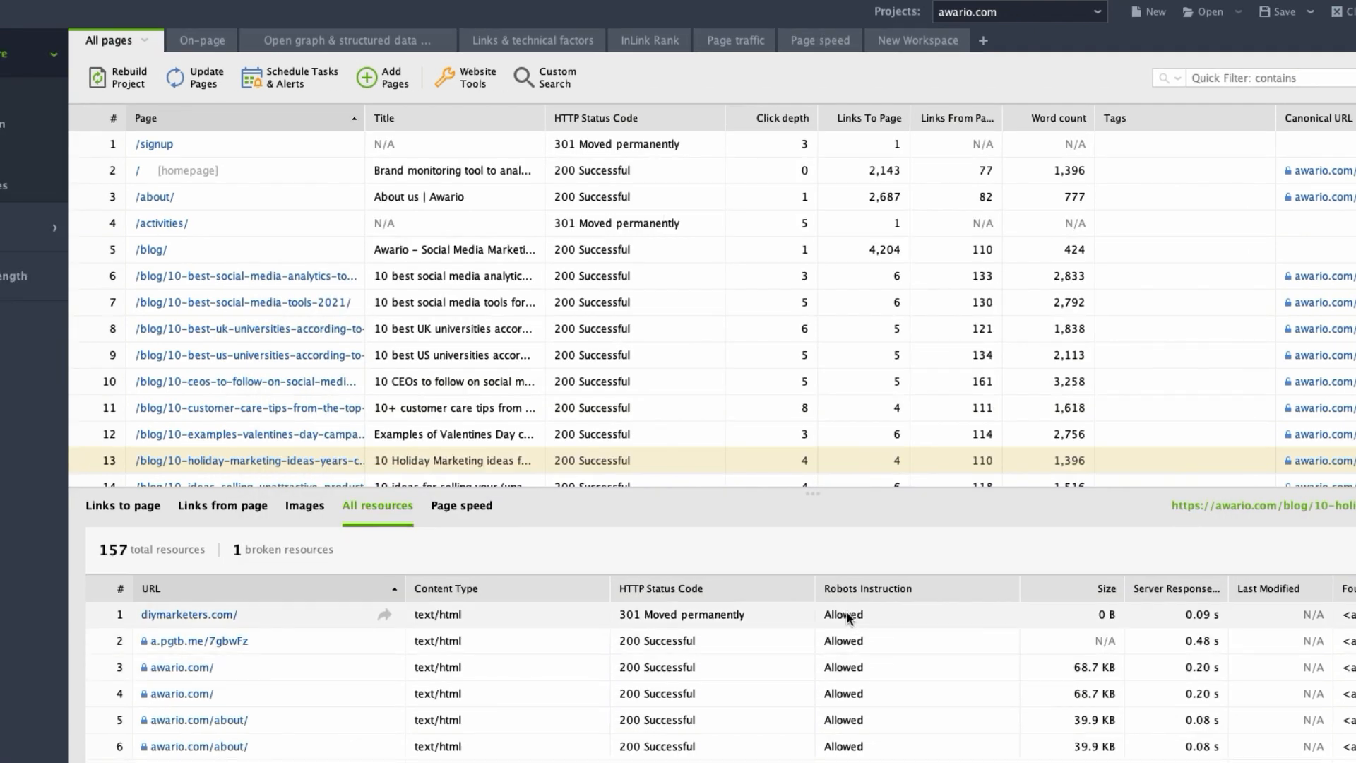
Start creating a robots.txt file and fetch the site's current rules from the server.
click(490, 80)
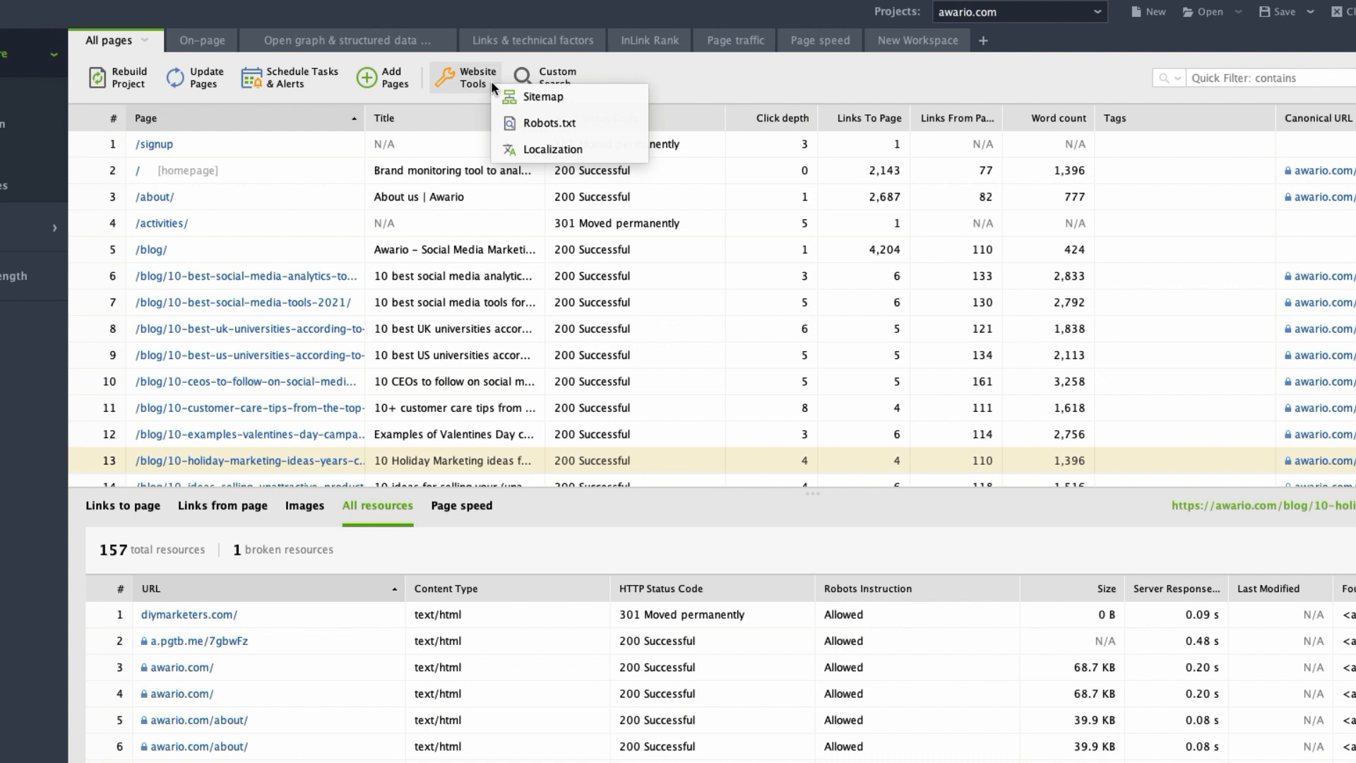
click(588, 129)
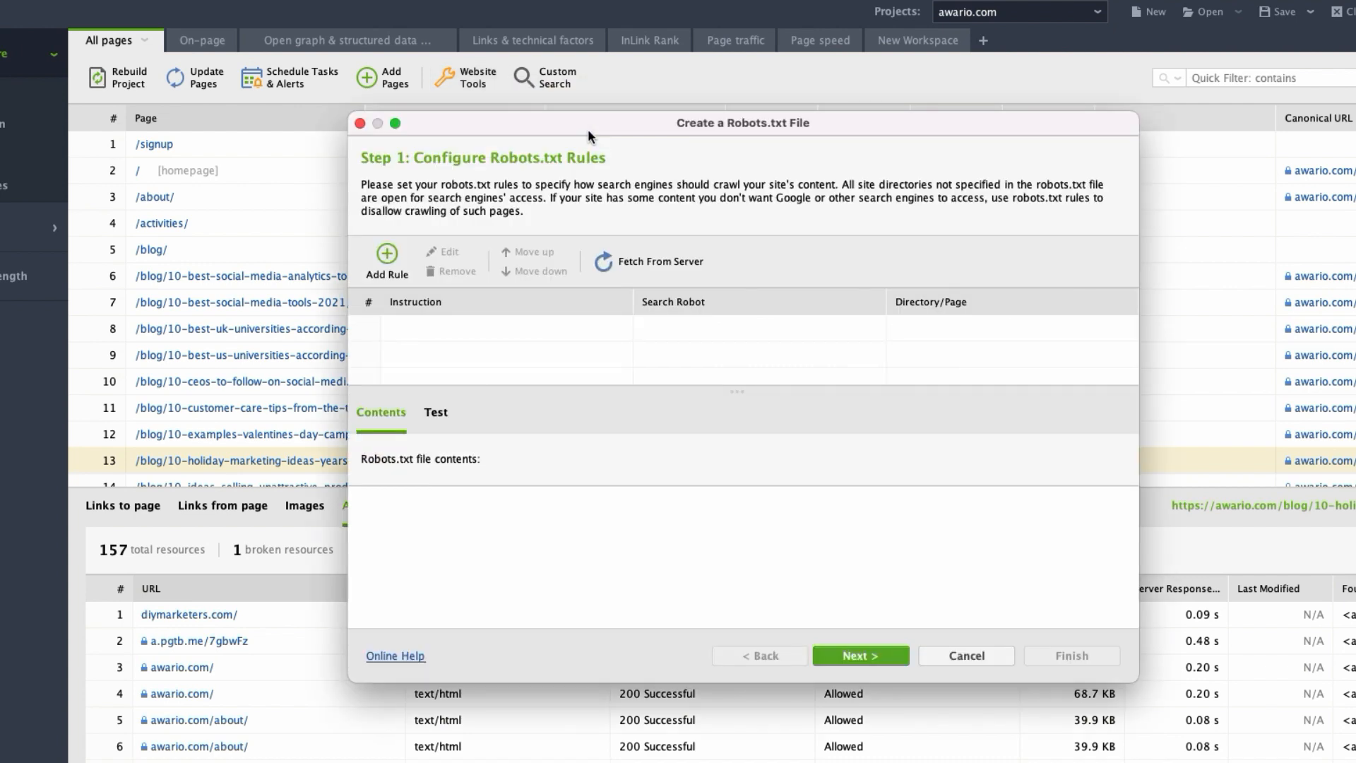
click(673, 272)
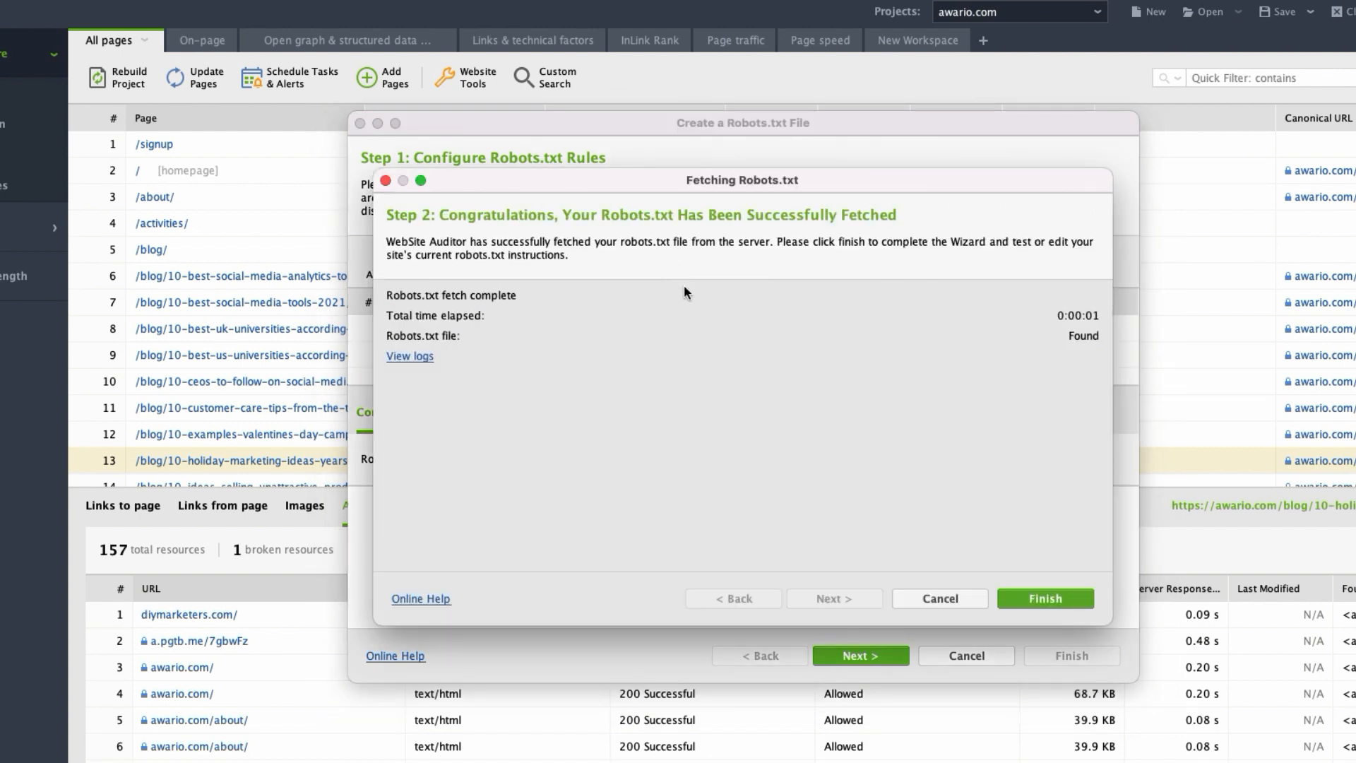
click(1065, 600)
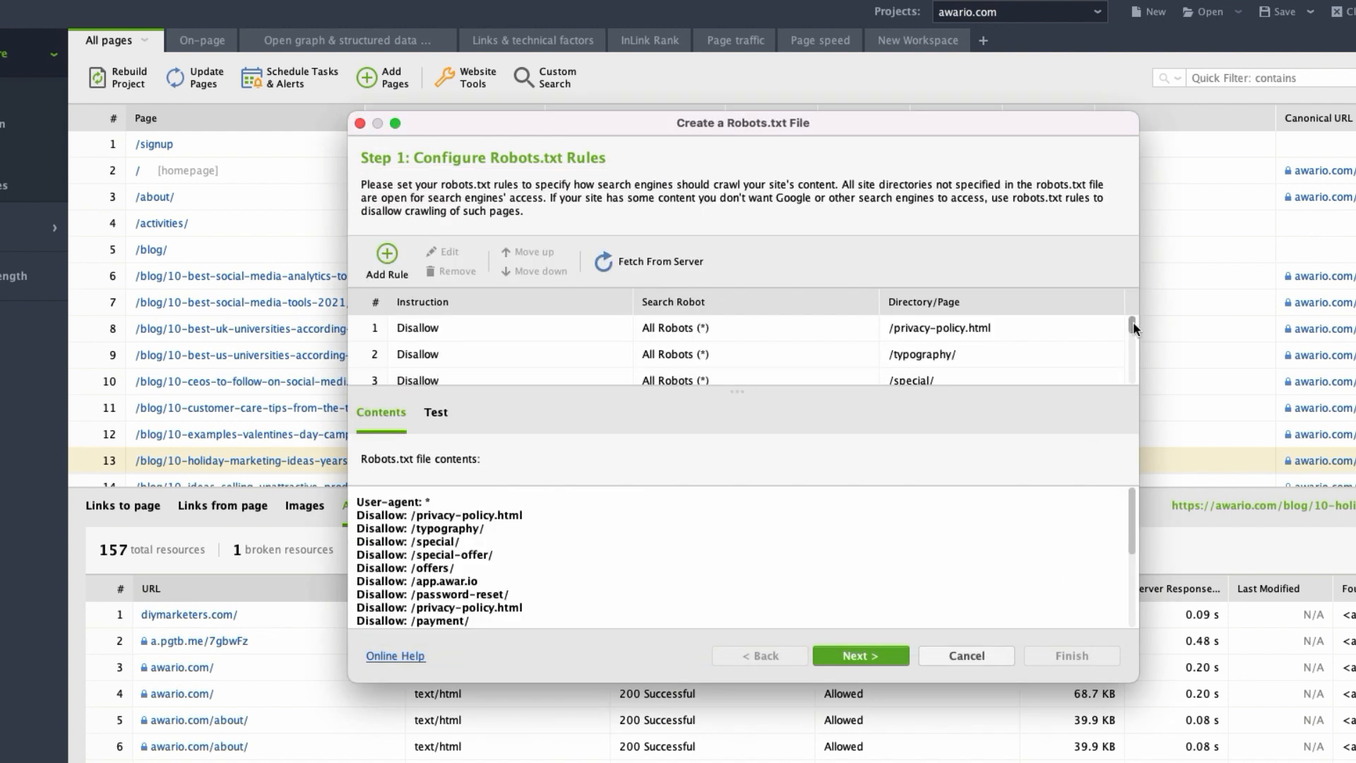
Review the fetched robots.txt rules and the publishing options, and cancel the robots.txt file creation.
scroll(1133, 320, down, 3)
scroll(1138, 329, up, 3)
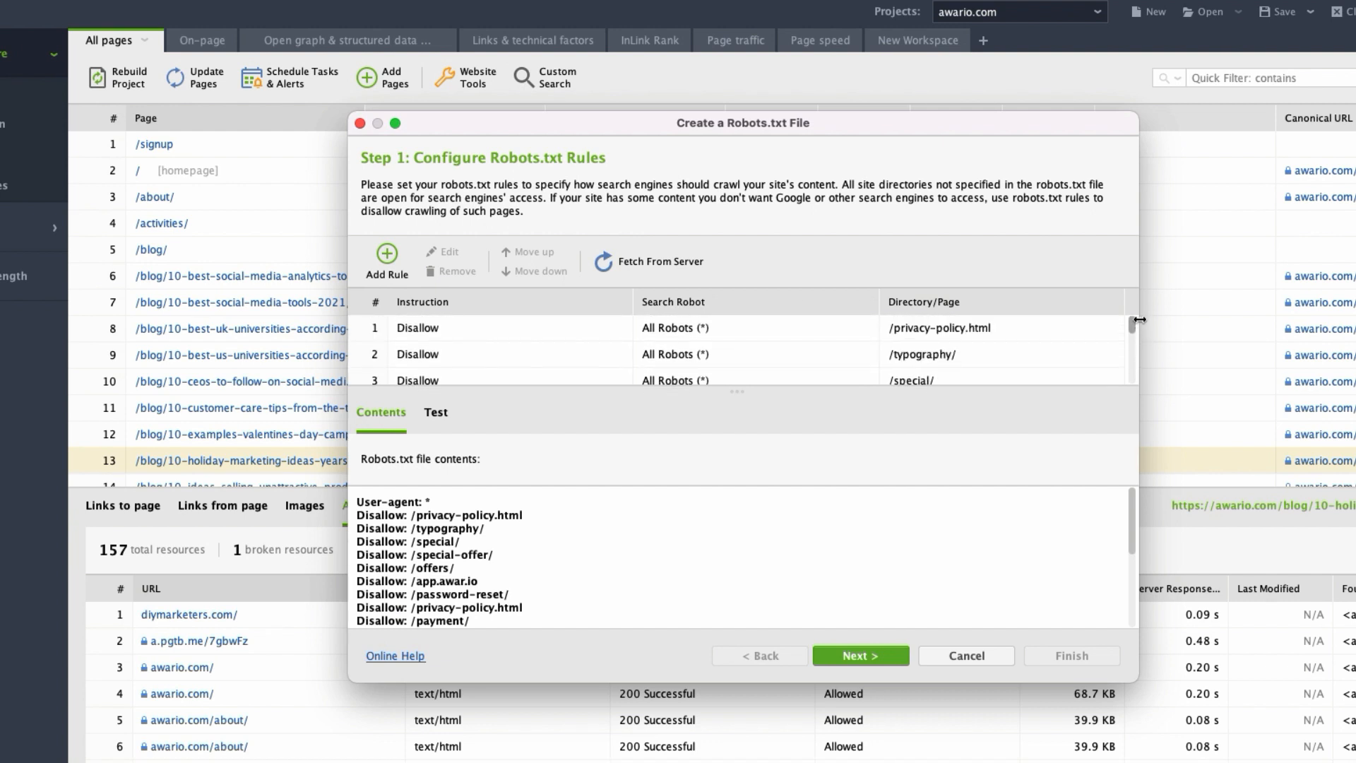
click(886, 659)
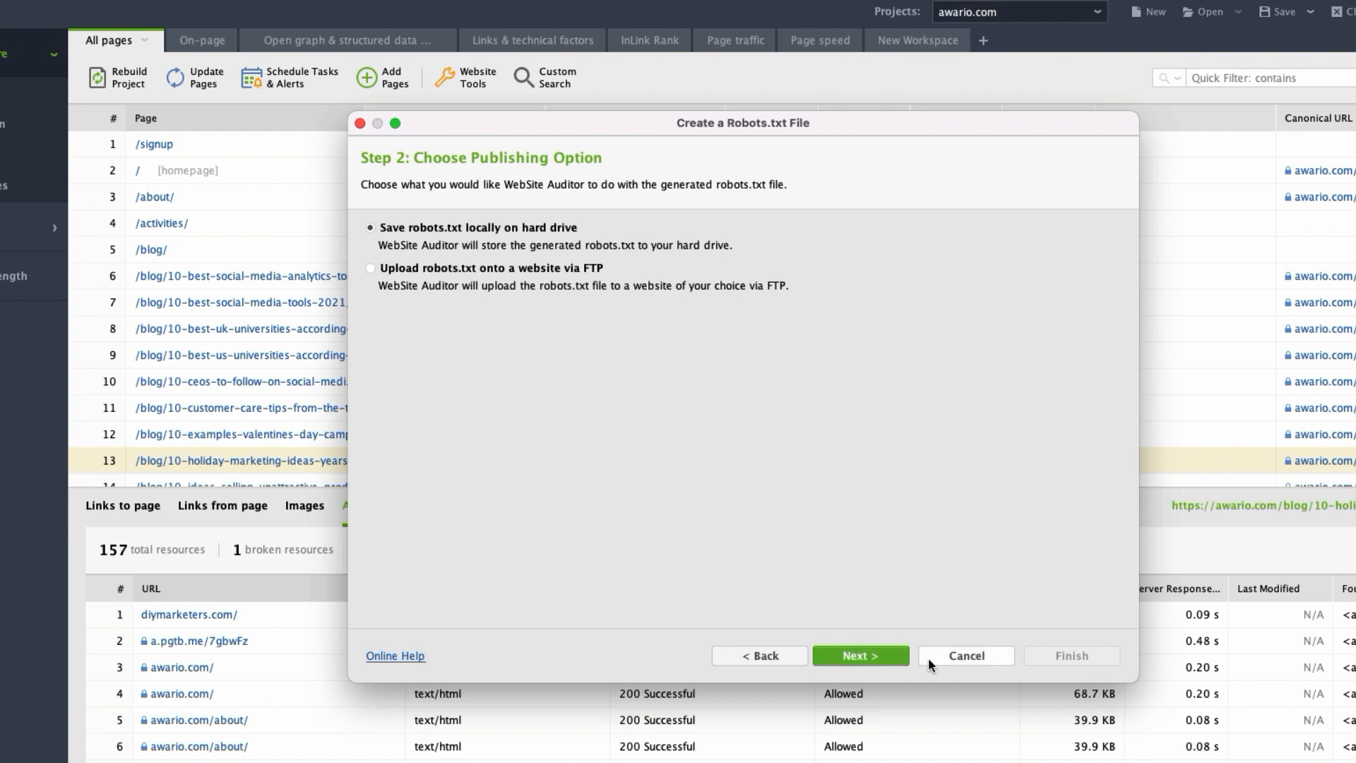
click(973, 657)
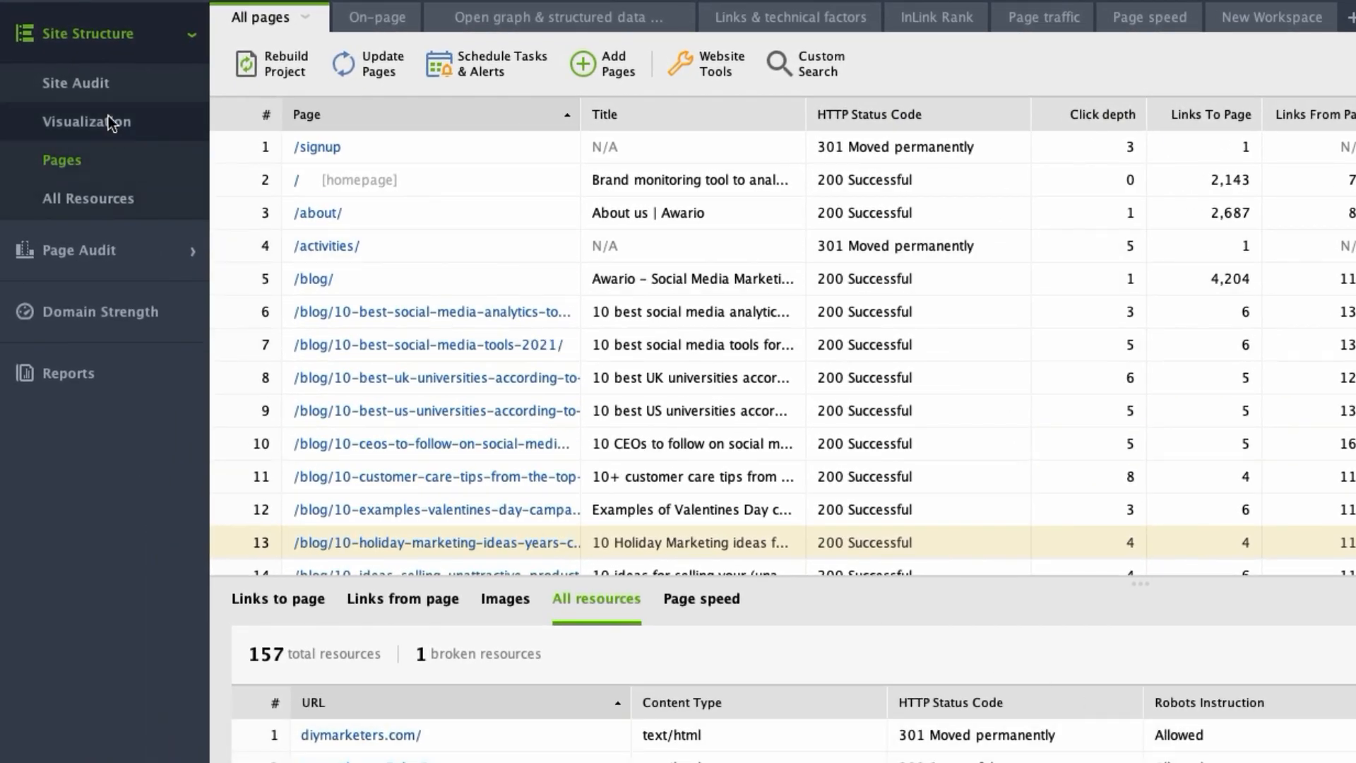
click(108, 122)
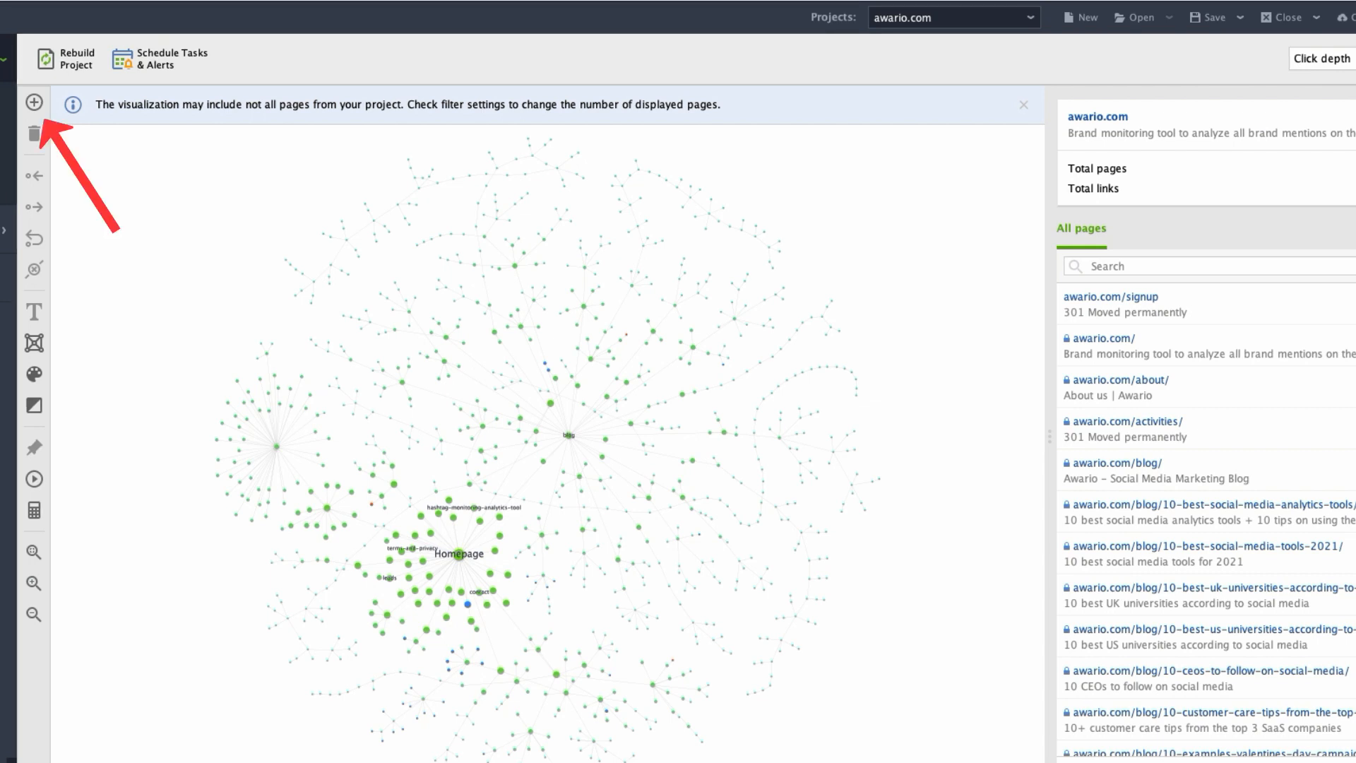
click(34, 102)
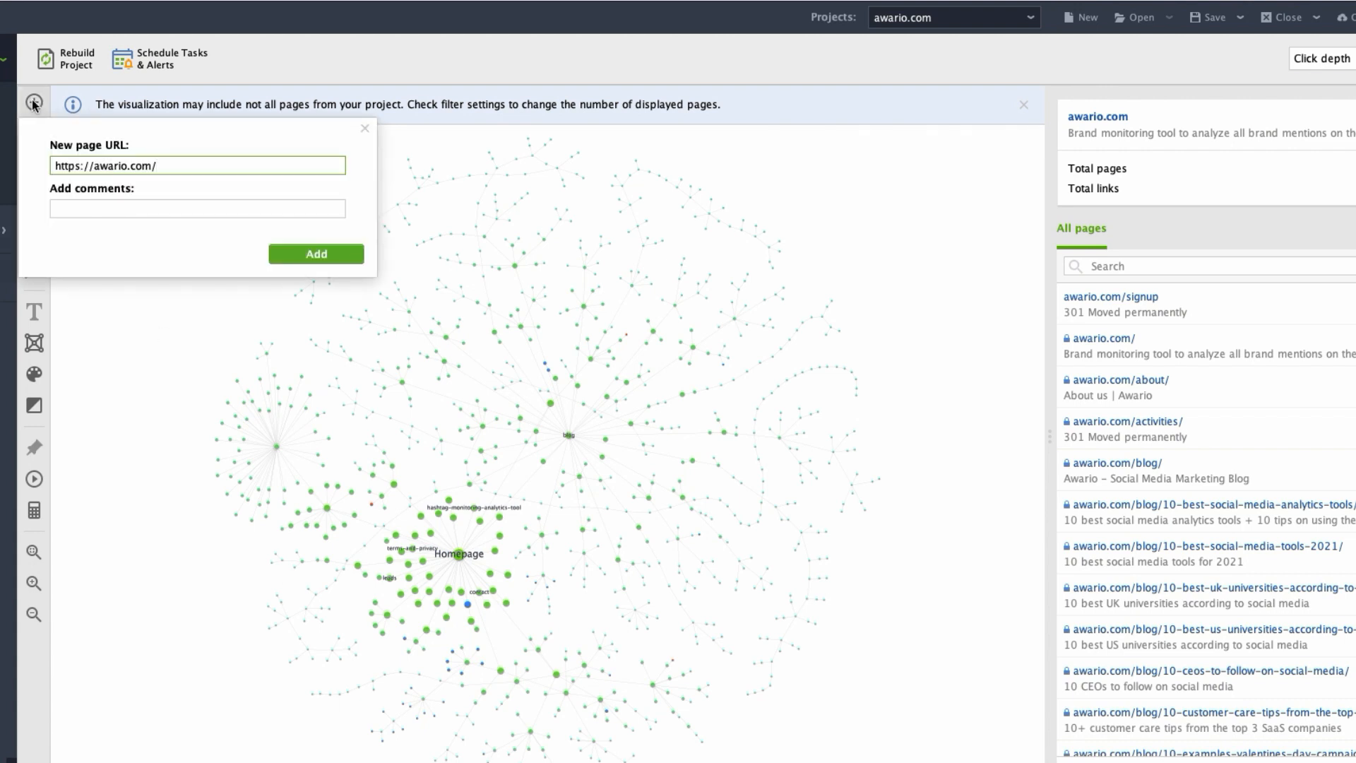
text(new-page.html)
key(Return)
Move the new page's node in the visualization to a clear area away from the neighbouring green node.
scroll(534, 484, up, 5)
scroll(534, 486, up, 2)
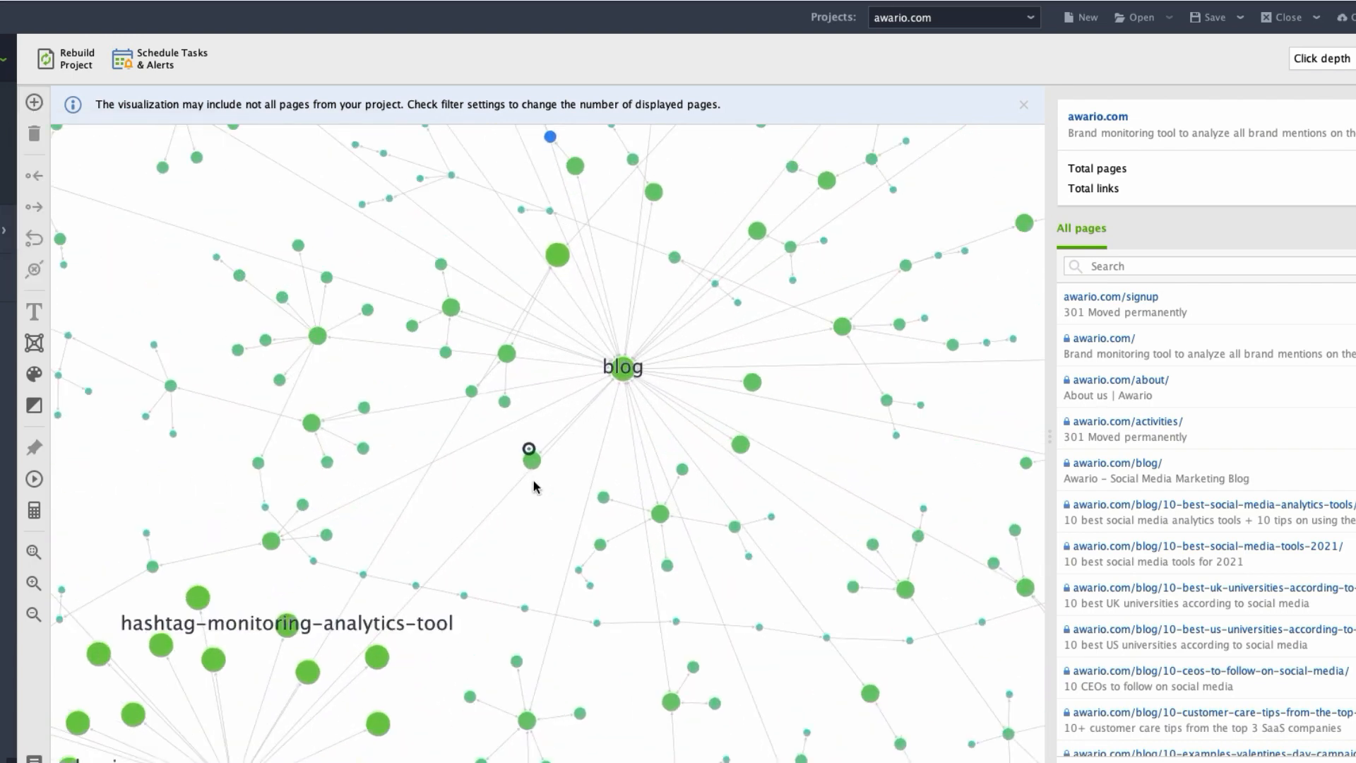
scroll(534, 487, up, 1)
drag(527, 450, 465, 485)
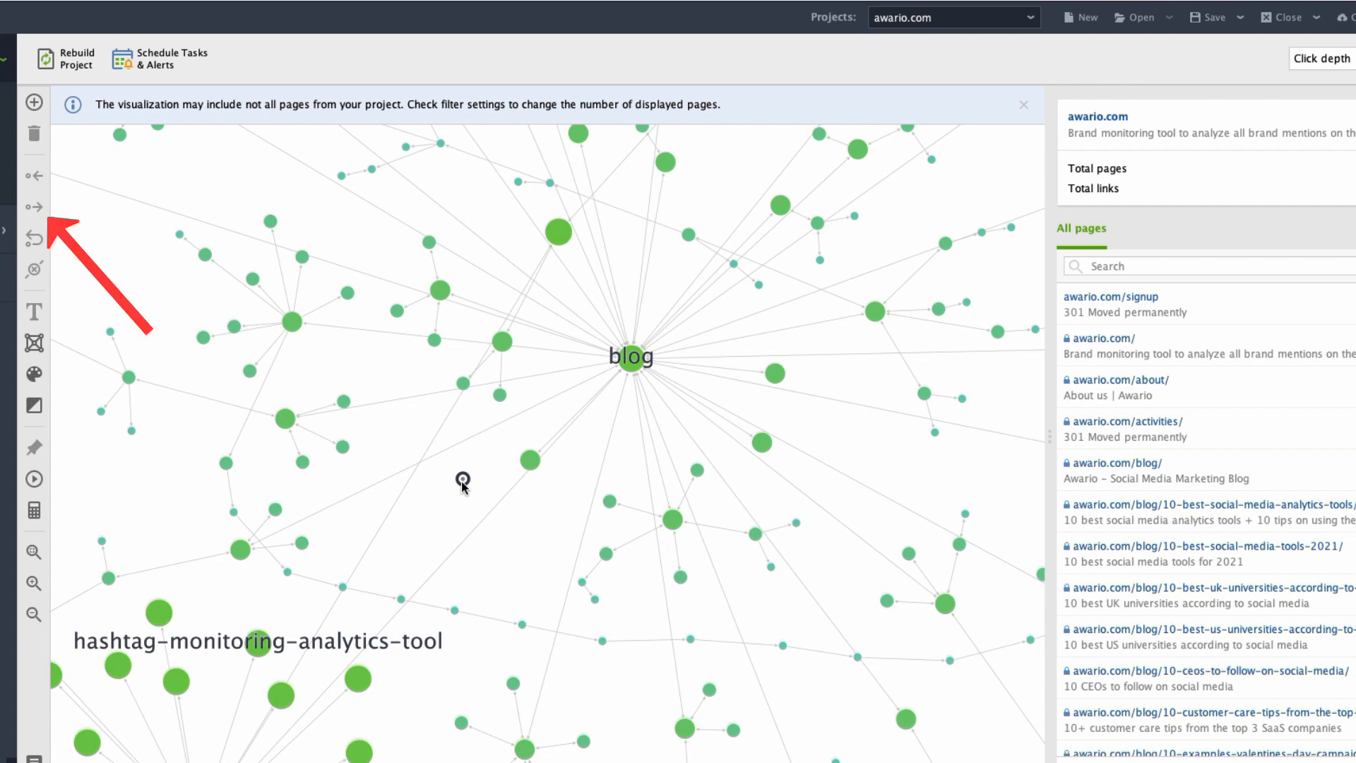
Add links from new-page.html to the awario.com homepage, awario.com/about/ and awario.com/blog/.
click(462, 482)
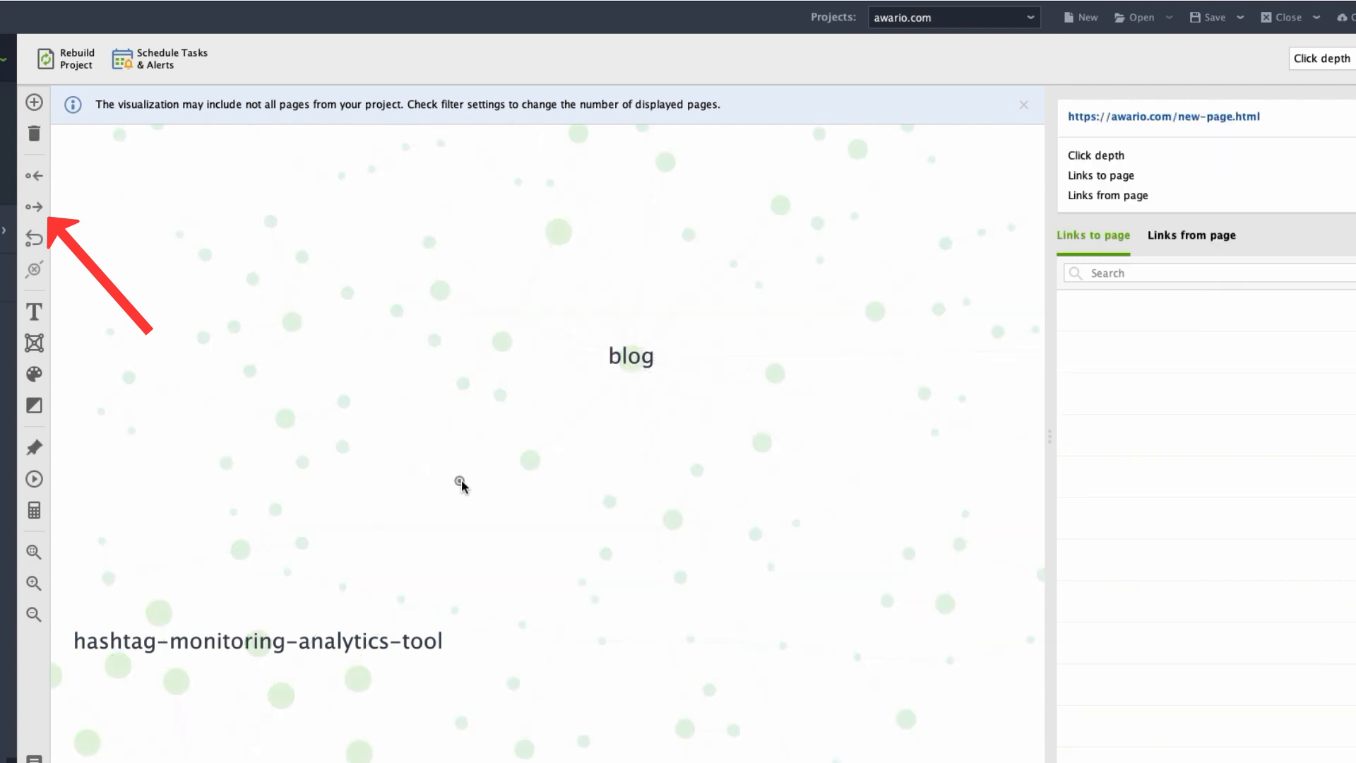
click(34, 207)
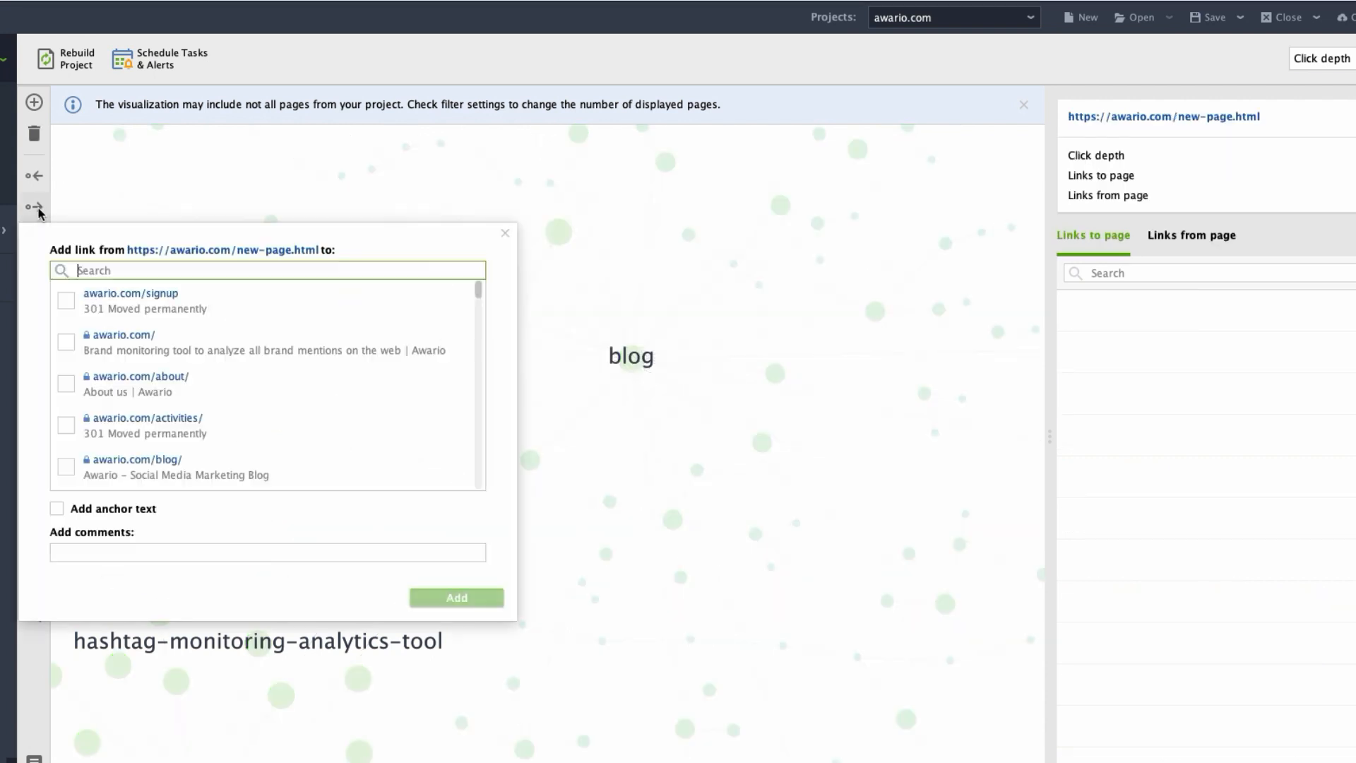
click(65, 342)
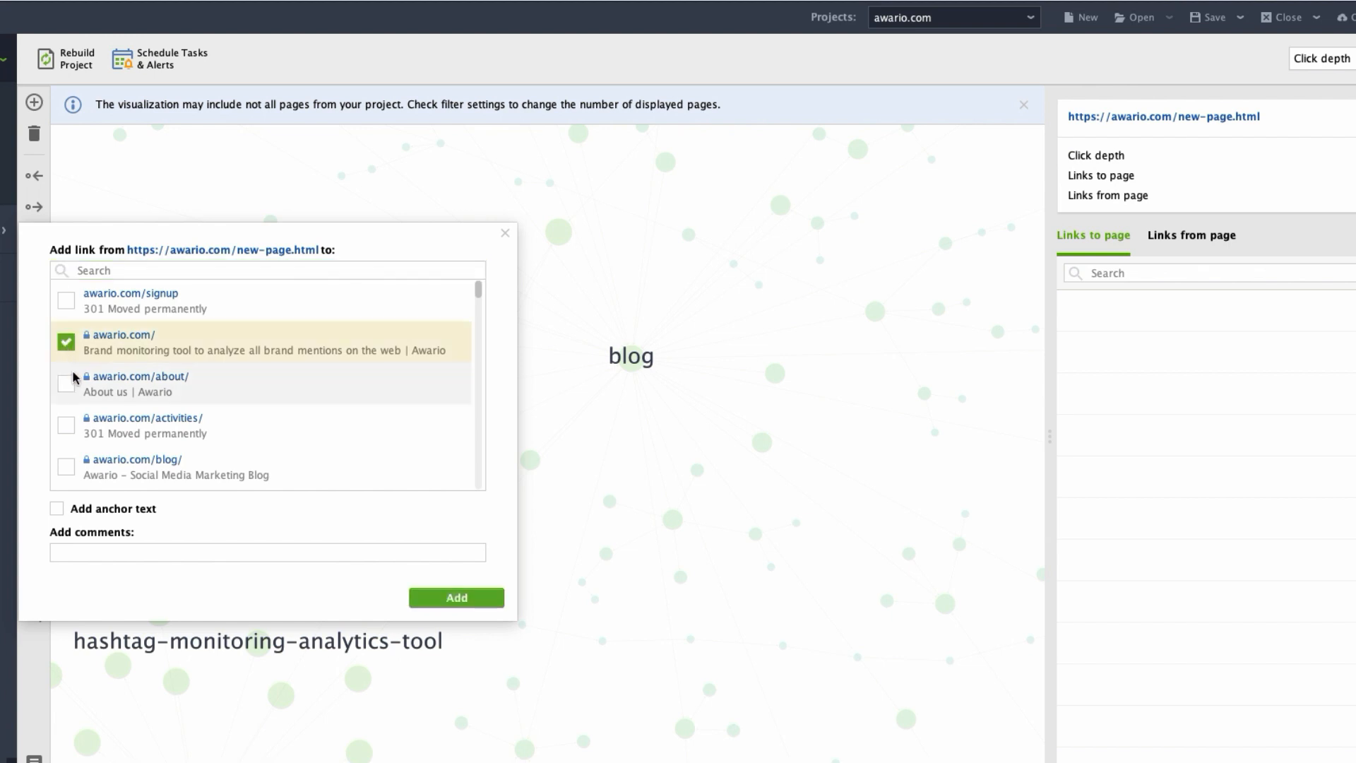
click(65, 384)
click(67, 467)
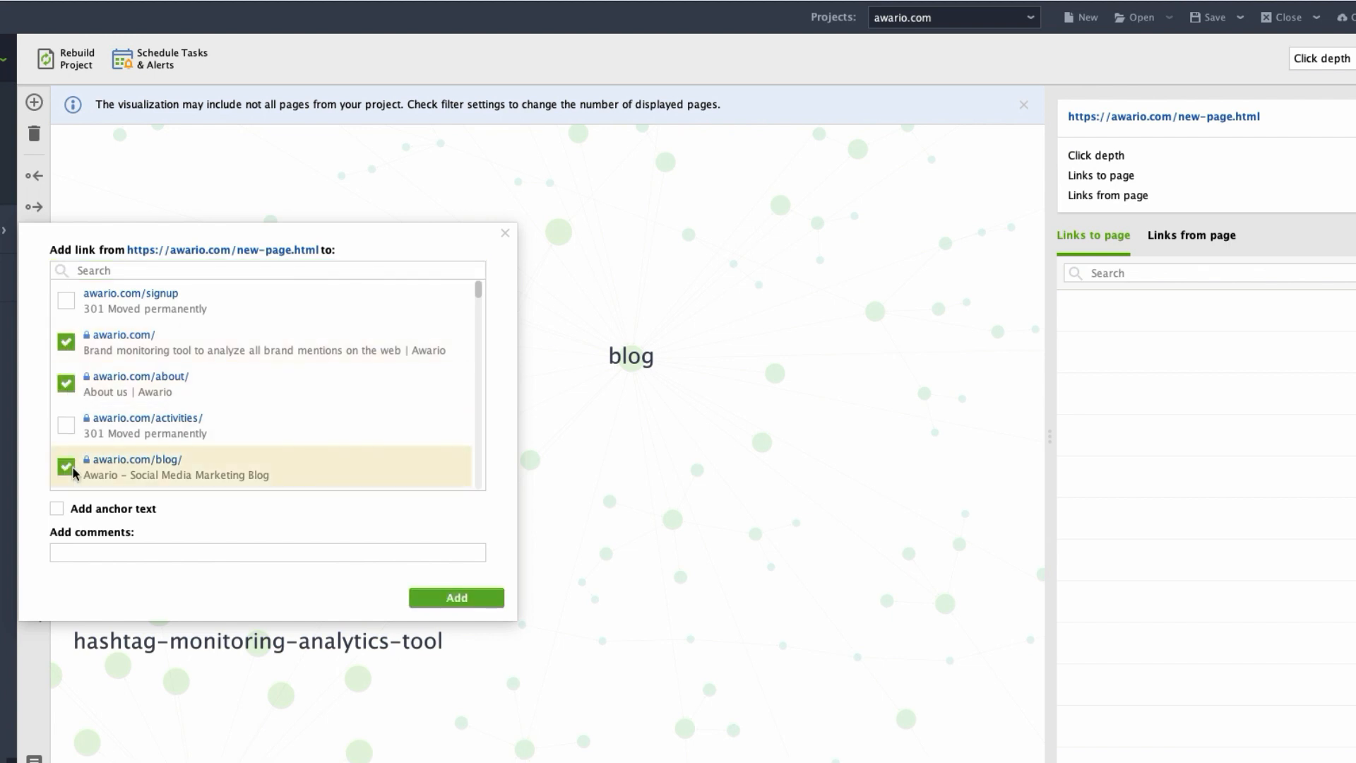
click(450, 597)
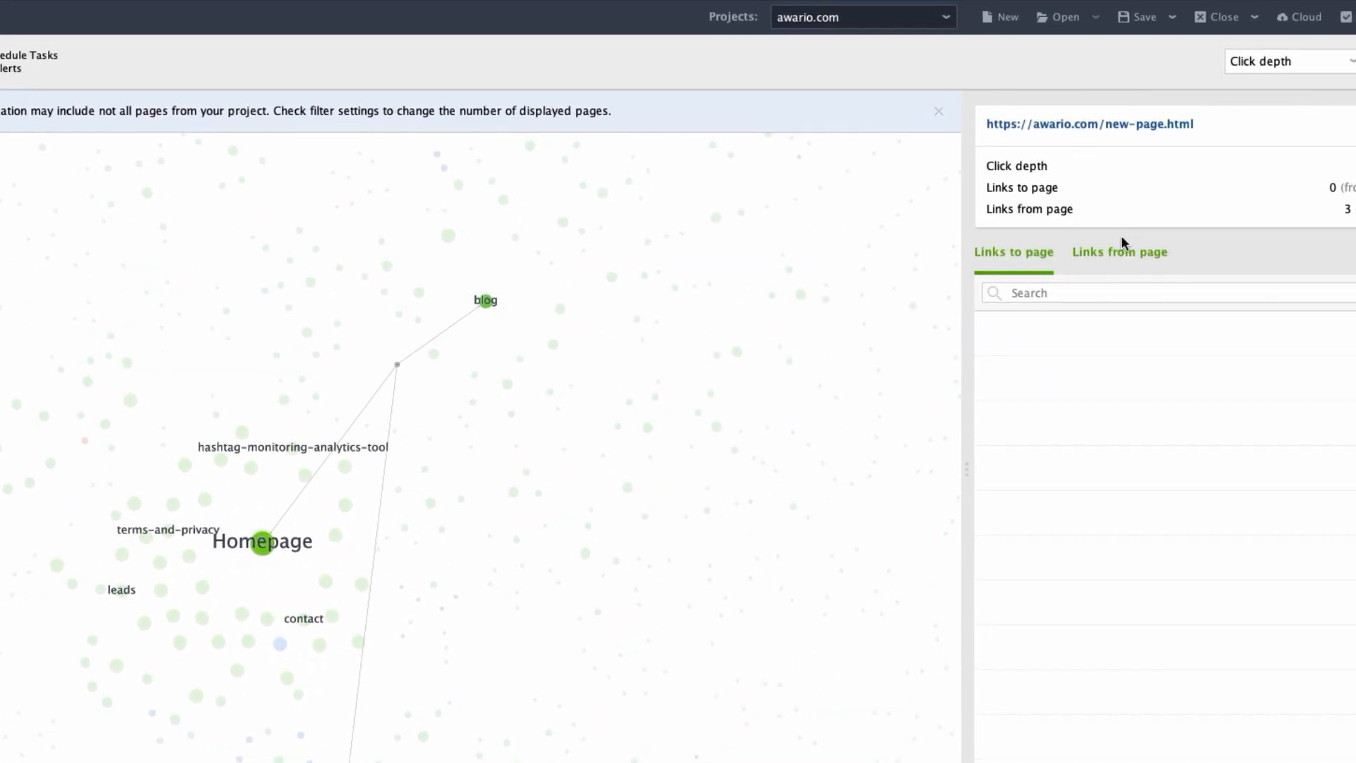
Switch the visualization to Internal Page Rank and examine the list of changes made to the site structure.
click(1301, 71)
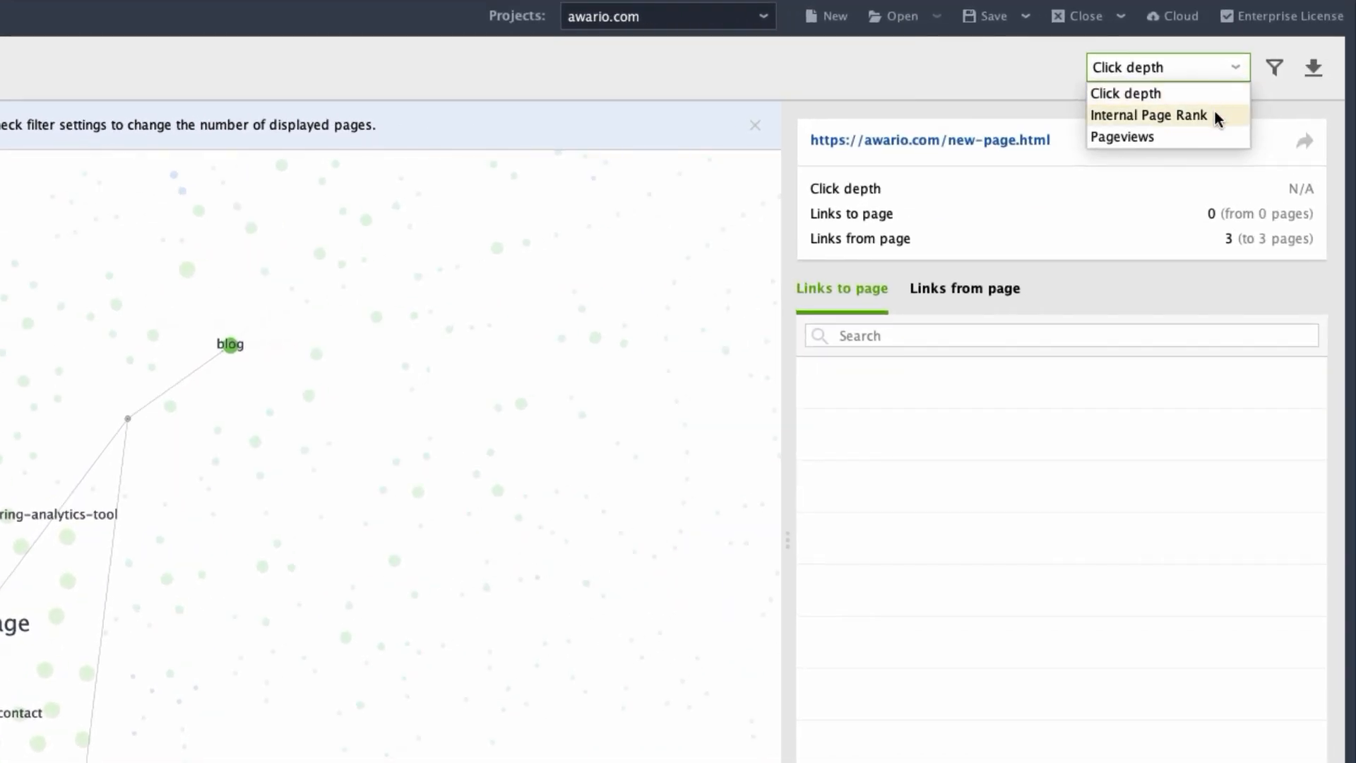
click(1217, 111)
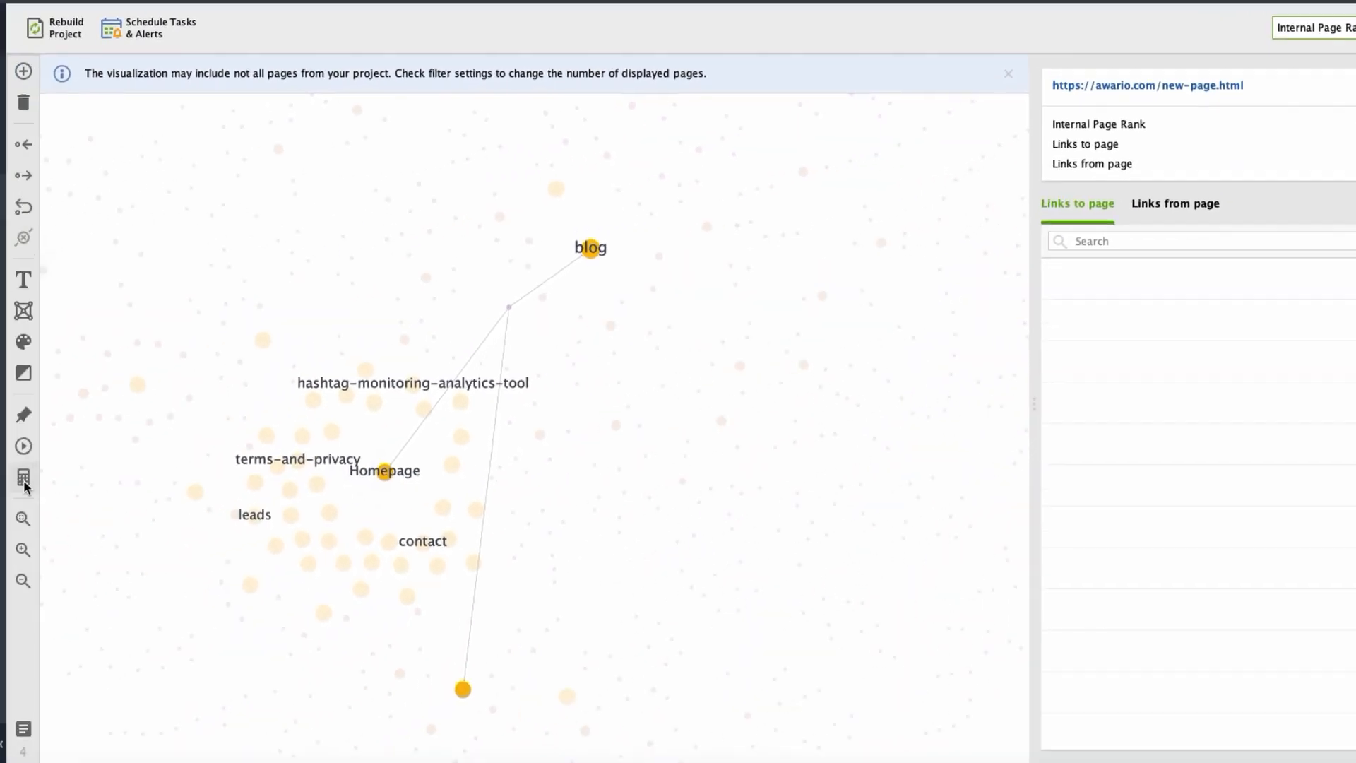
click(24, 729)
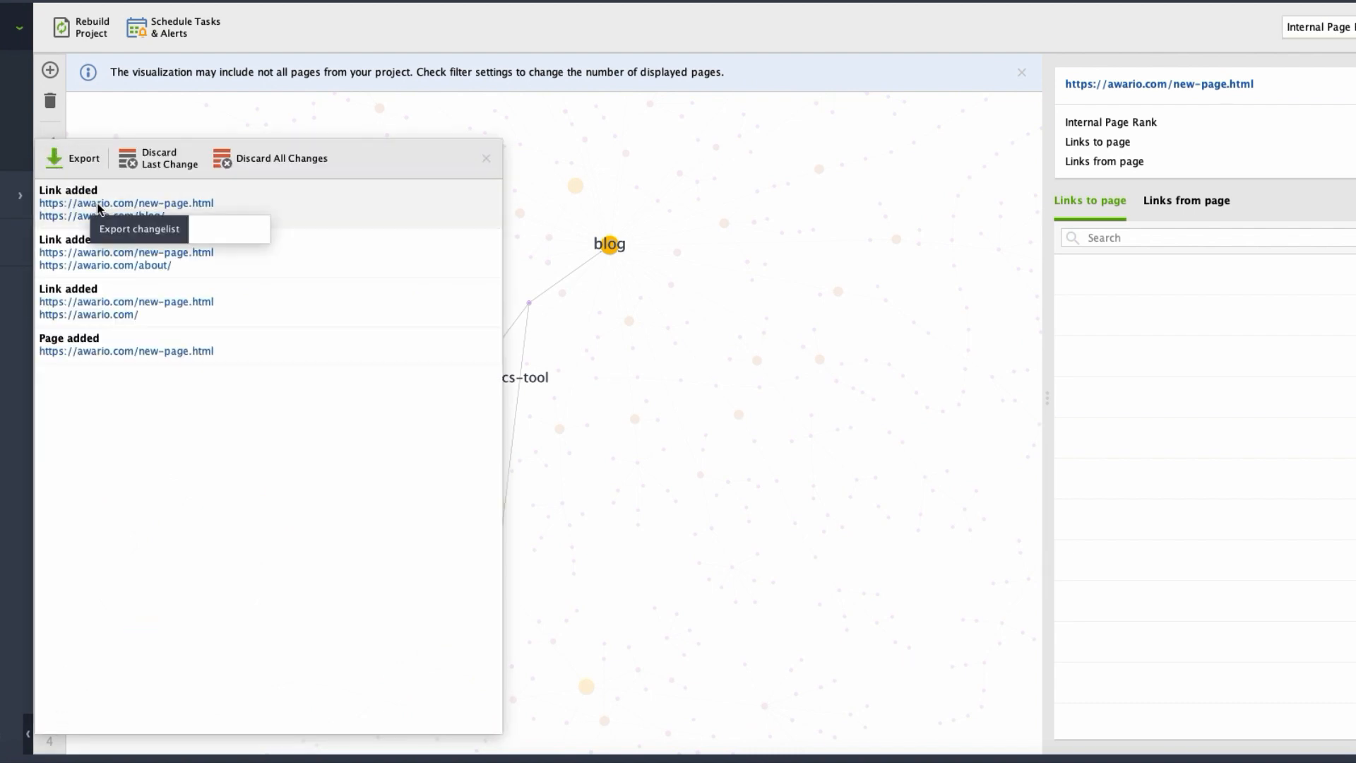
click(556, 554)
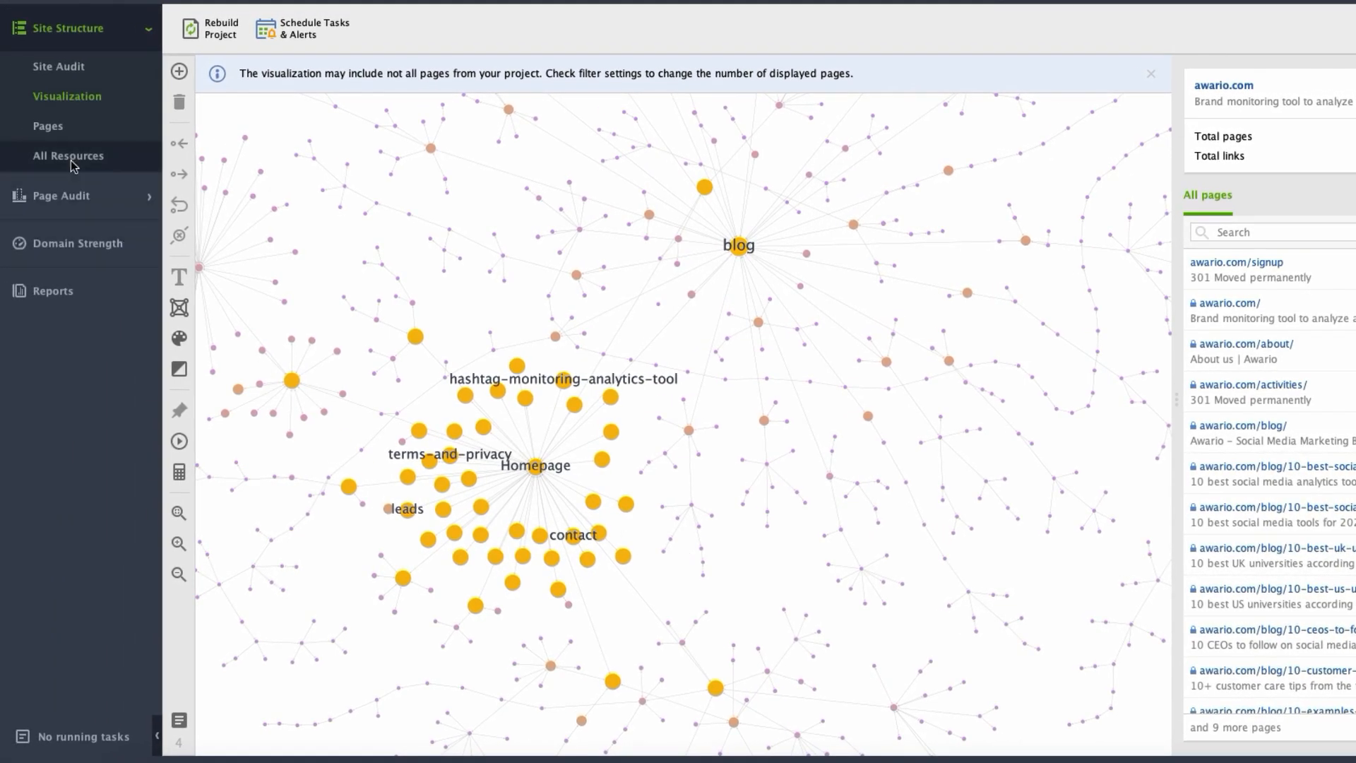
Examine the site's internal HTML, JavaScript and CSS resources among all resources.
click(71, 160)
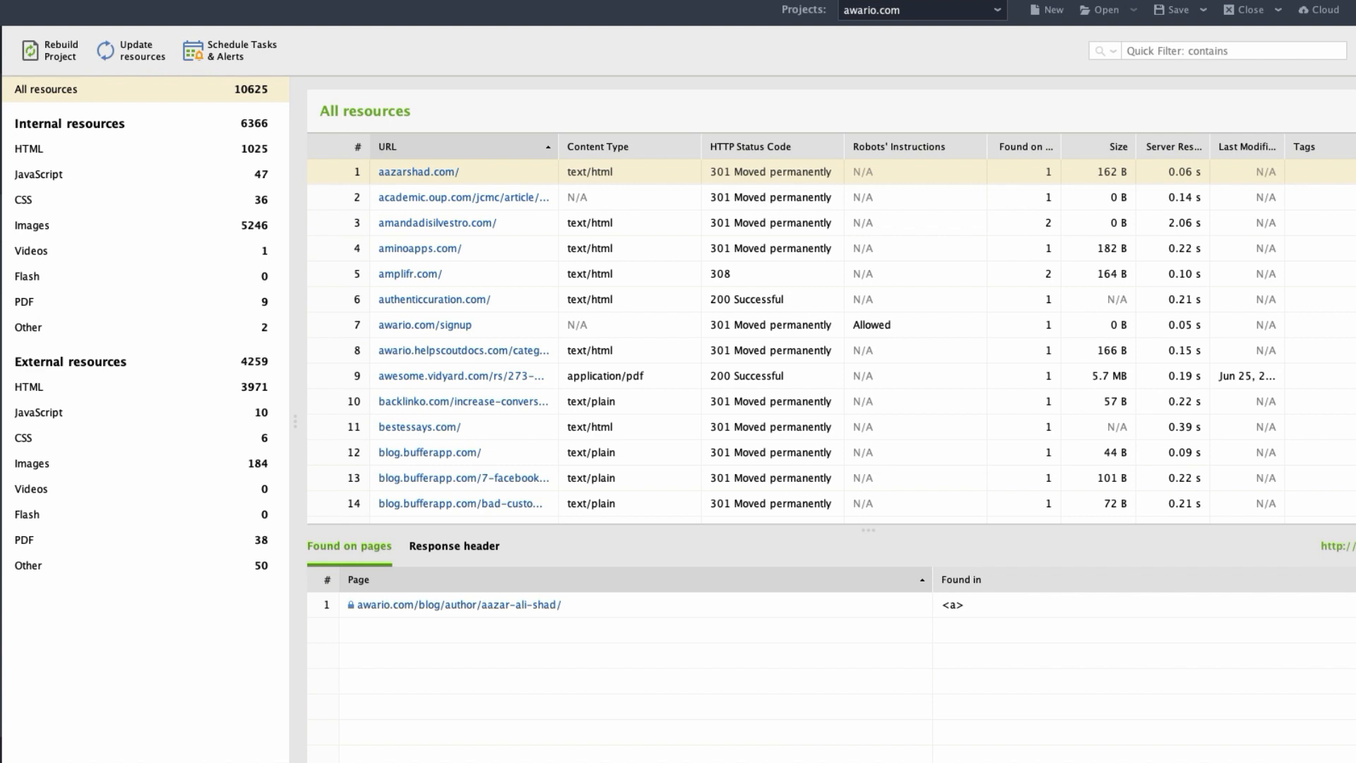
click(49, 150)
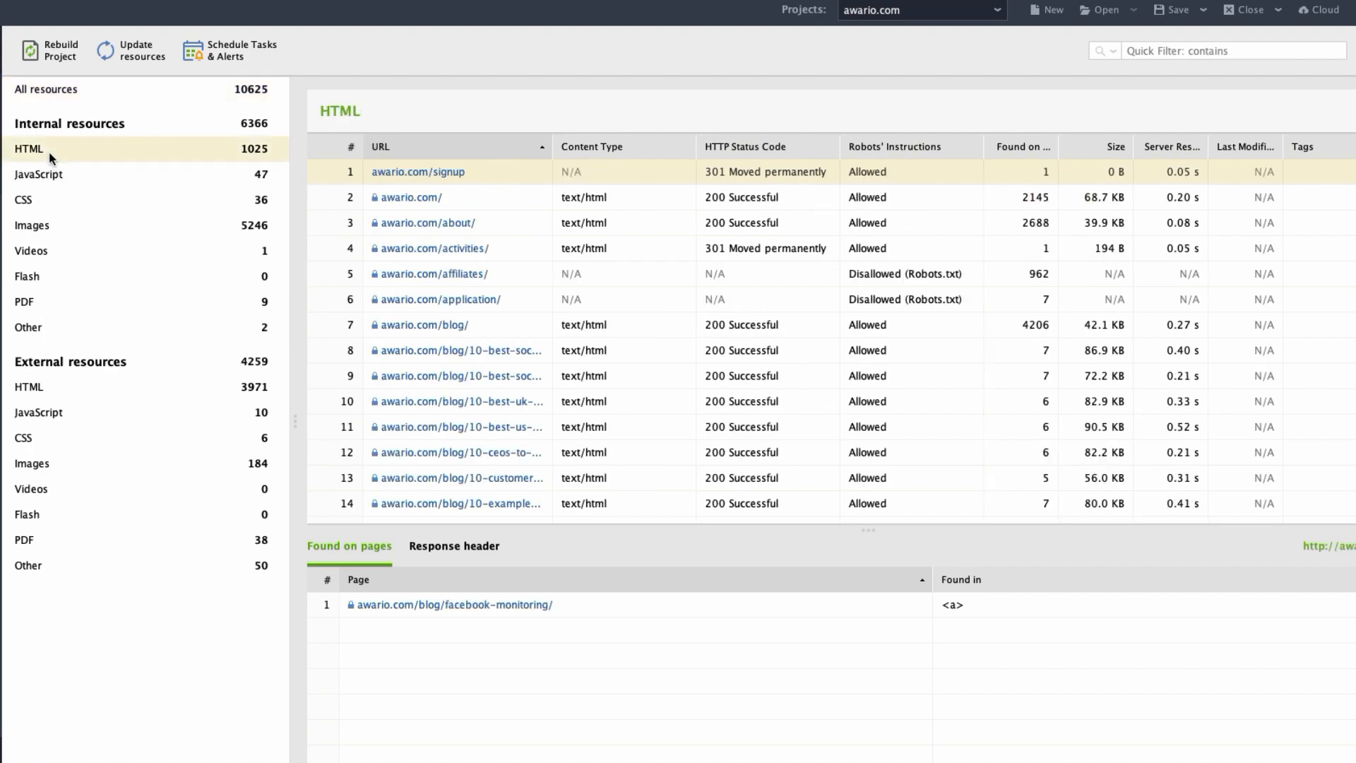
click(48, 175)
click(44, 198)
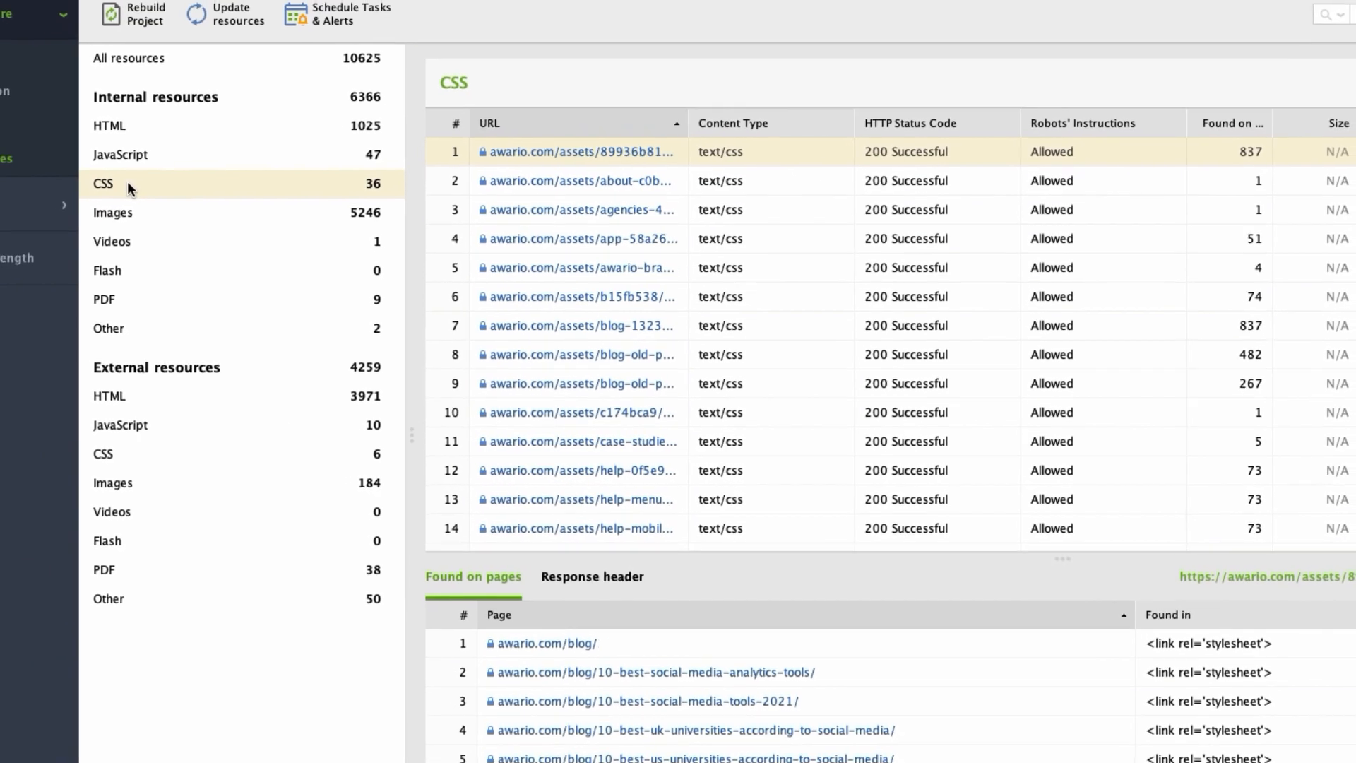
Create a keyword map for the site with the keywords "social listening" and "brand mentions".
click(27, 207)
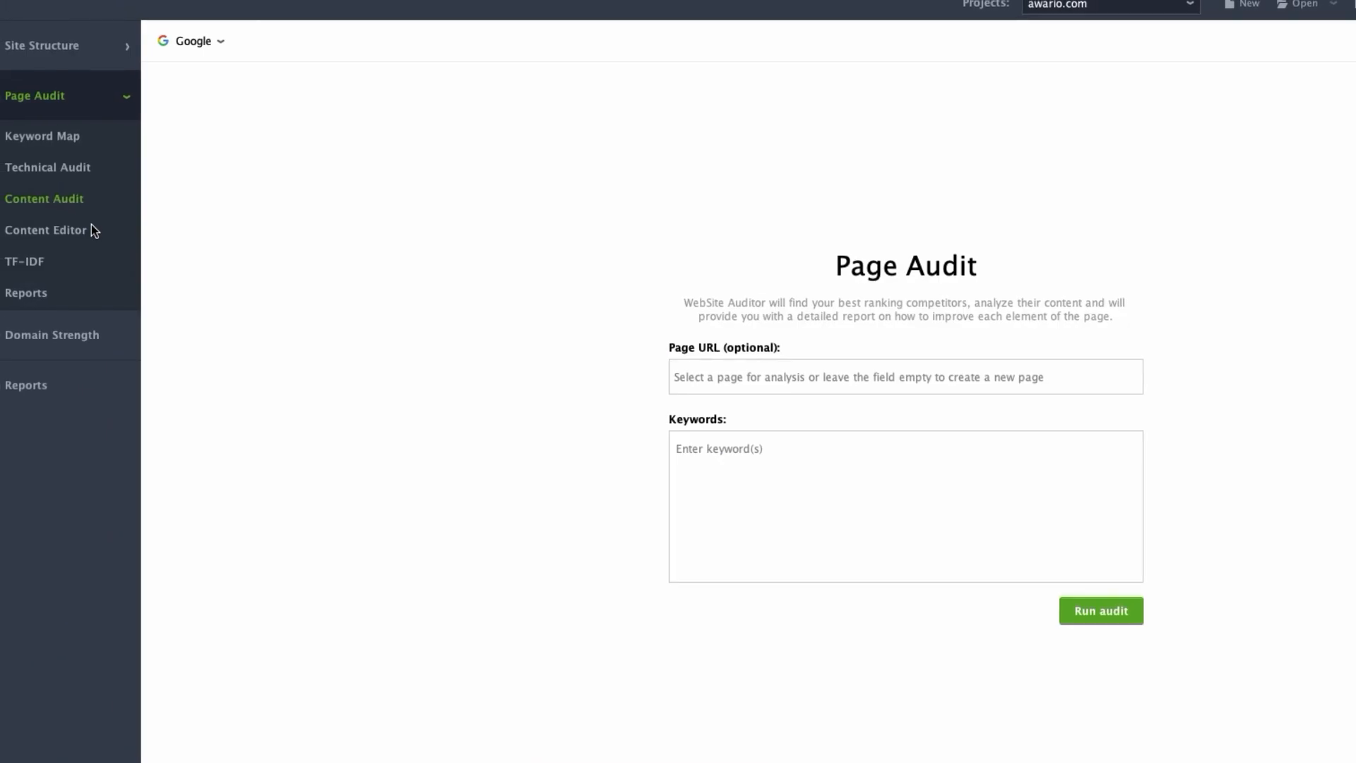
click(91, 157)
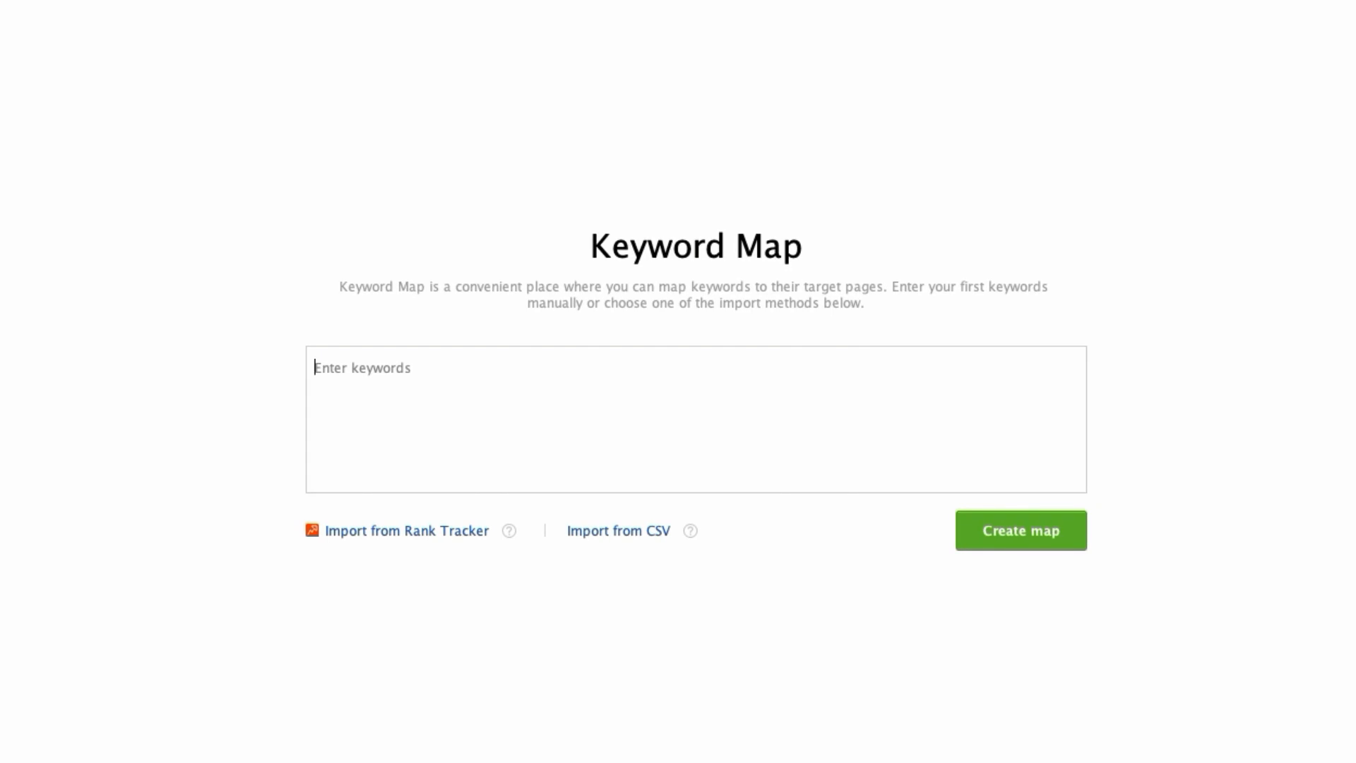
text(social listening)
key(Return)
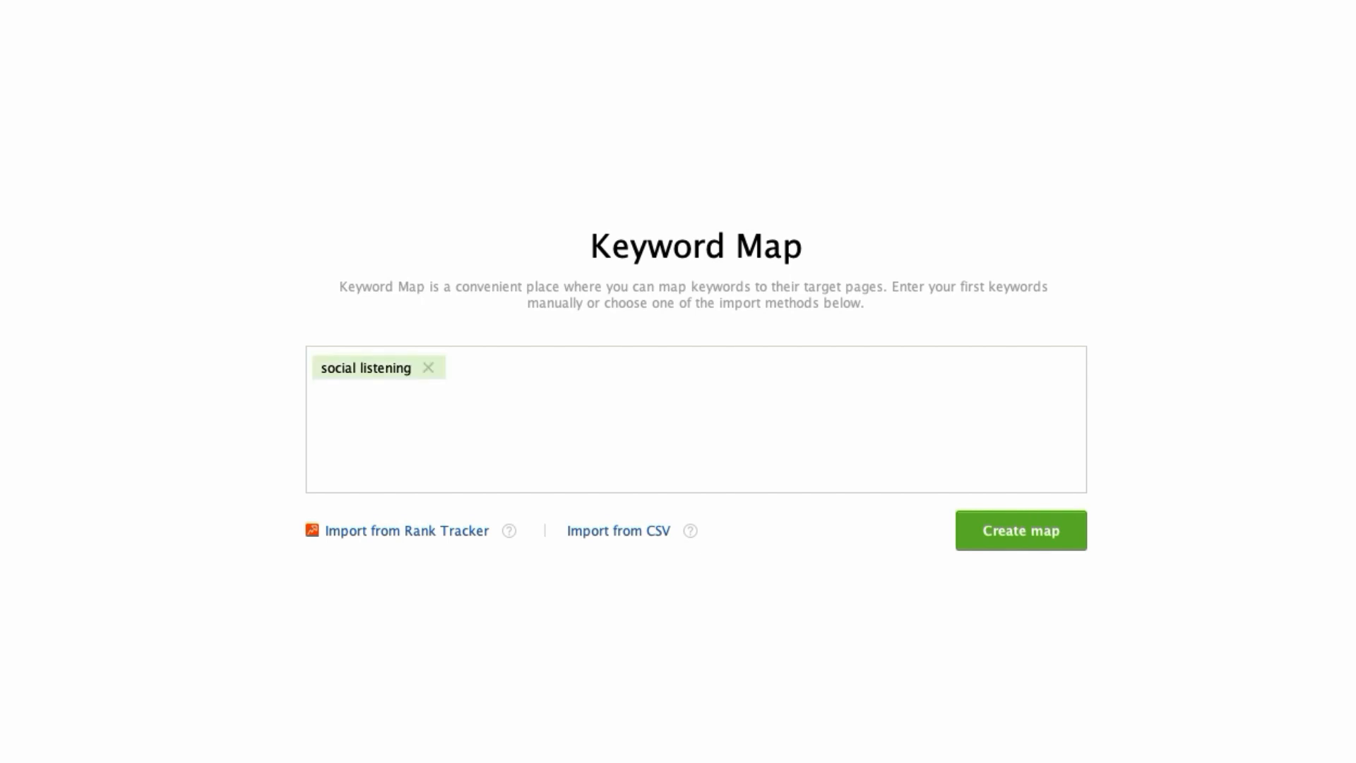
text(brand mentions)
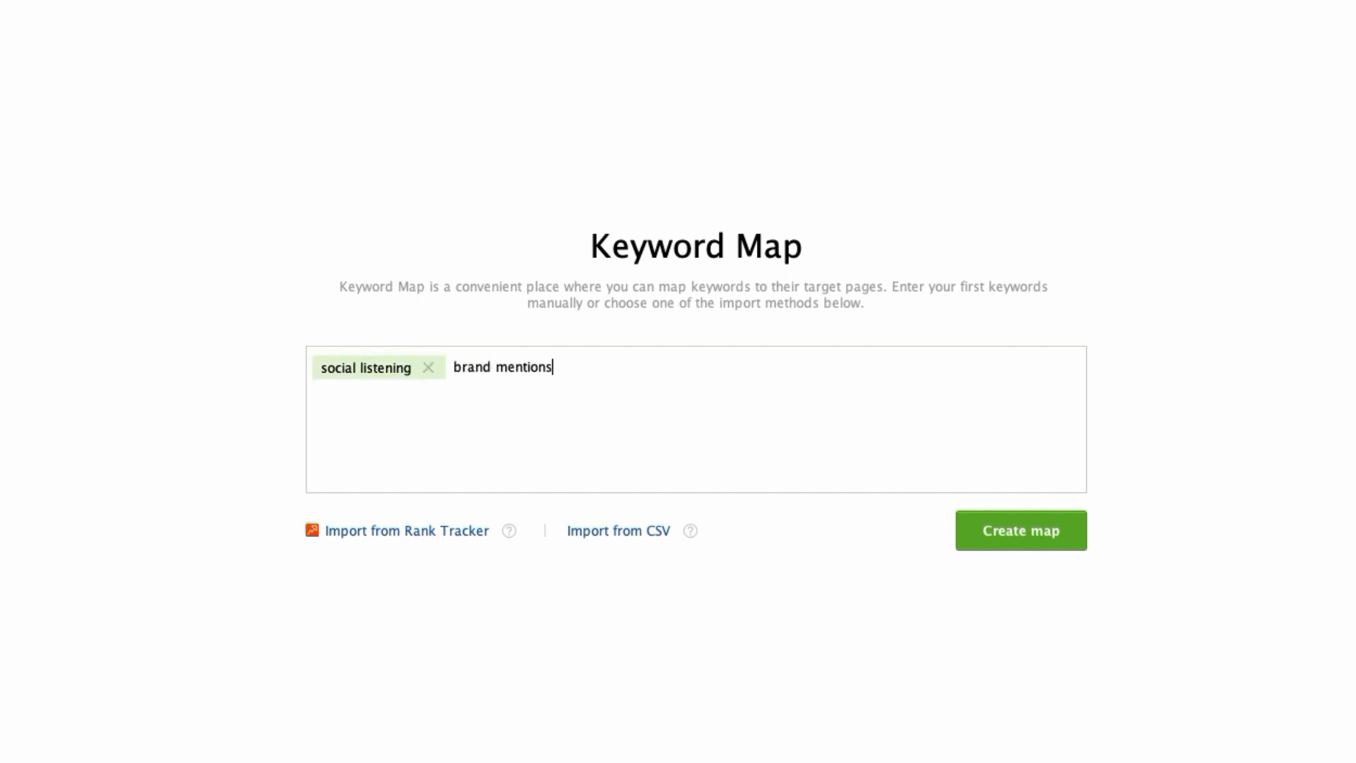
key(Return)
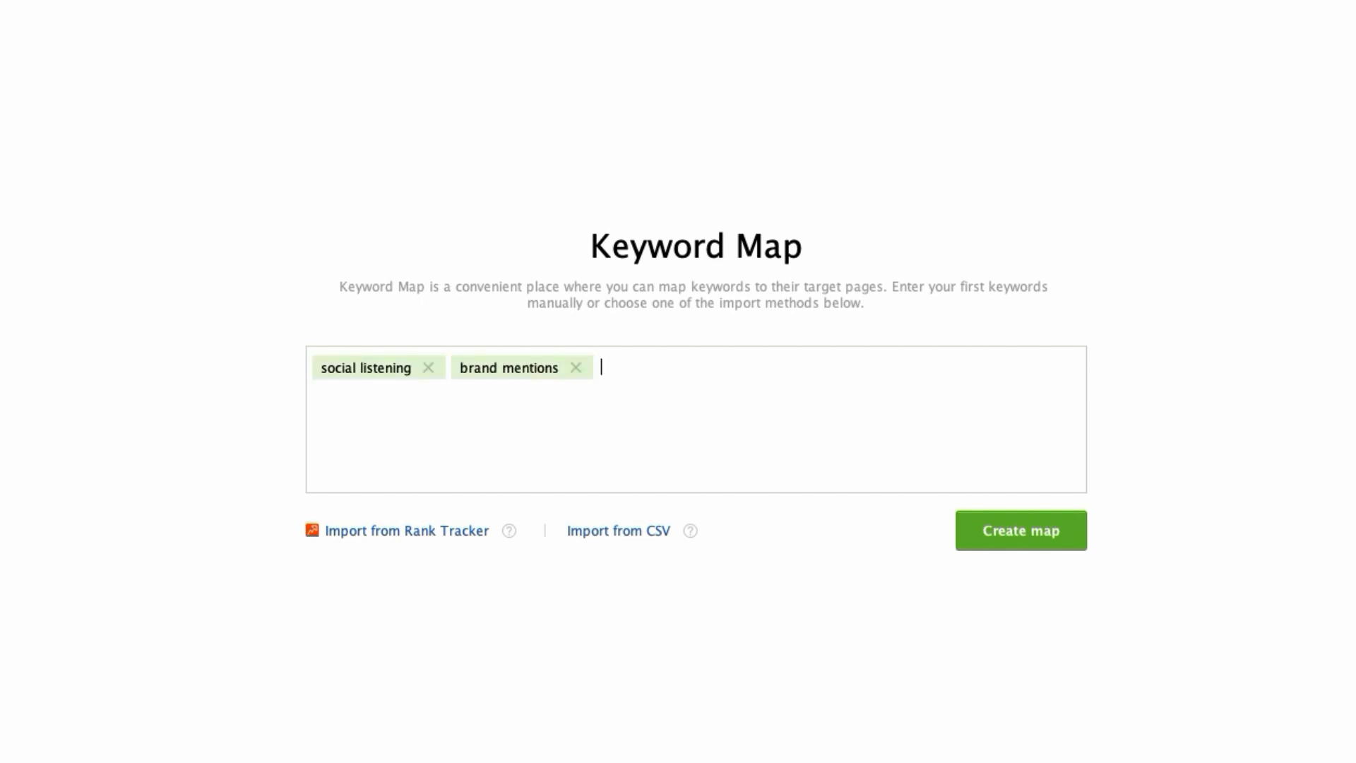
click(989, 539)
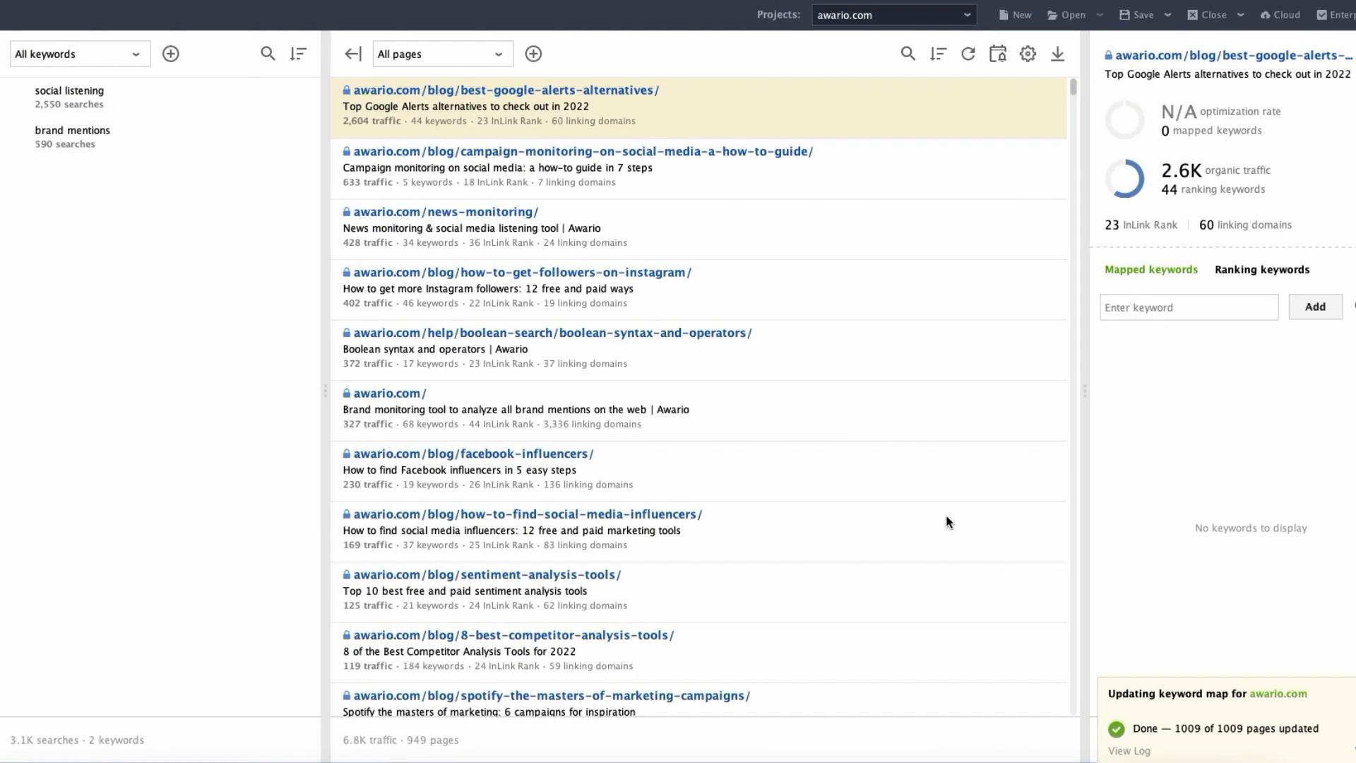
Go to the technical page audit and examine the options for its default search engine.
click(813, 371)
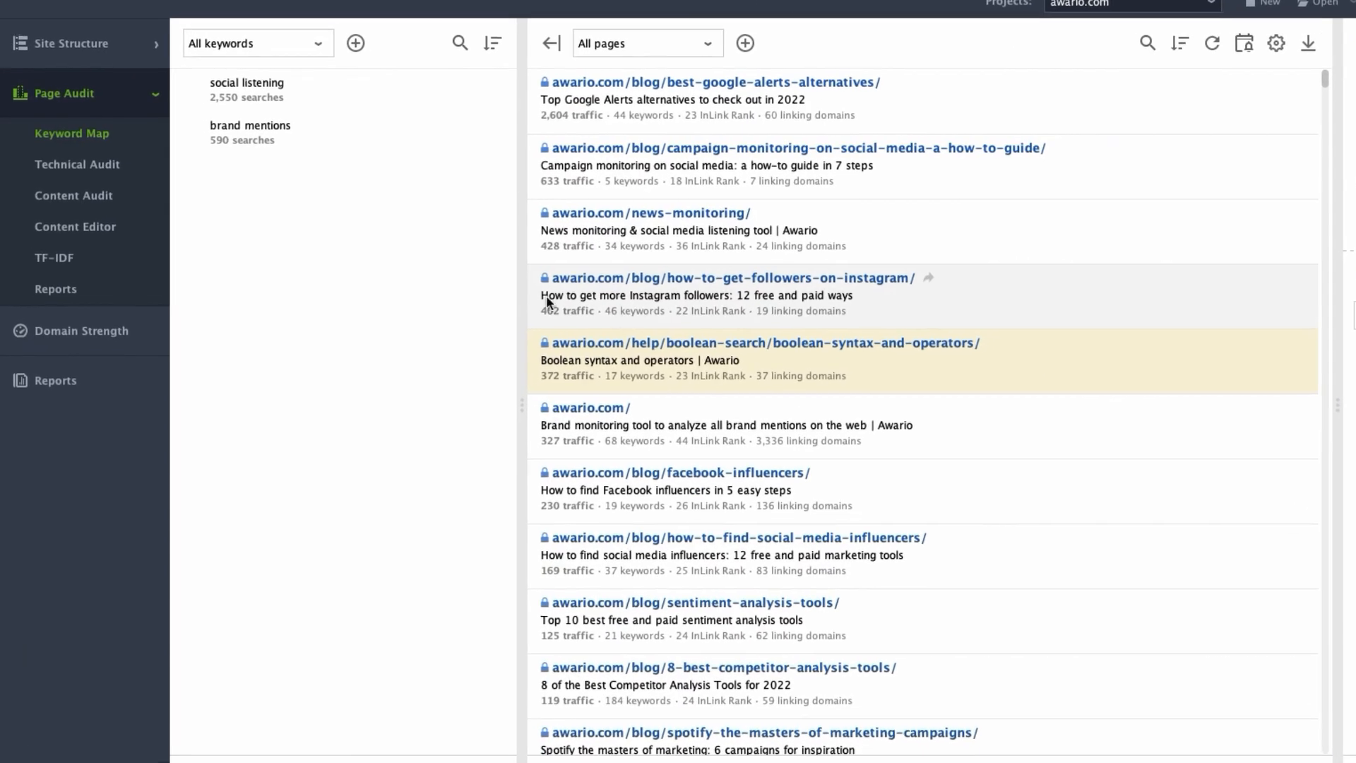
click(55, 178)
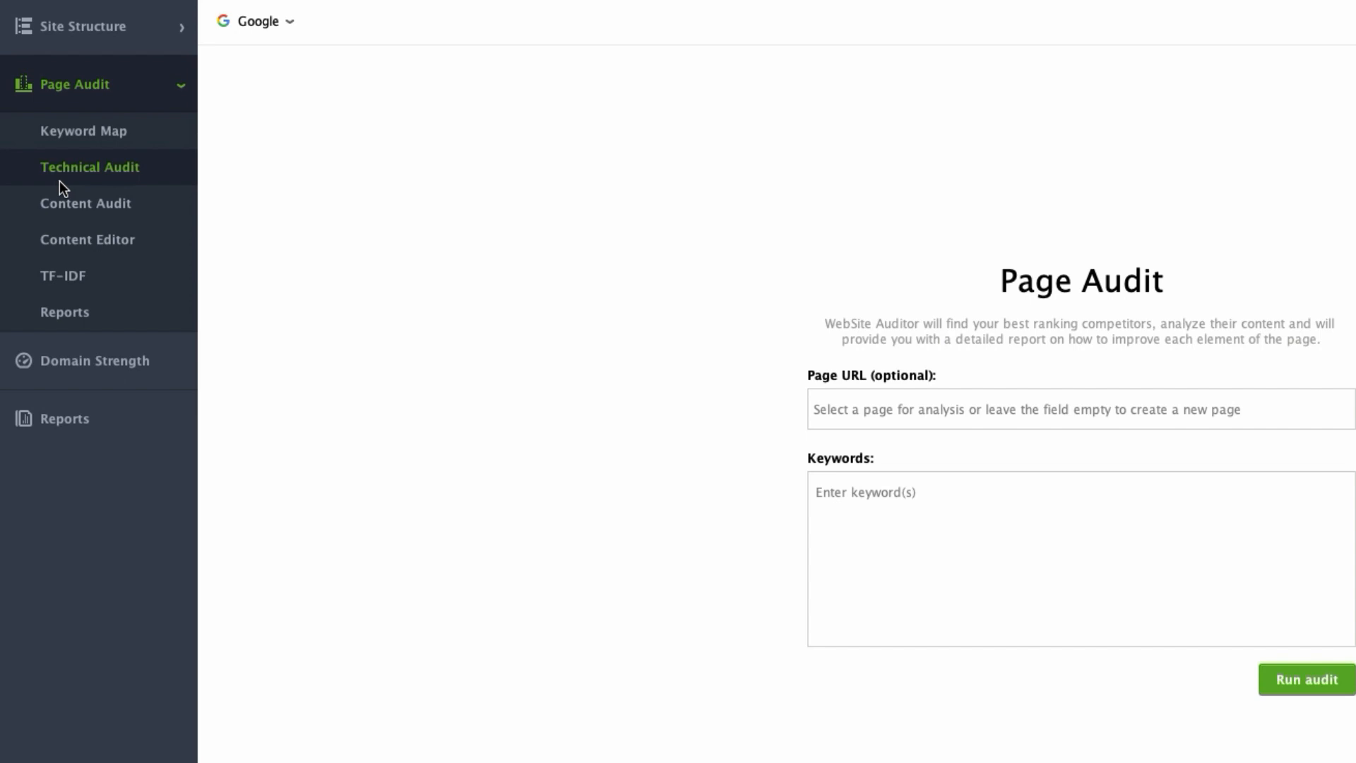
click(291, 21)
click(403, 77)
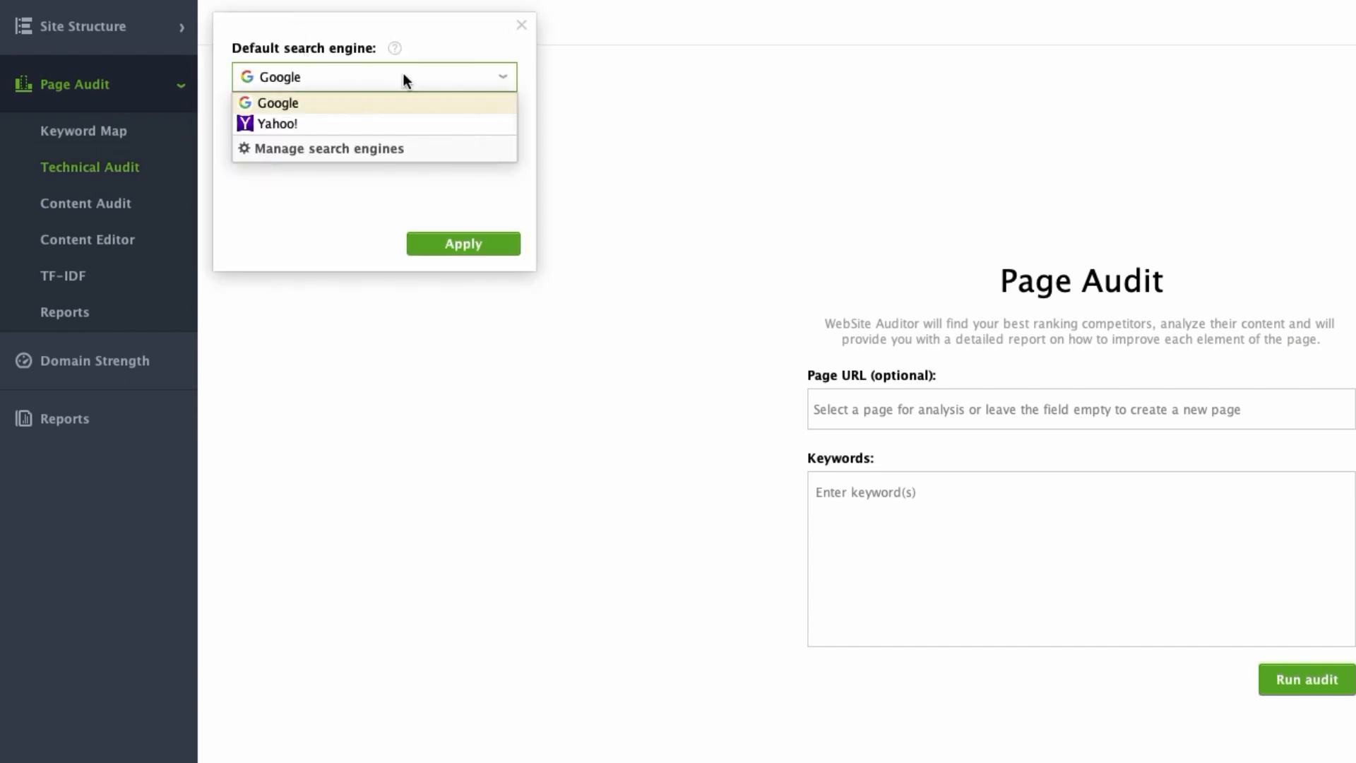
click(596, 128)
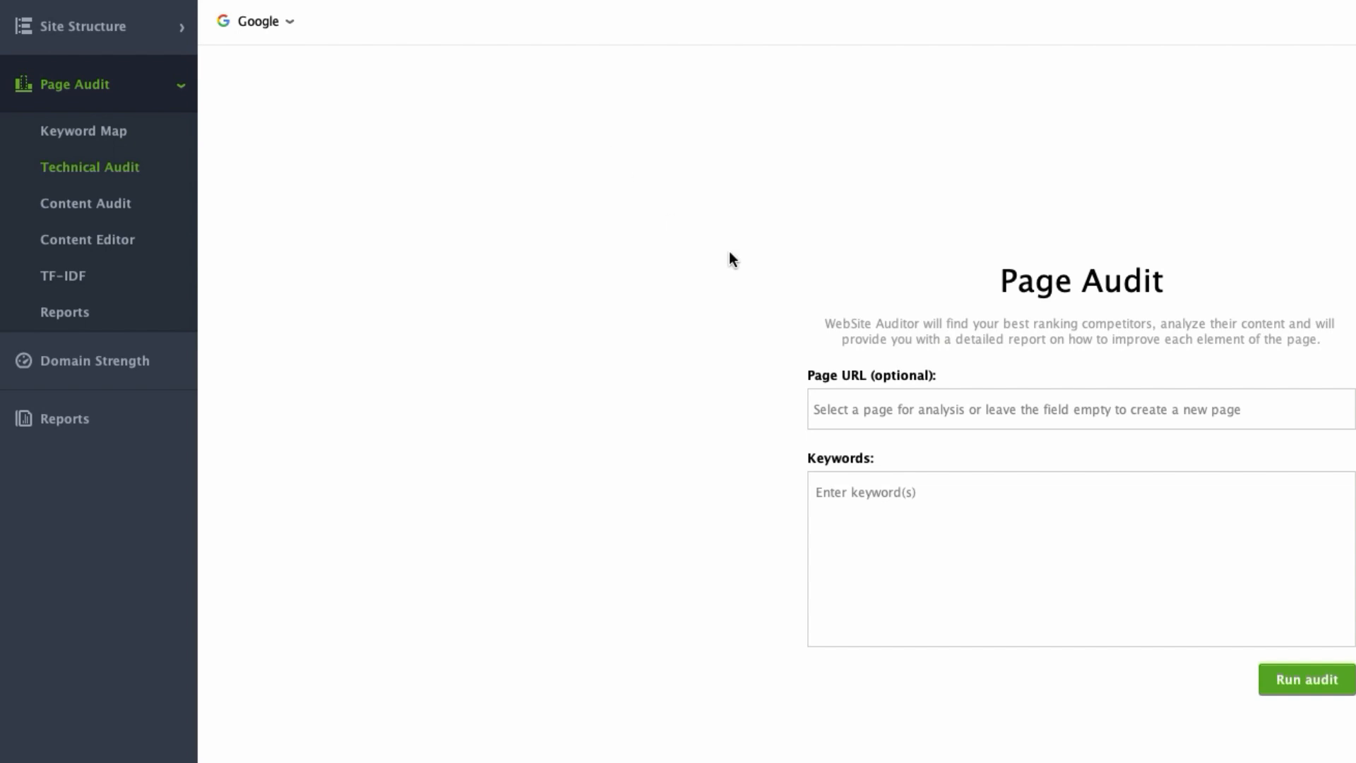
click(1008, 404)
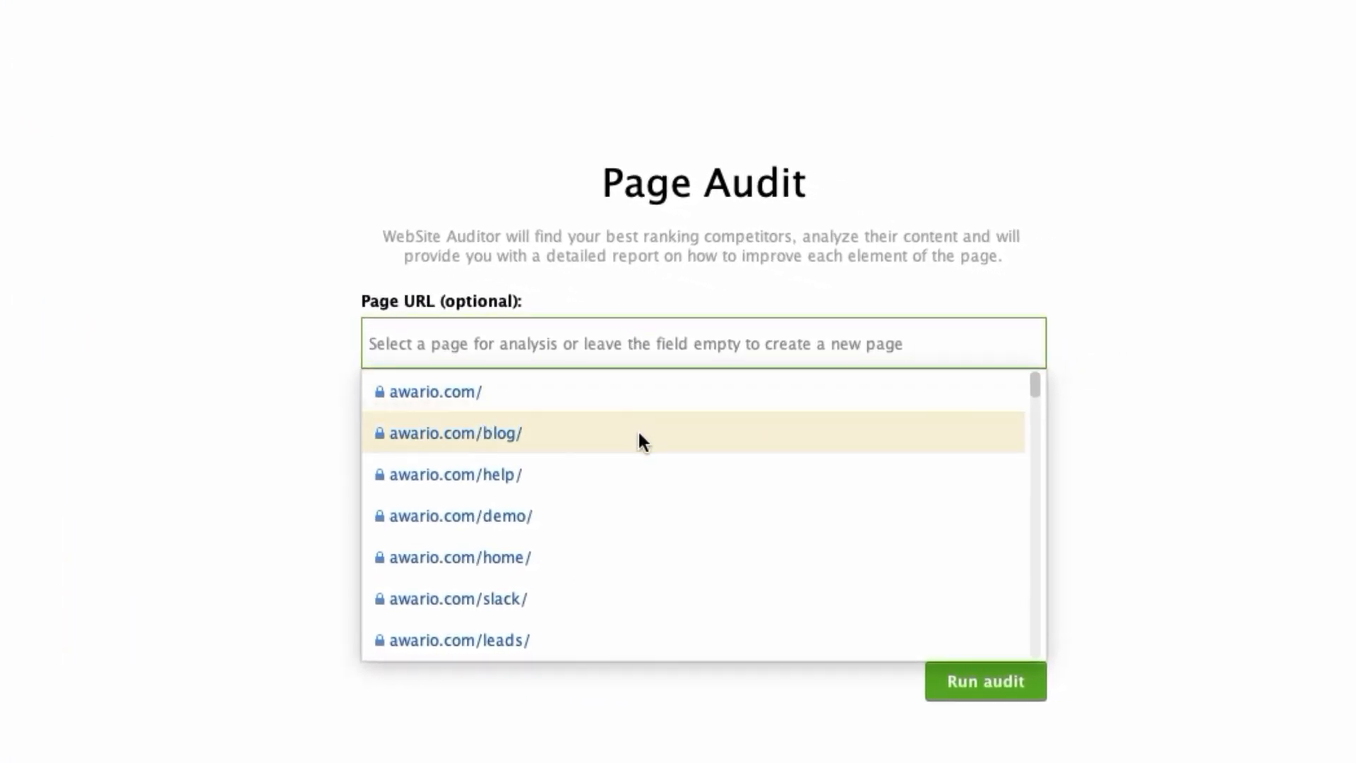
click(638, 434)
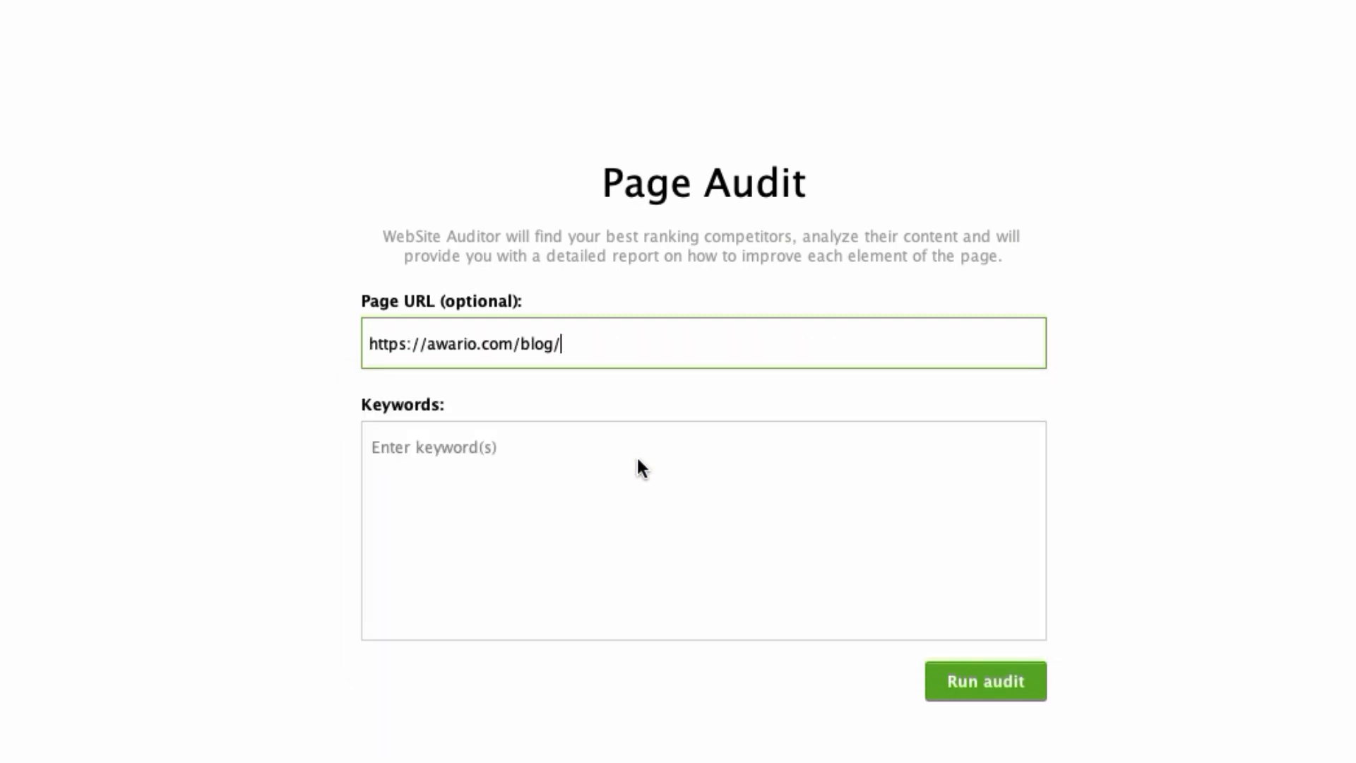
click(630, 458)
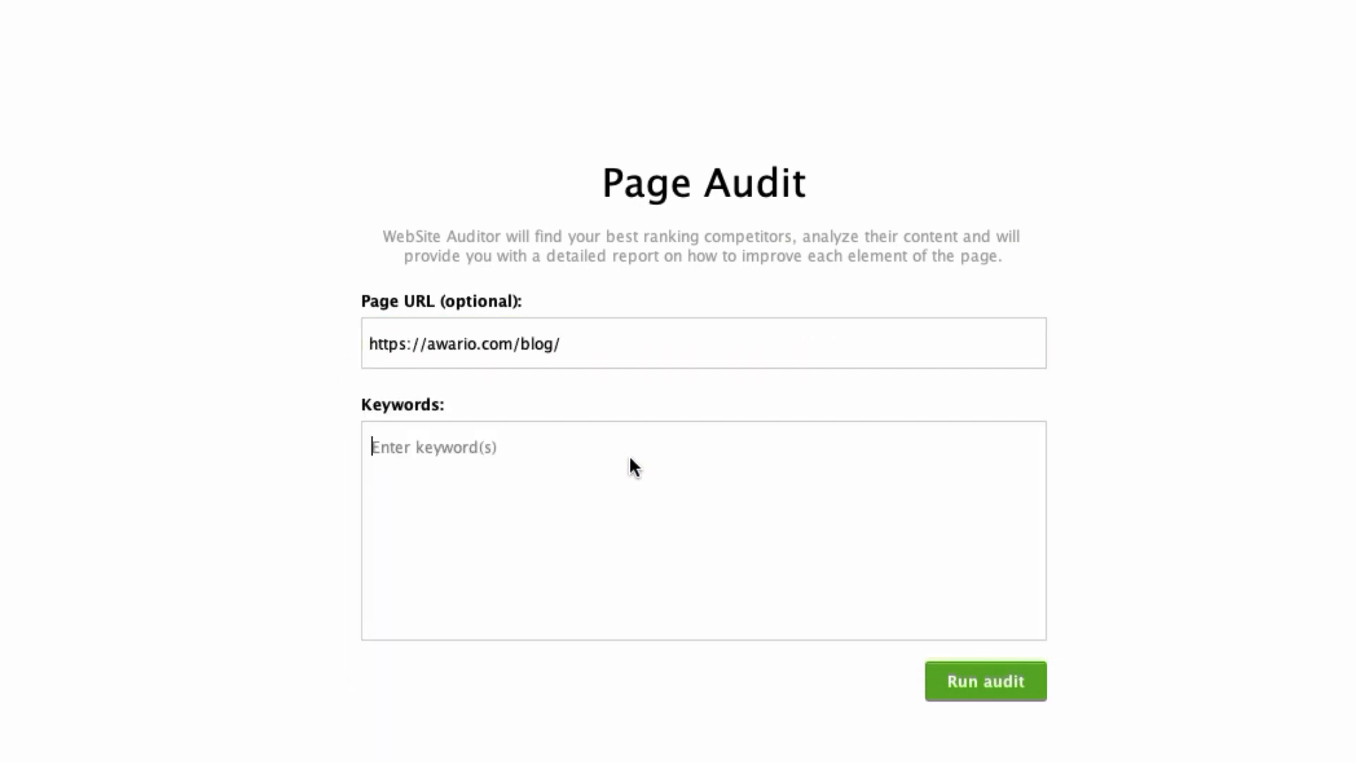
text(social)
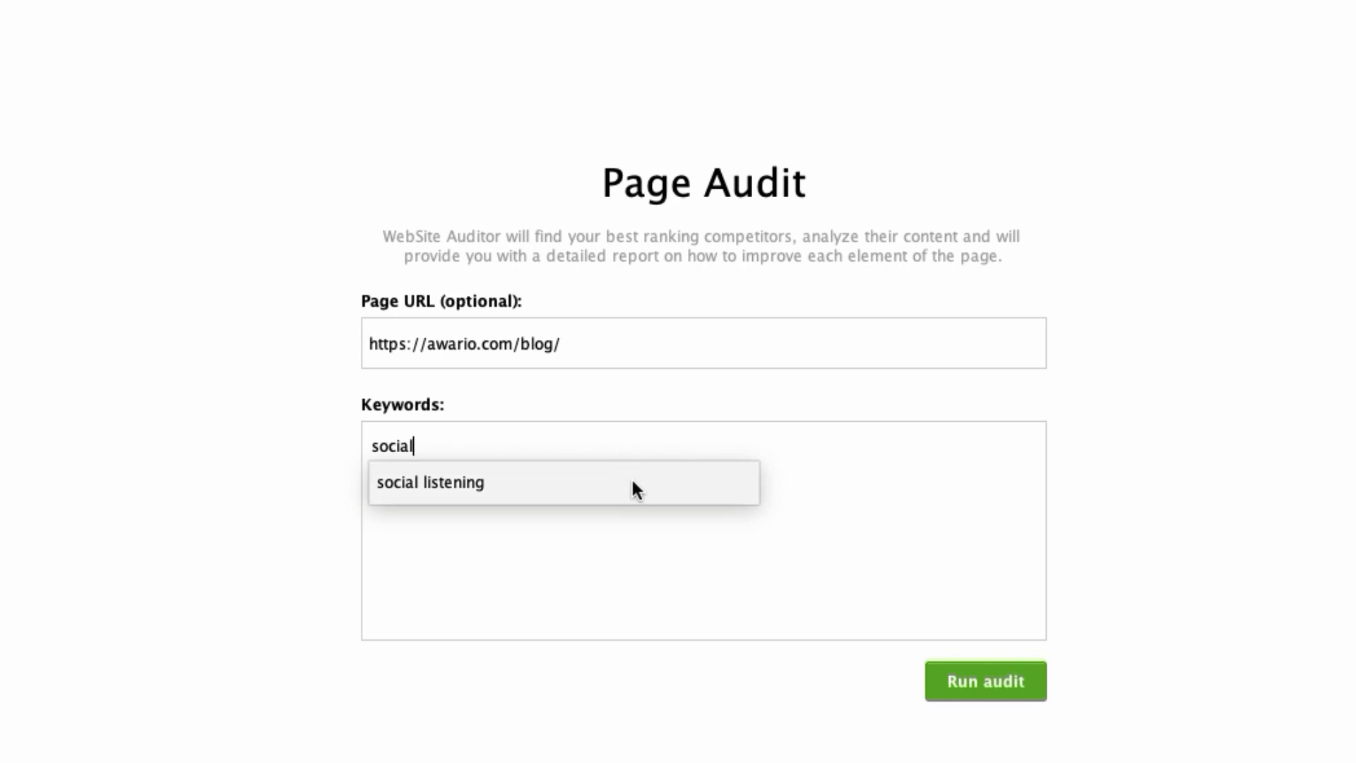
click(631, 480)
text(bran)
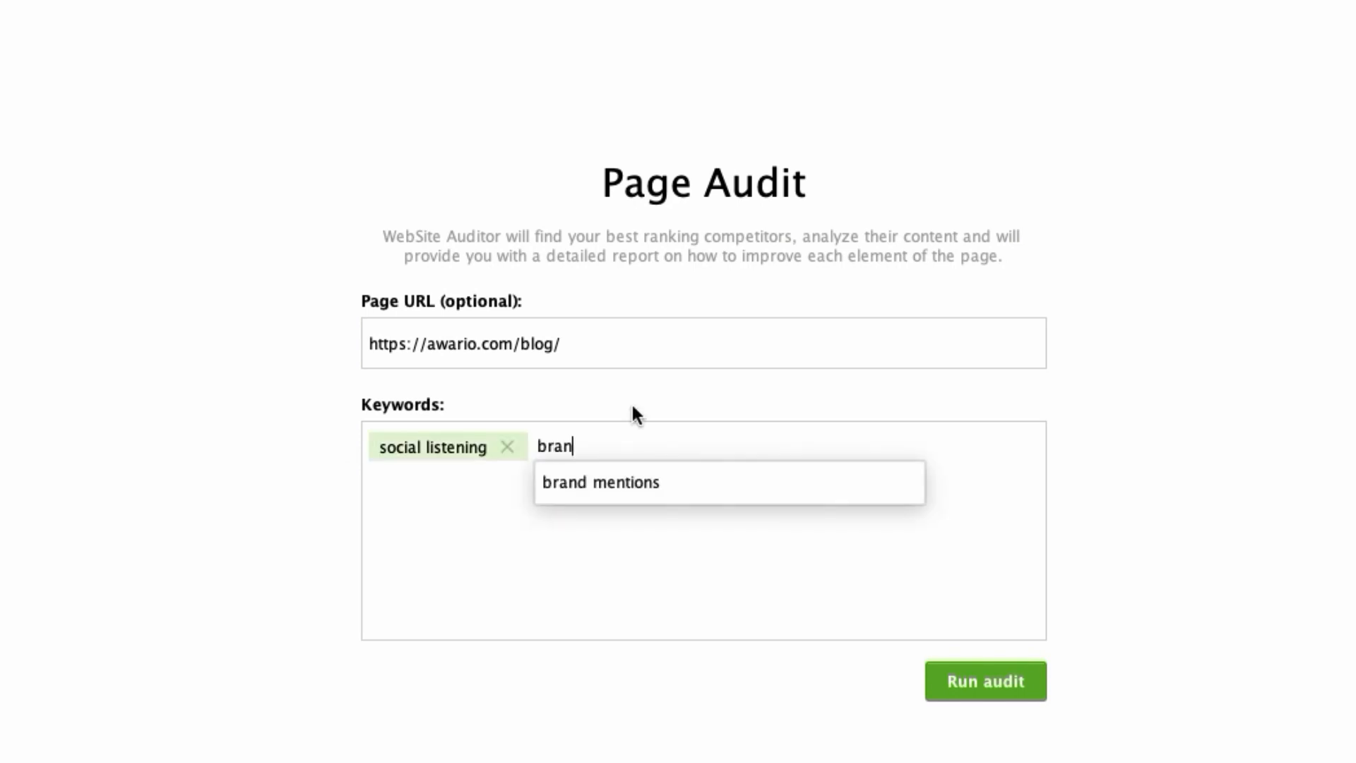
click(653, 480)
click(996, 697)
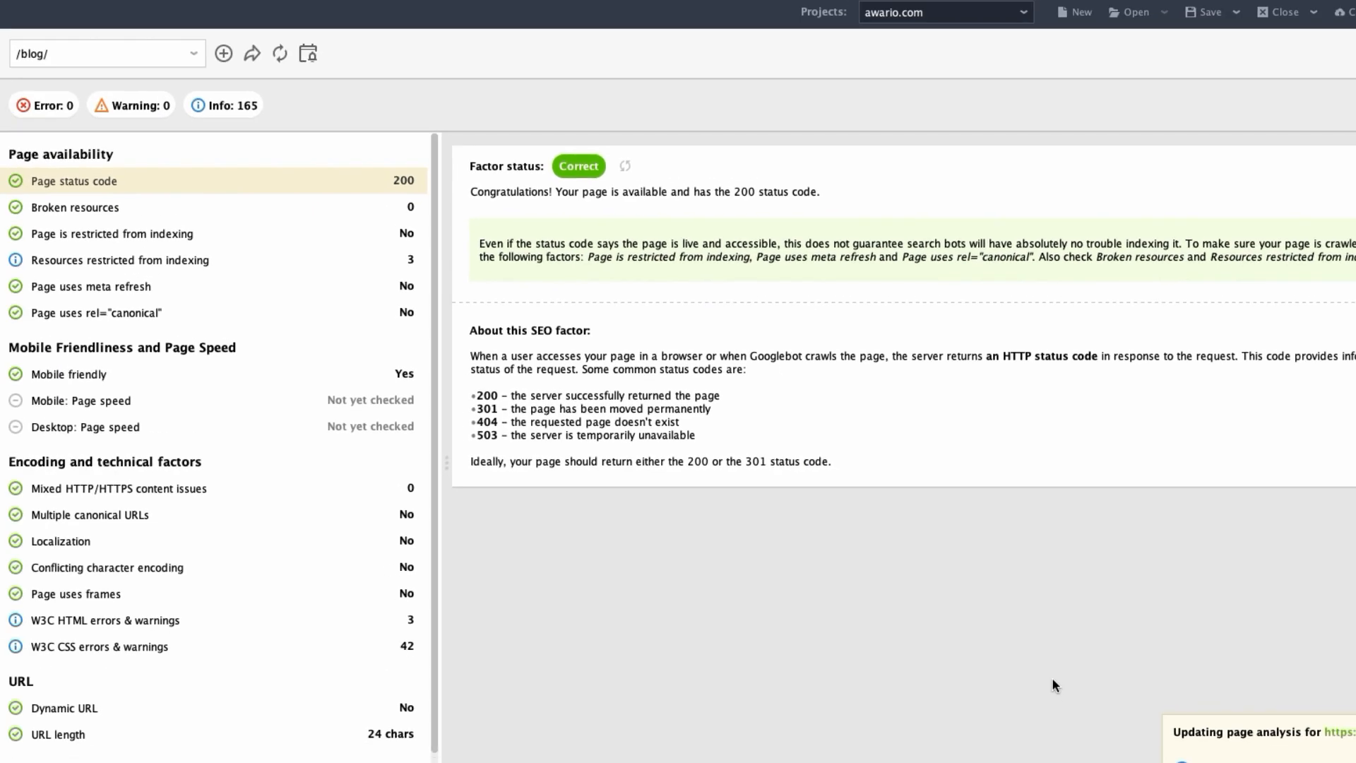
click(223, 53)
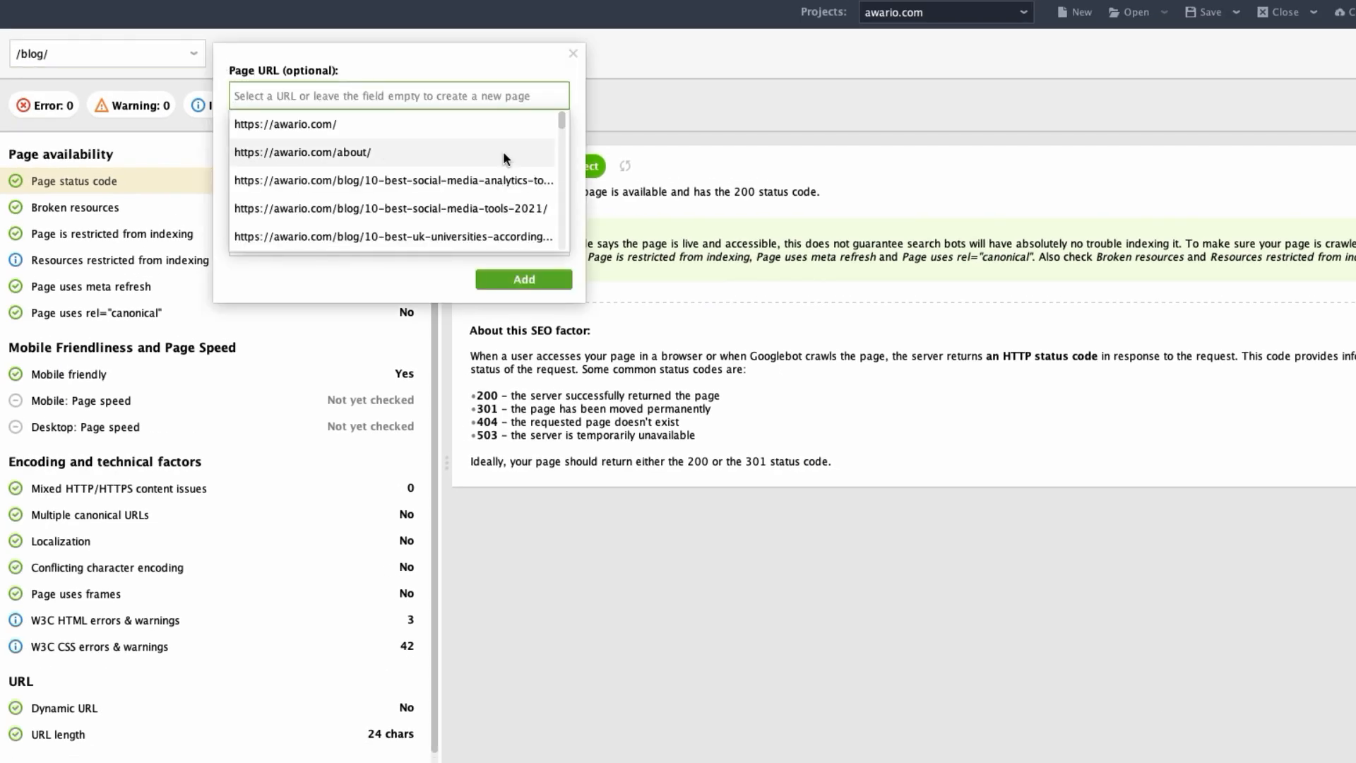
click(502, 179)
click(434, 147)
text(social )
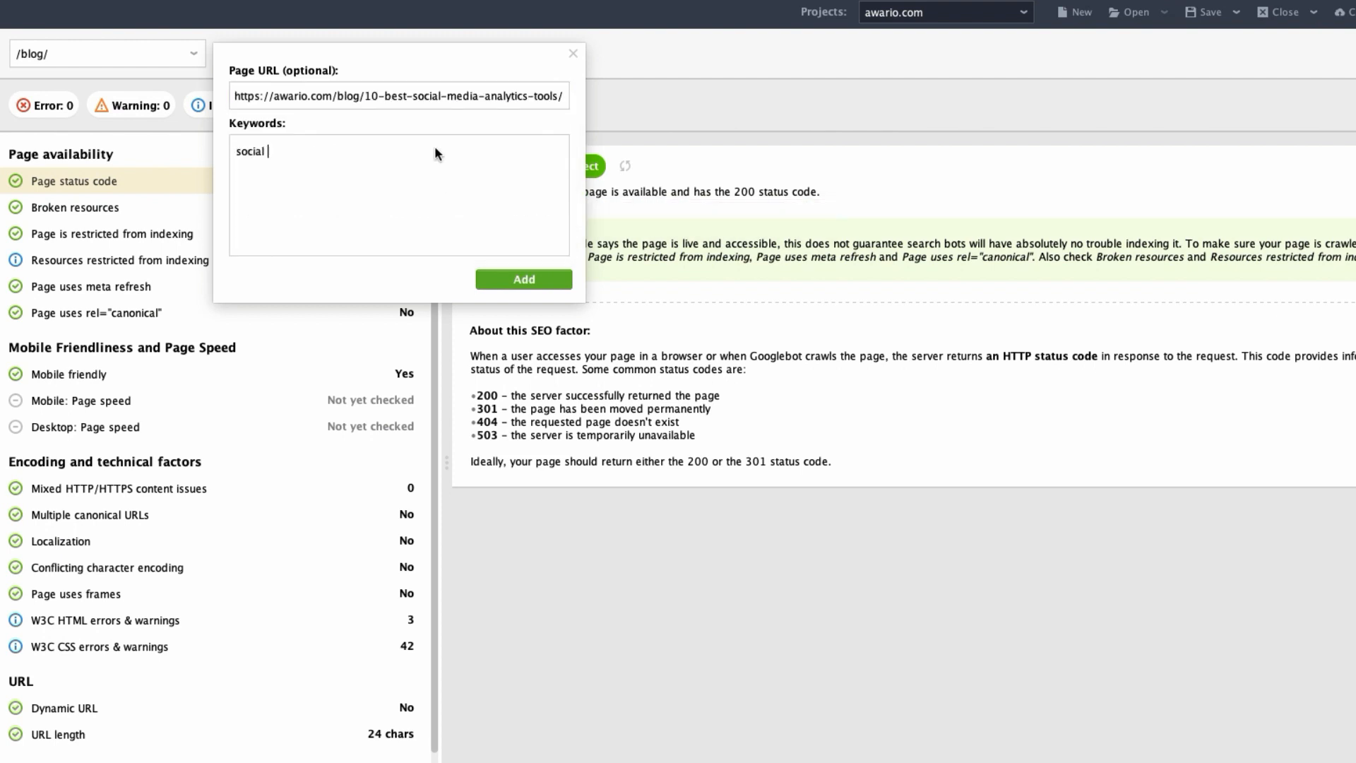
text(media analytics tools)
key(Return)
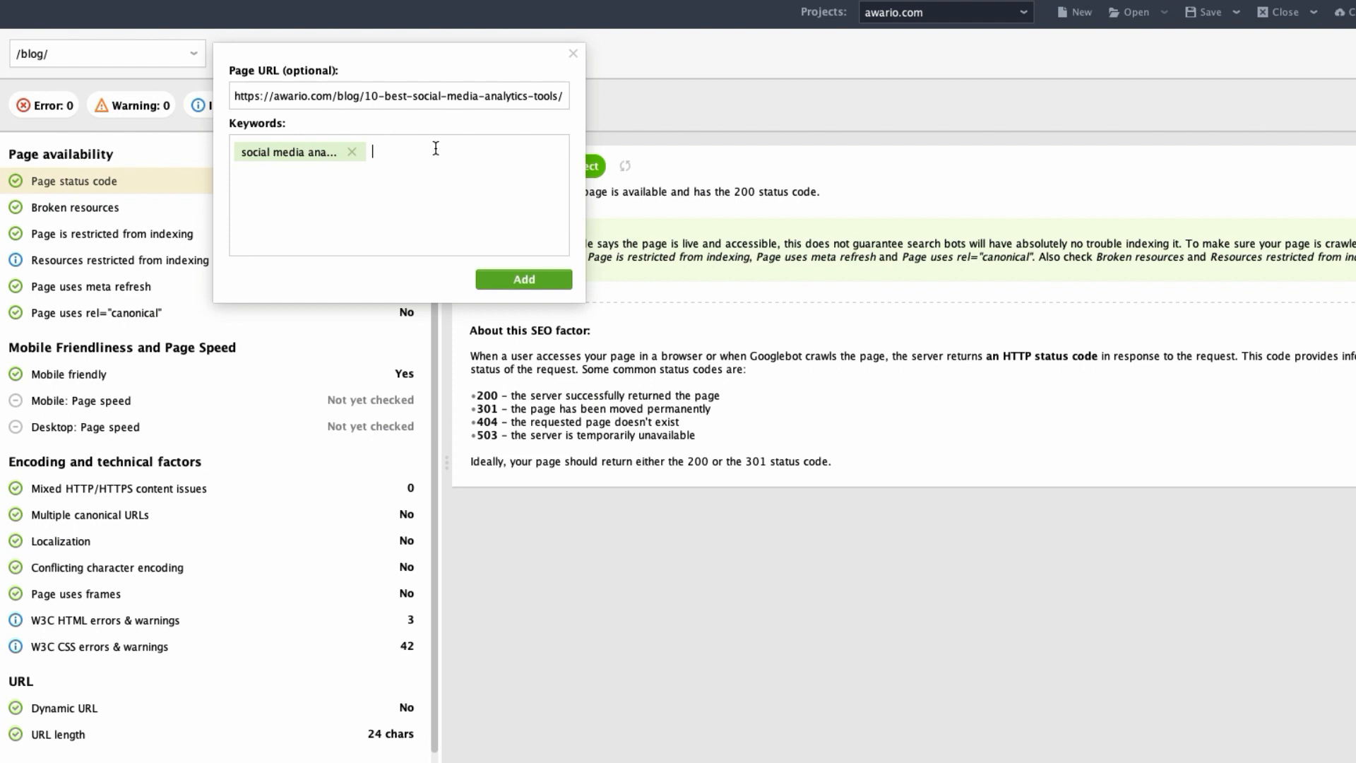
text(social listening)
key(Return)
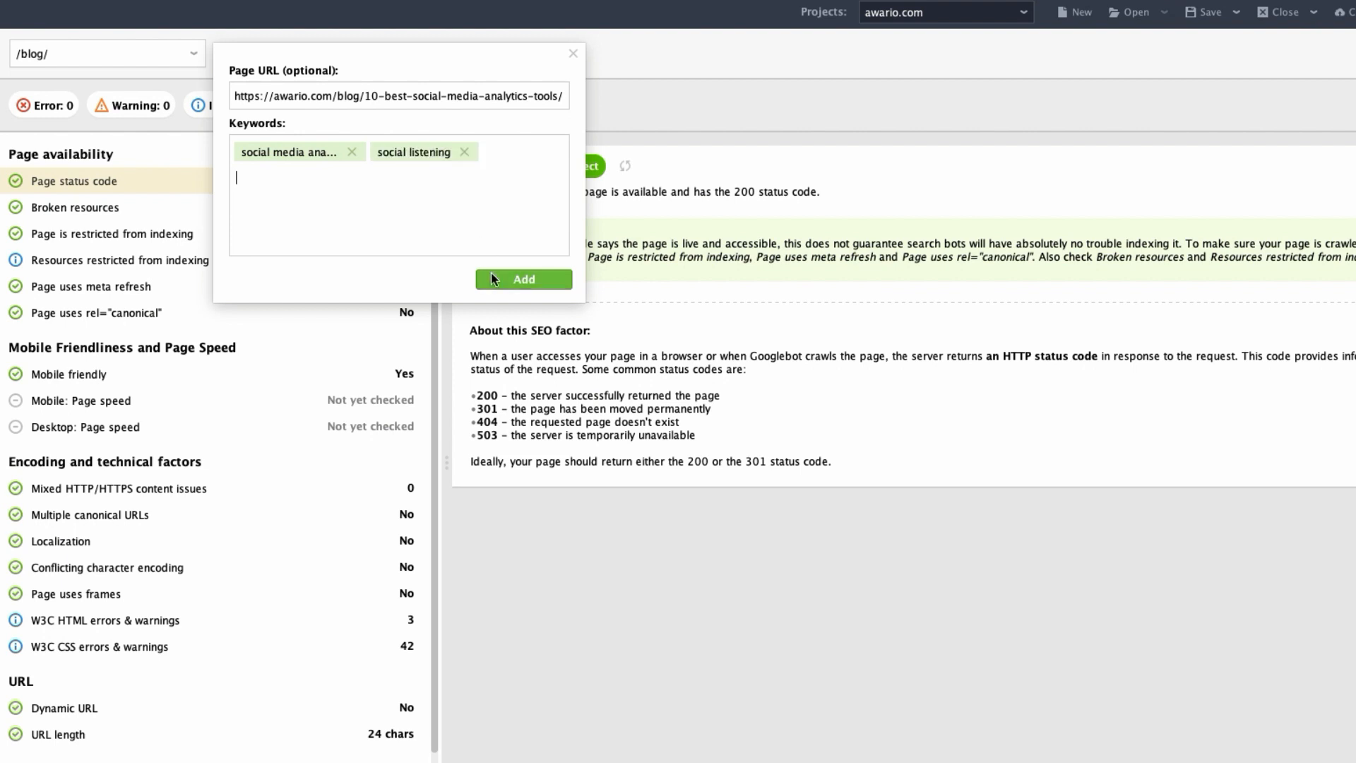
click(492, 277)
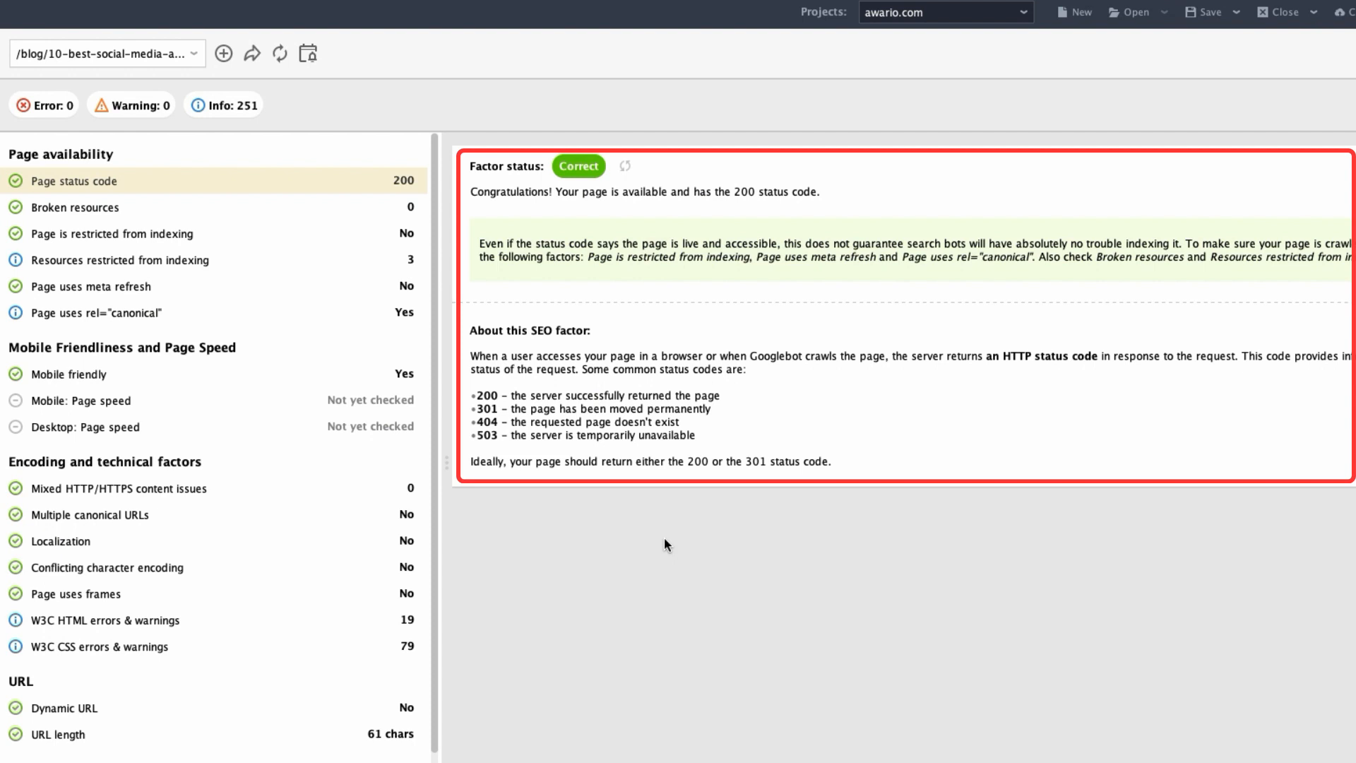
Examine the page's broken resources, indexing restriction, mobile friendliness, mixed content, multiple canonical URLs and localization factors.
click(57, 213)
click(65, 232)
click(80, 373)
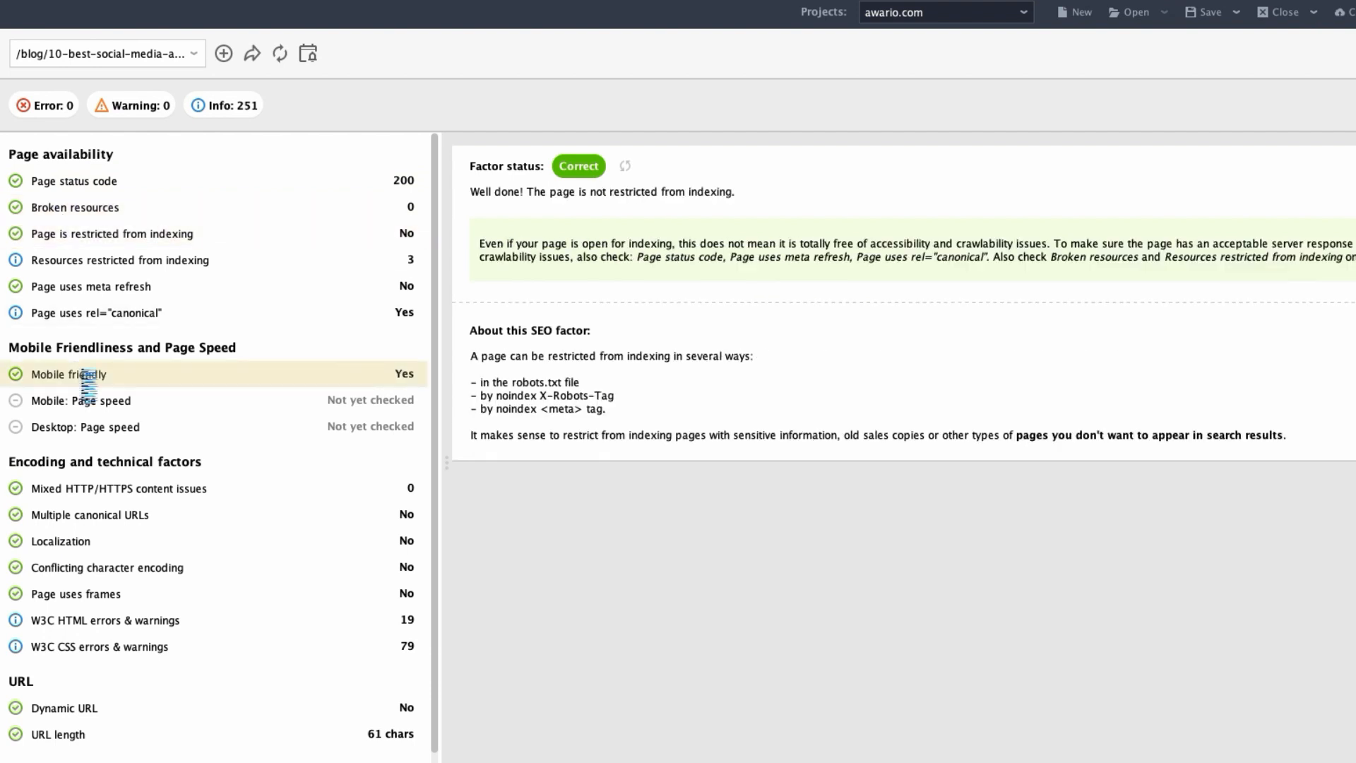
click(96, 487)
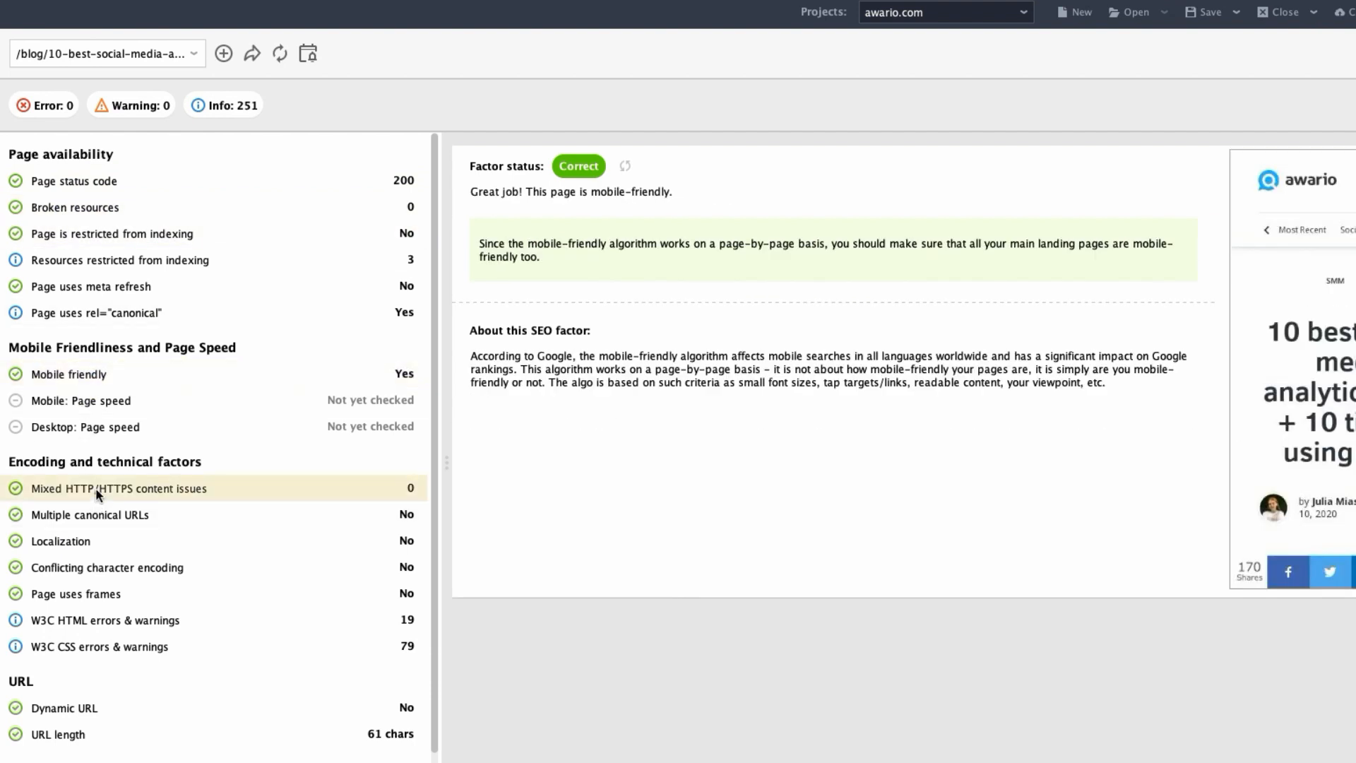
click(107, 518)
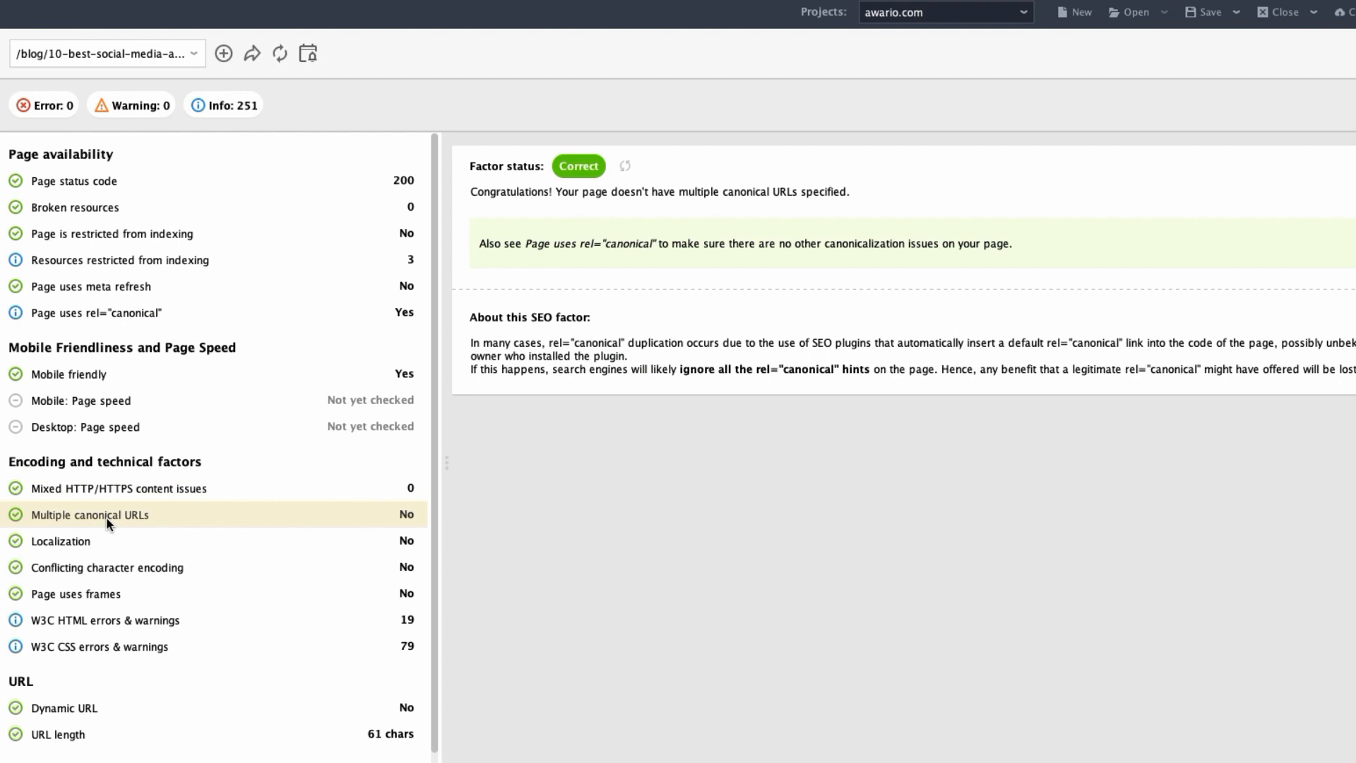
click(113, 542)
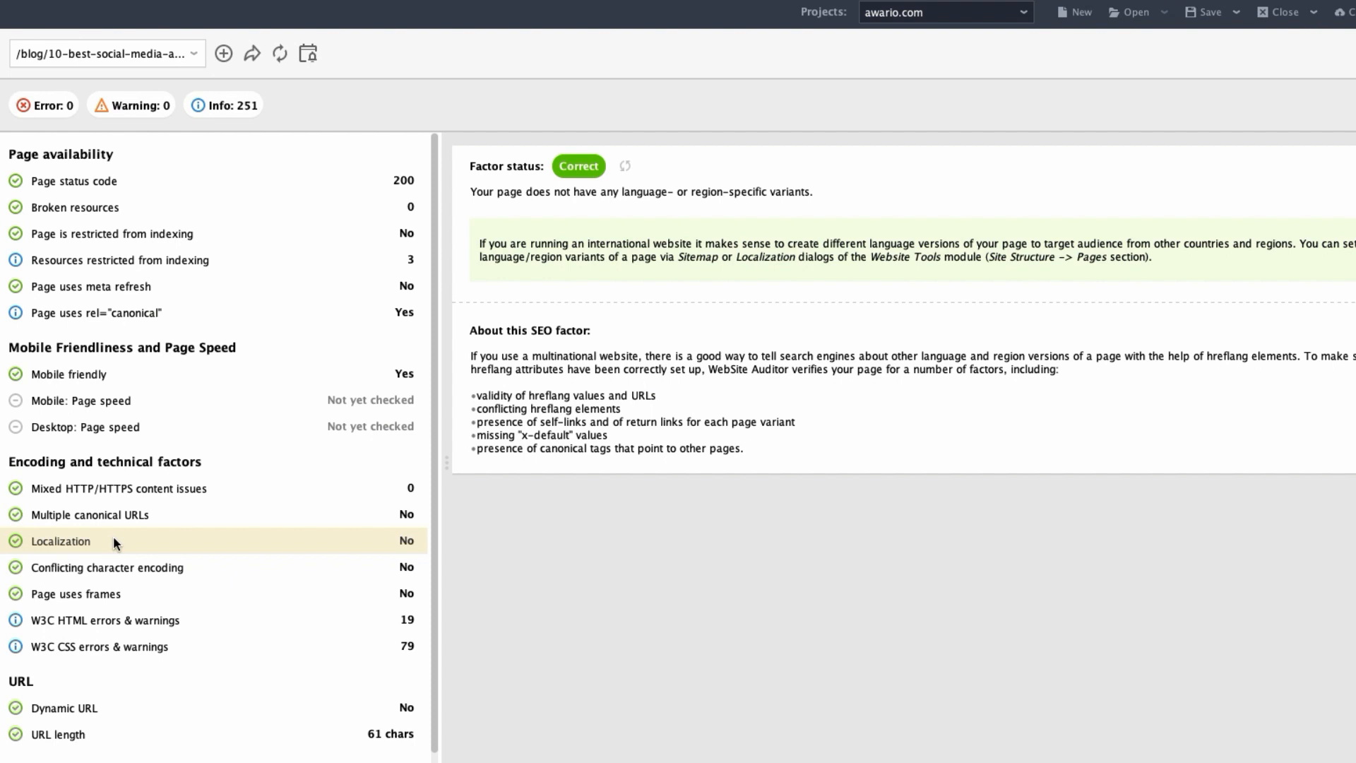
Check which factors can be rechecked for the page and review its content audit.
click(282, 56)
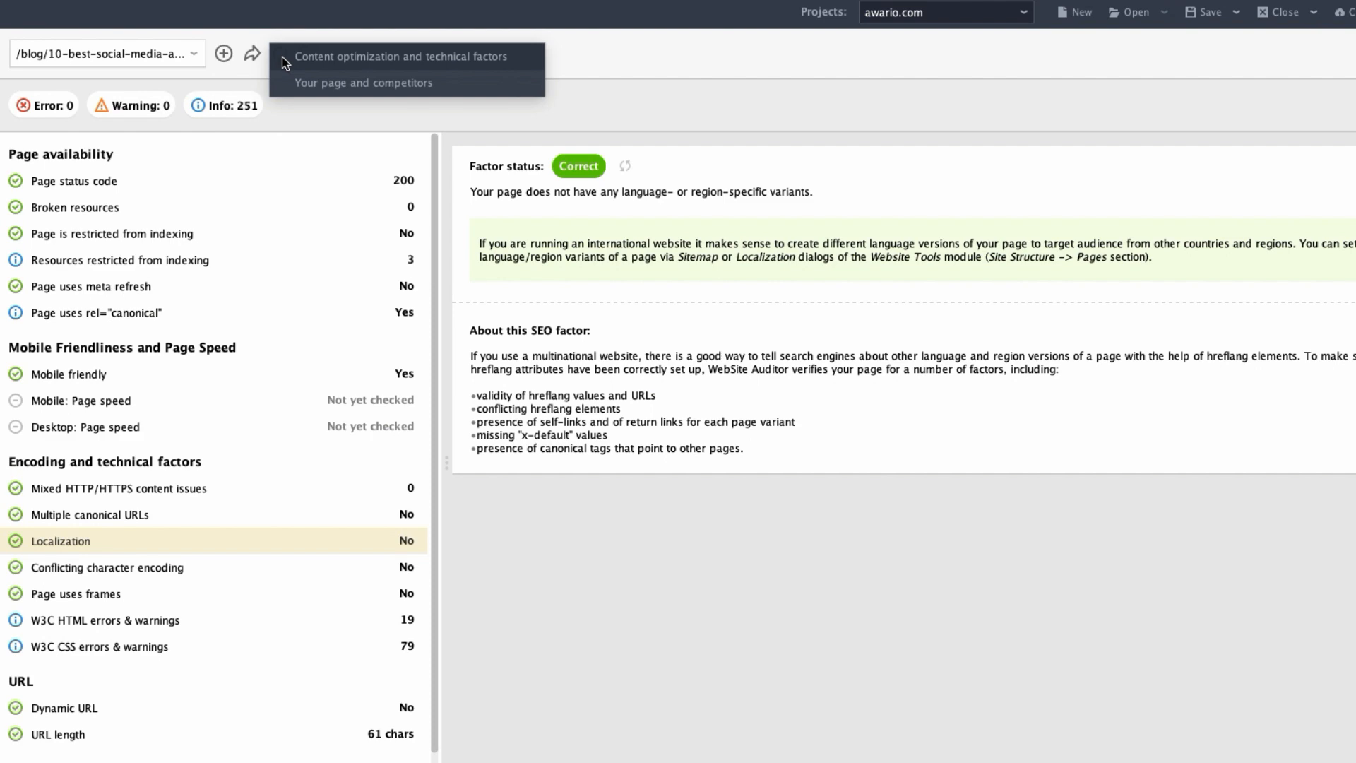
click(291, 110)
click(77, 201)
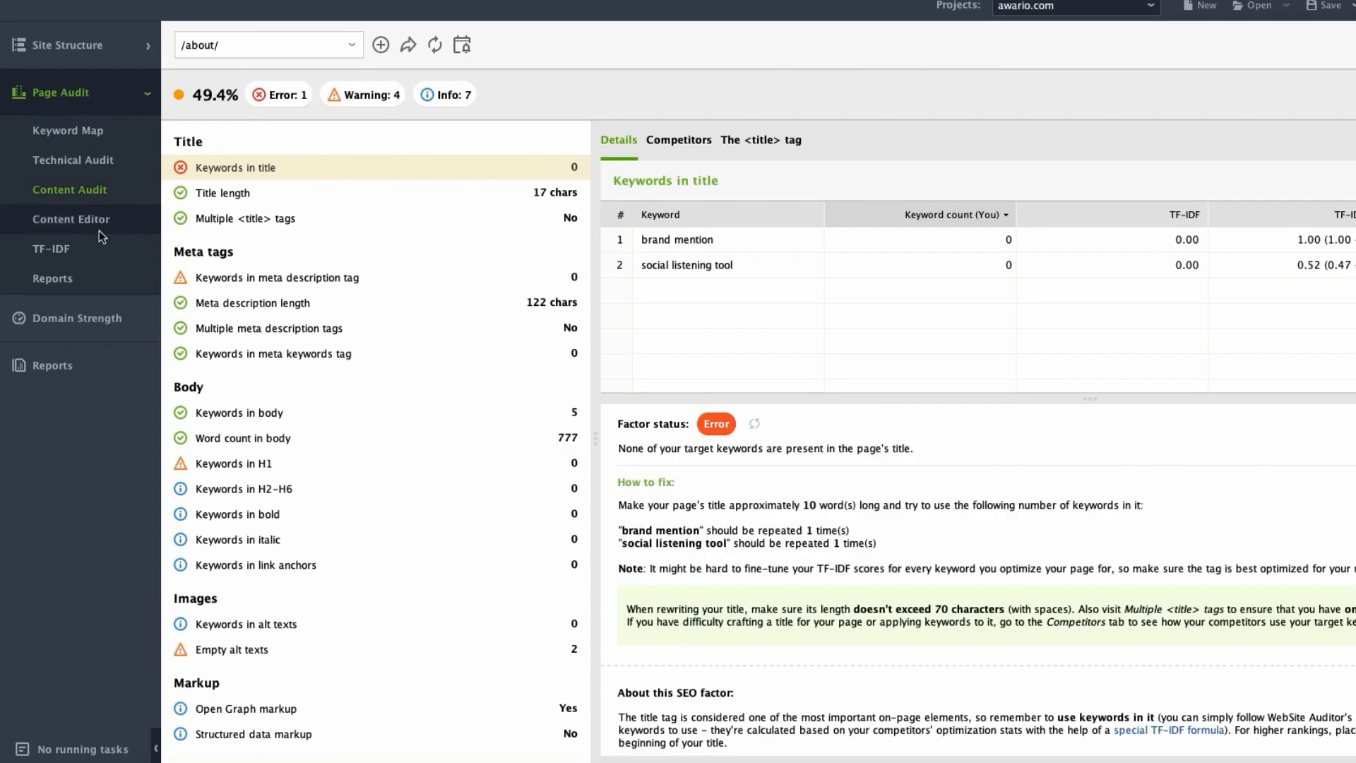
click(99, 230)
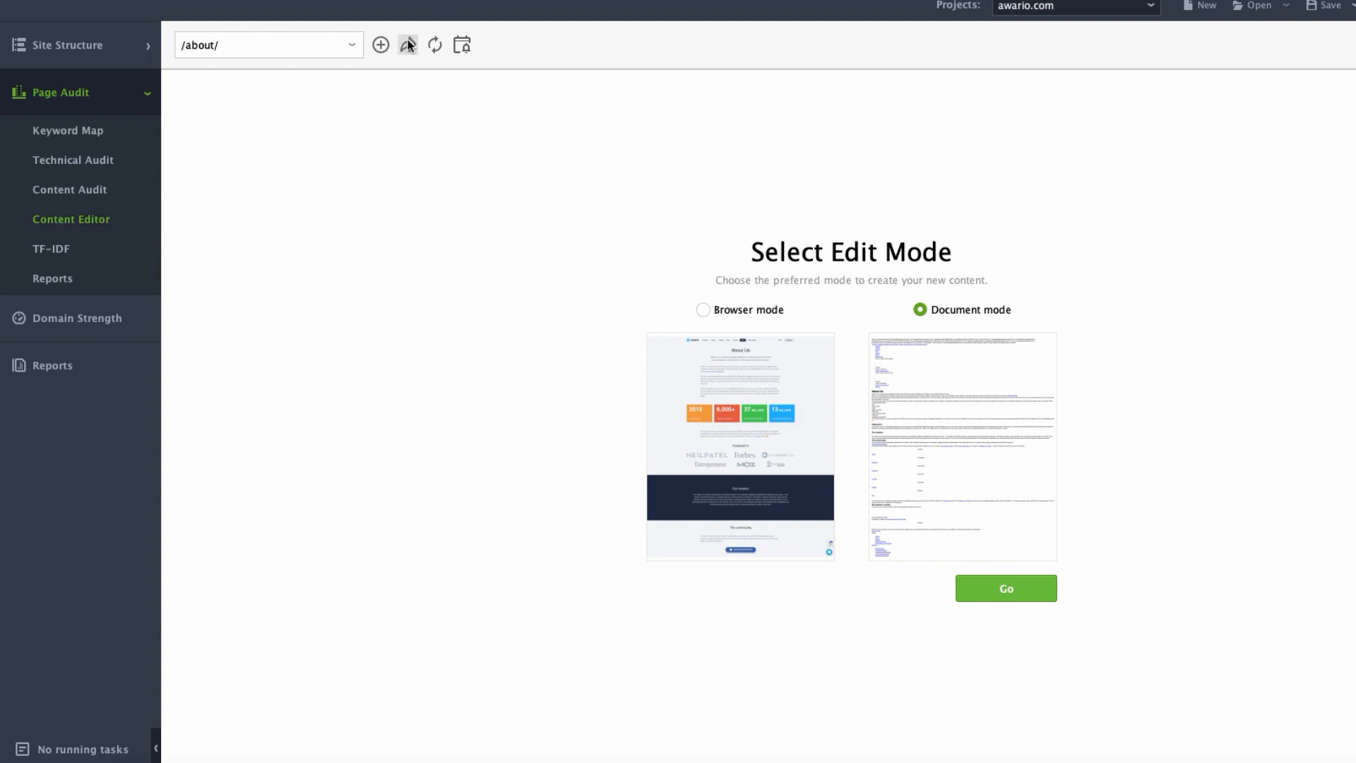
click(381, 45)
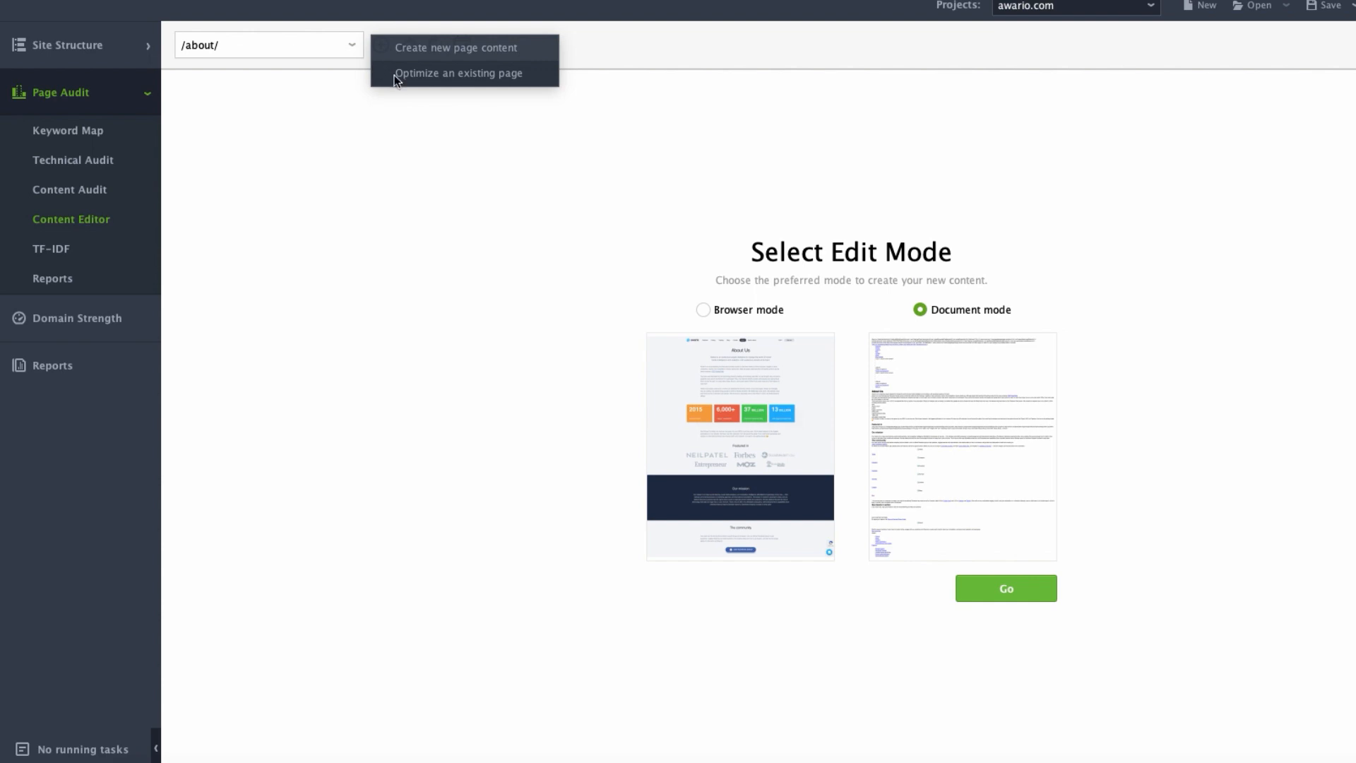
click(399, 78)
click(447, 81)
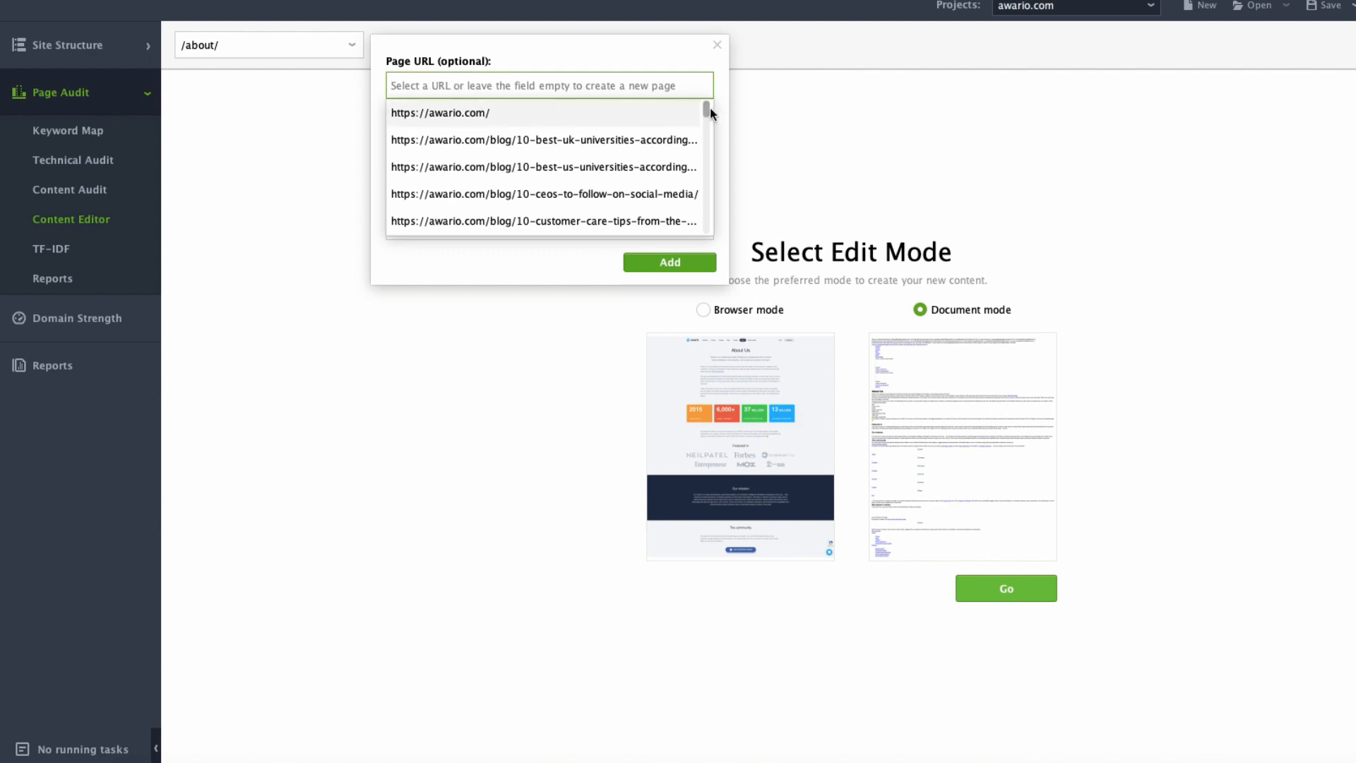
drag(709, 113, 708, 127)
drag(706, 116, 706, 106)
click(641, 113)
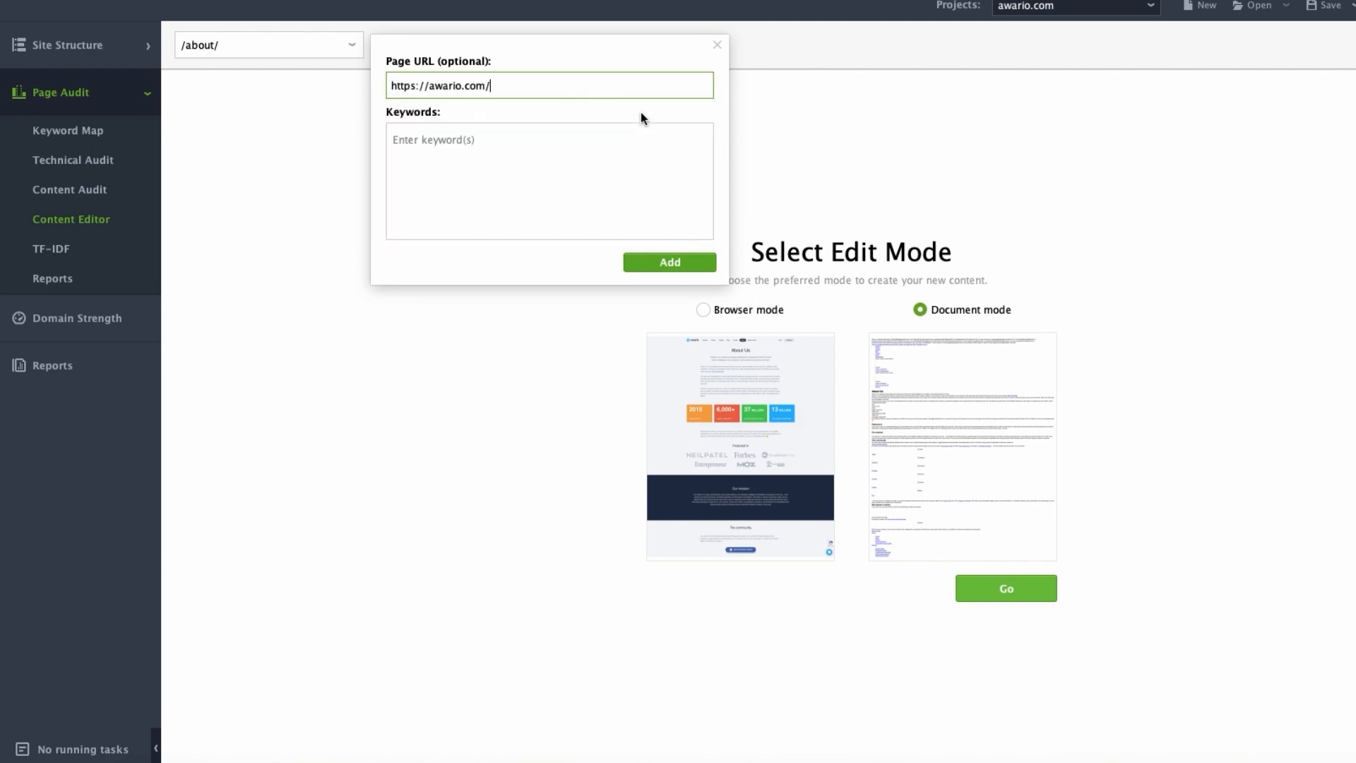
Enter the target keywords "social listening tool" and "brand mentions" for the homepage and add it to the Content Editor.
click(600, 146)
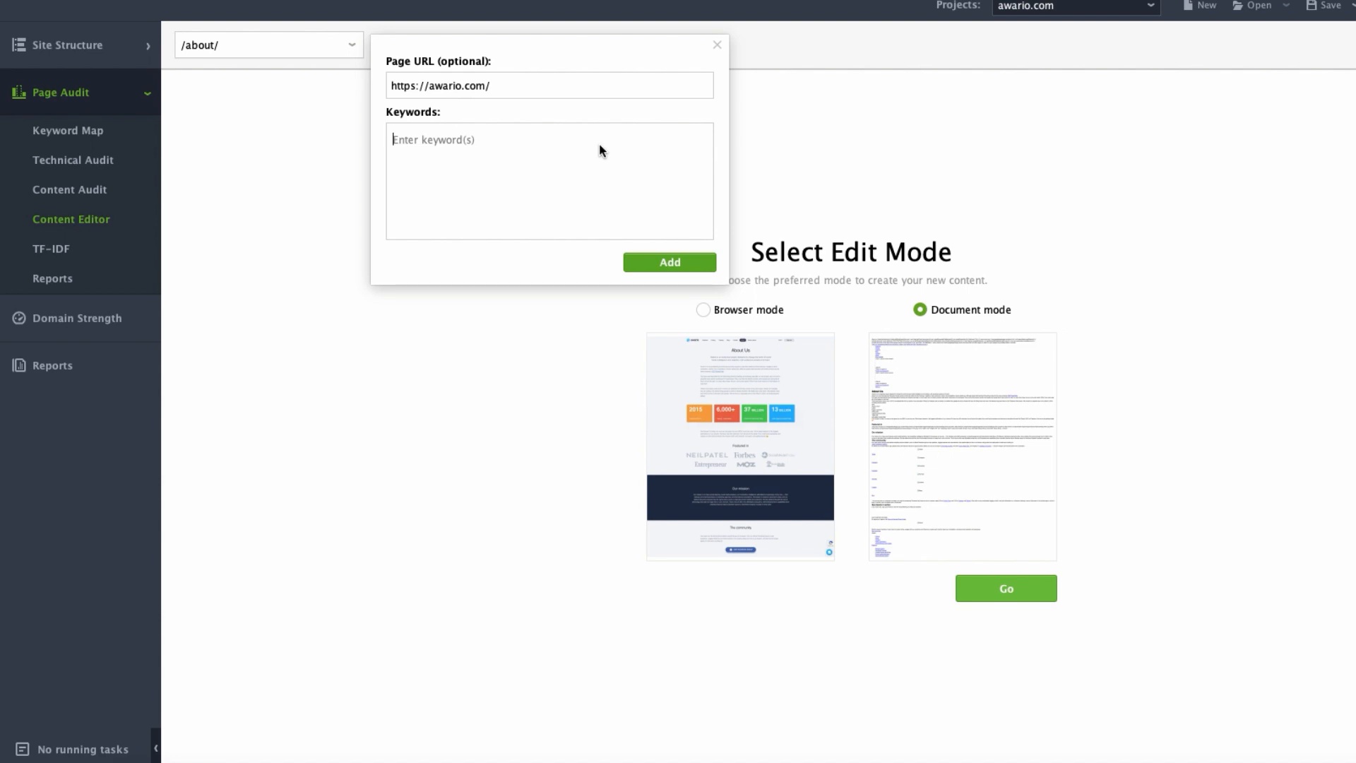
text(social listening tool)
key(Return)
text(bra)
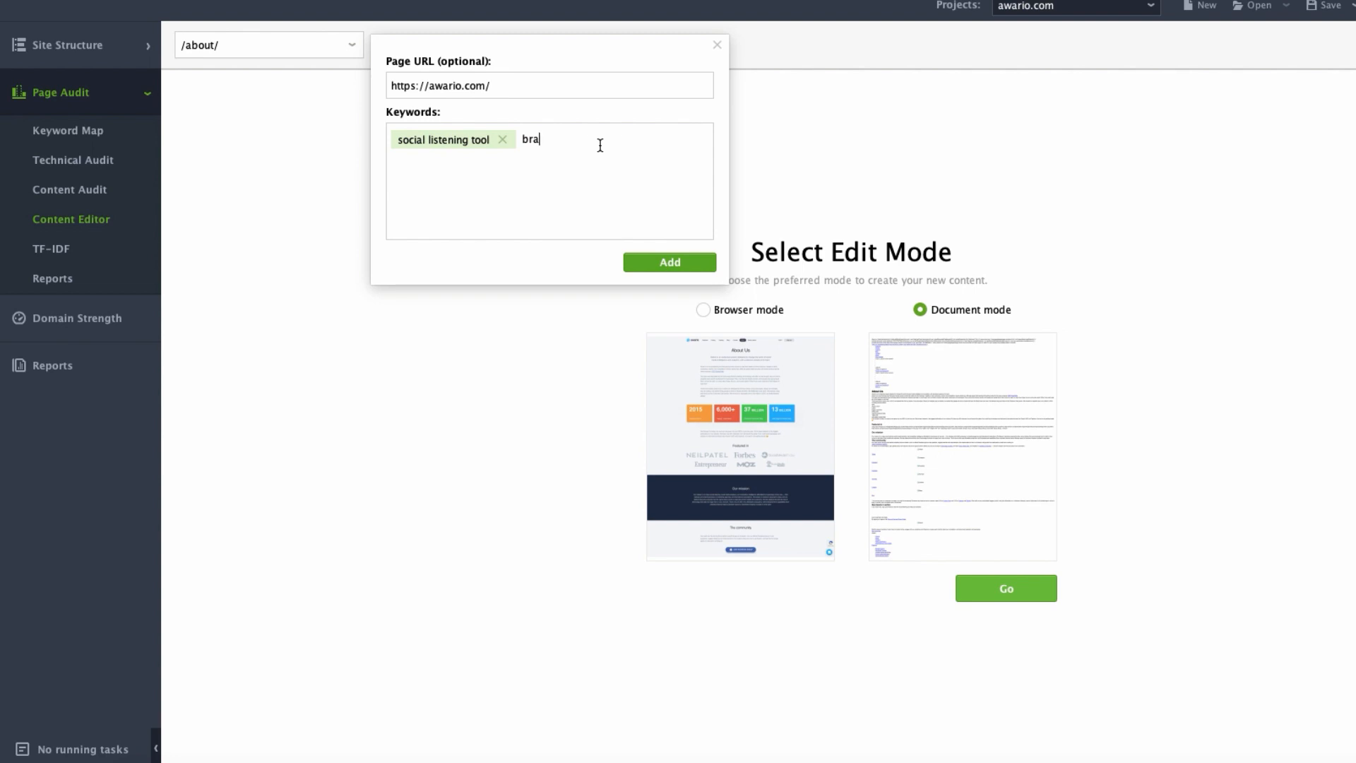
text(nd mentions)
key(Return)
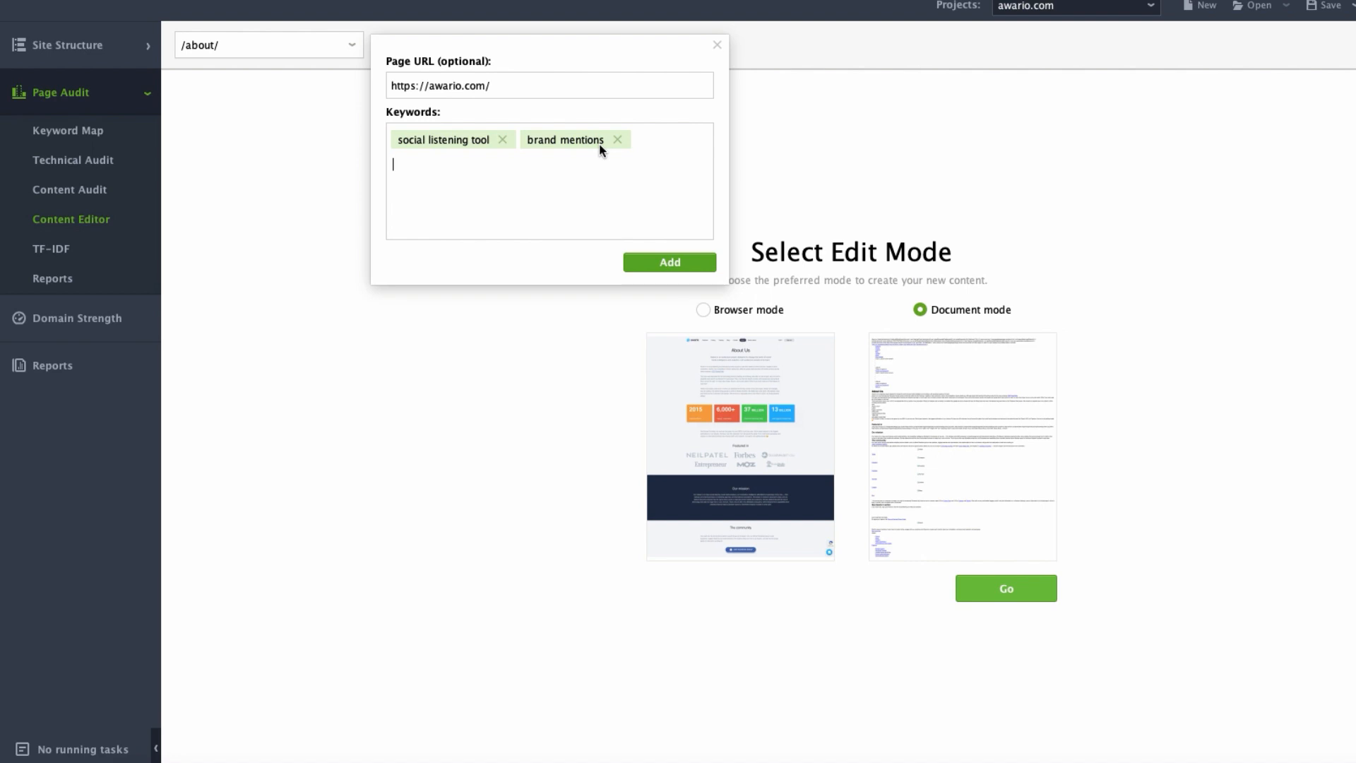
click(636, 262)
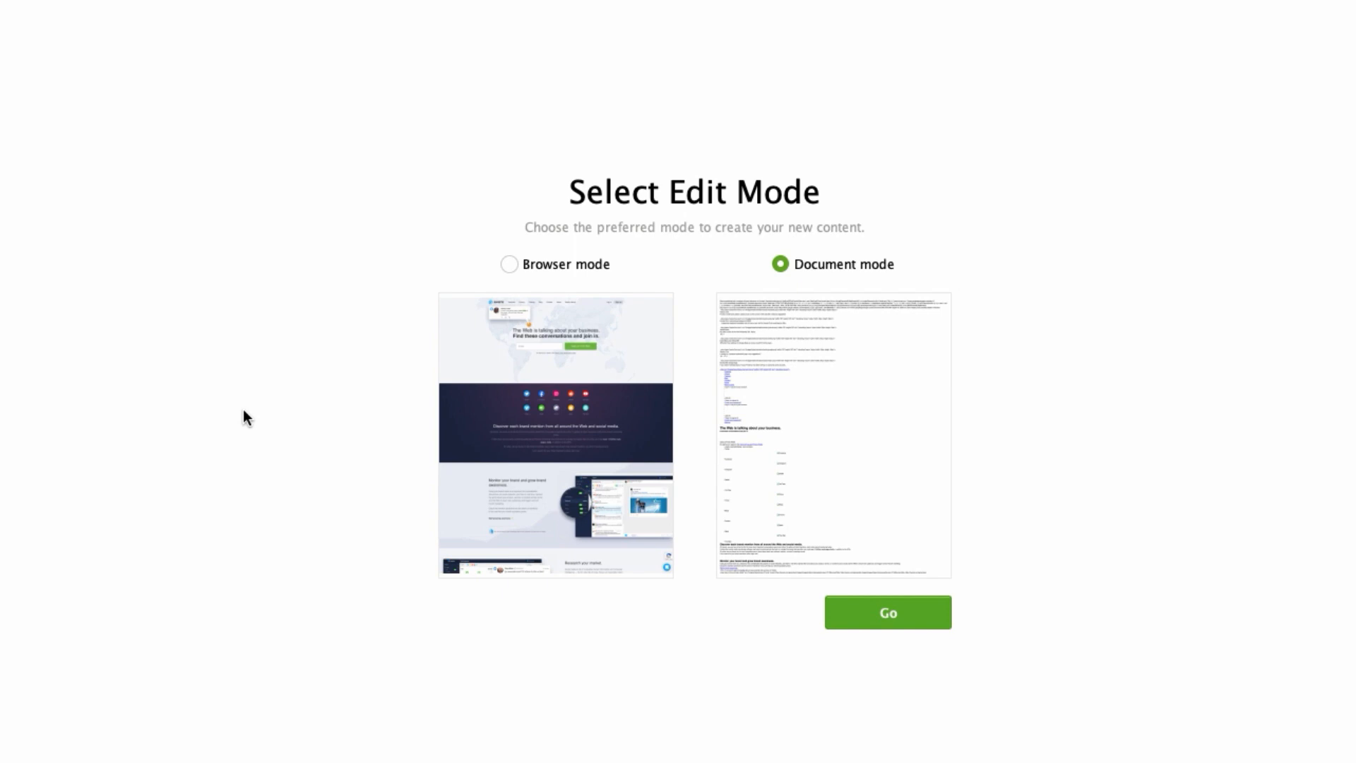
Open the homepage for editing in Browser mode and check its recommended word count range.
click(508, 265)
click(841, 619)
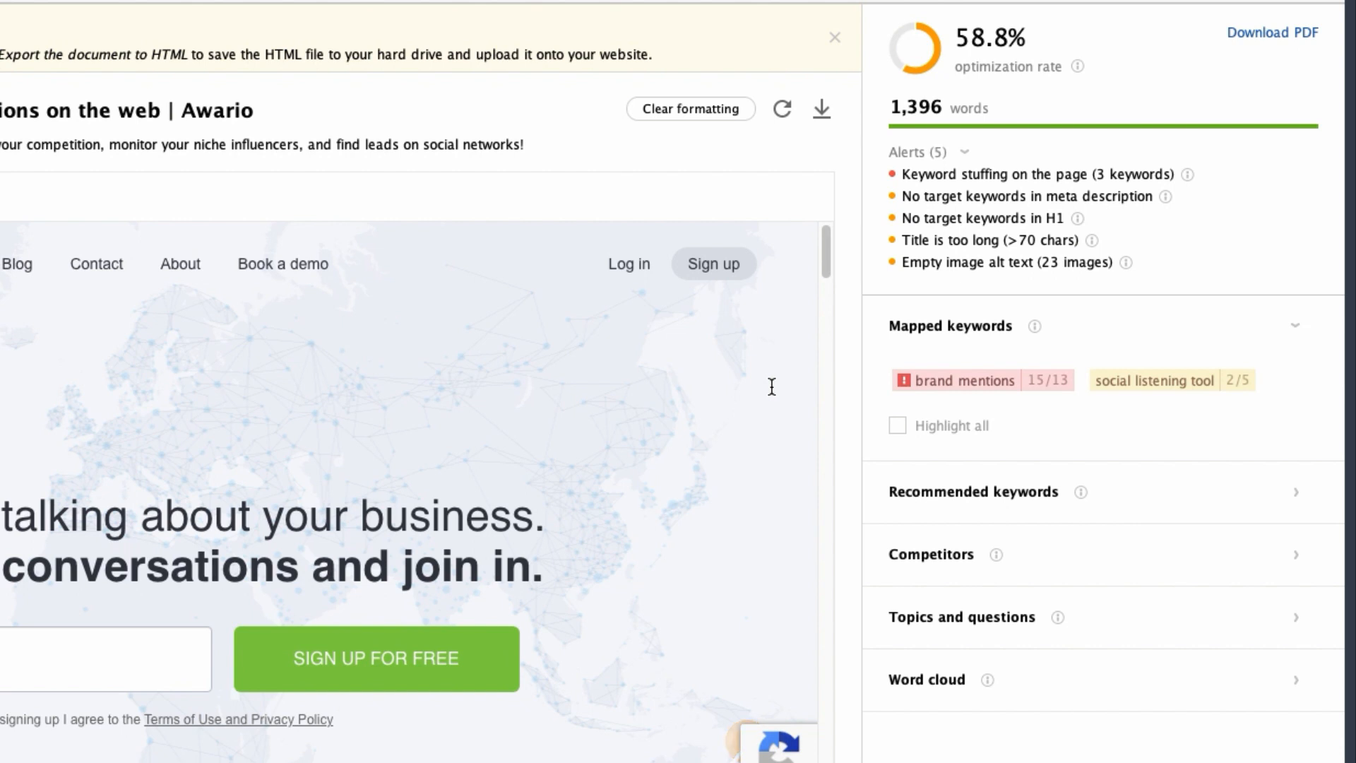
click(929, 107)
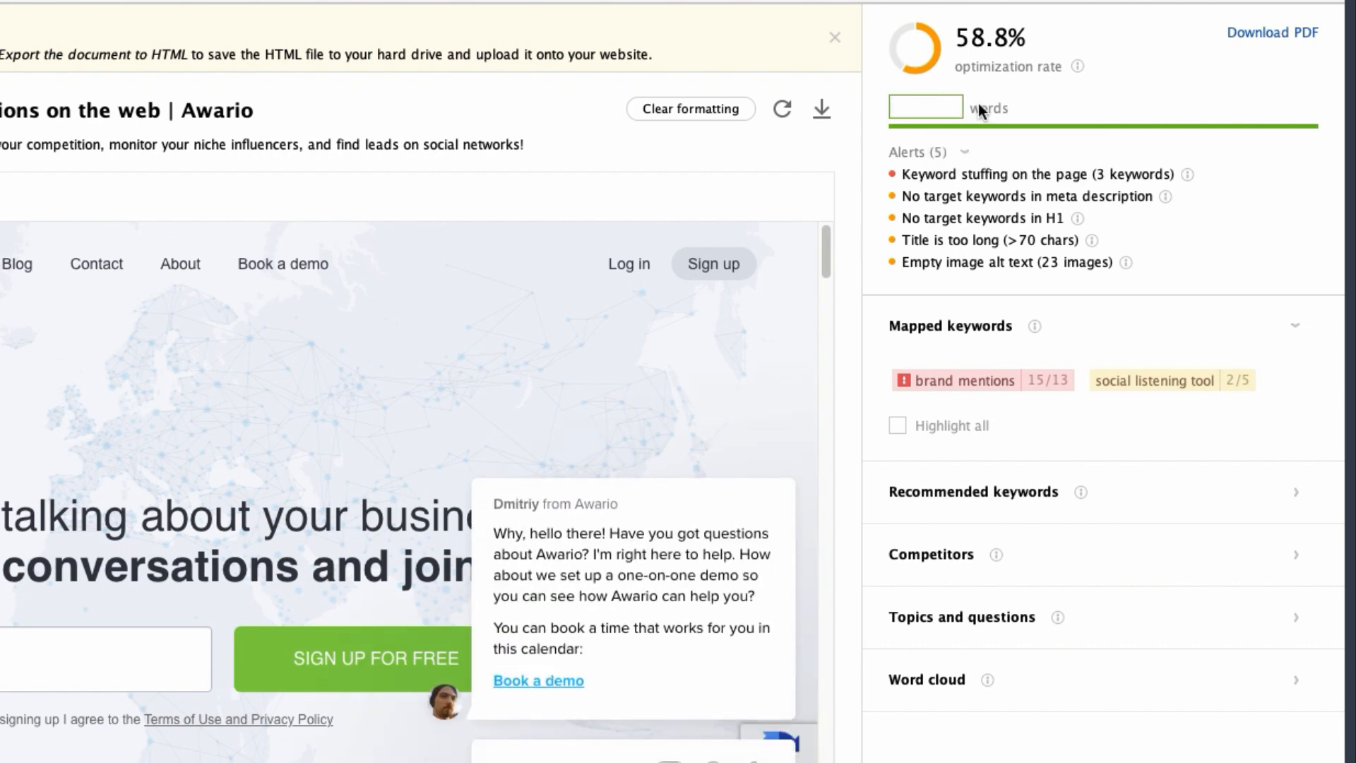
click(816, 169)
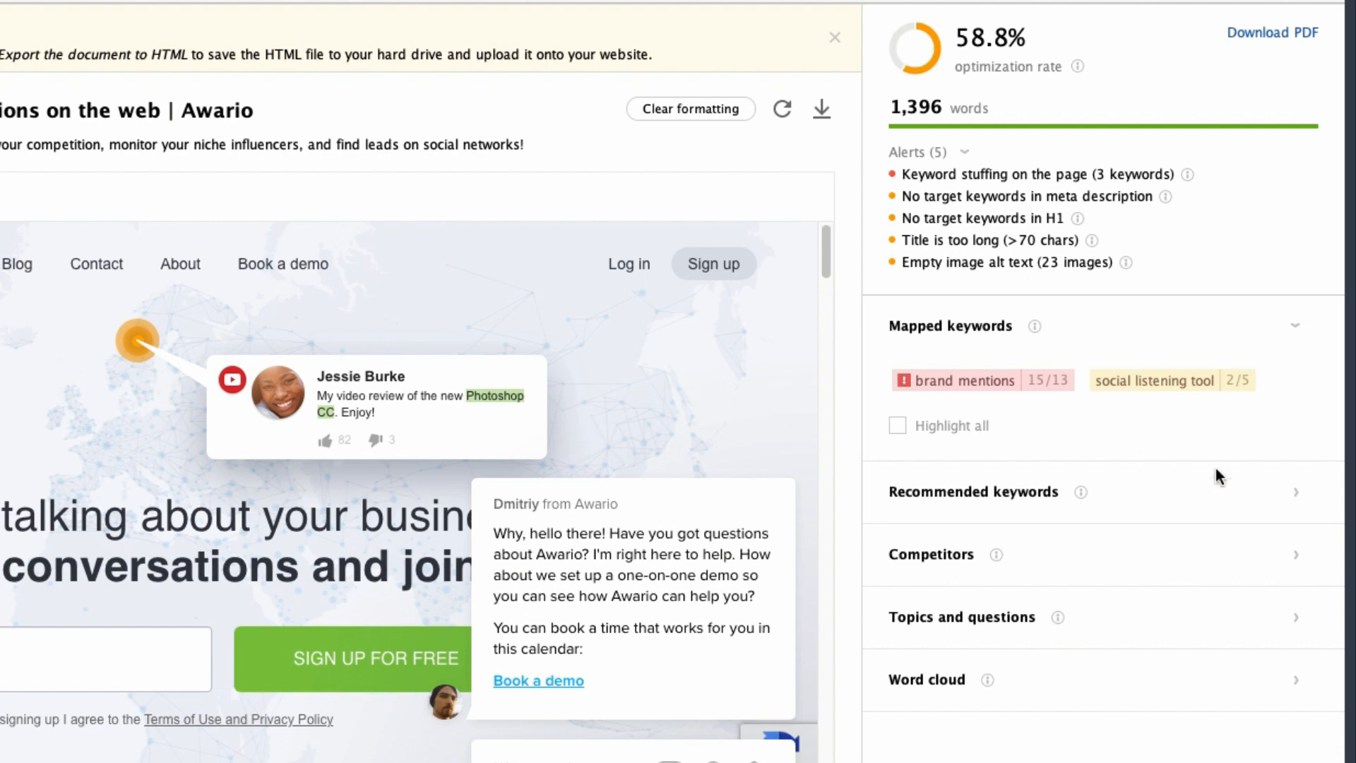
Expand the recommended keywords for the homepage and examine their usage against the suggested counts.
click(1296, 495)
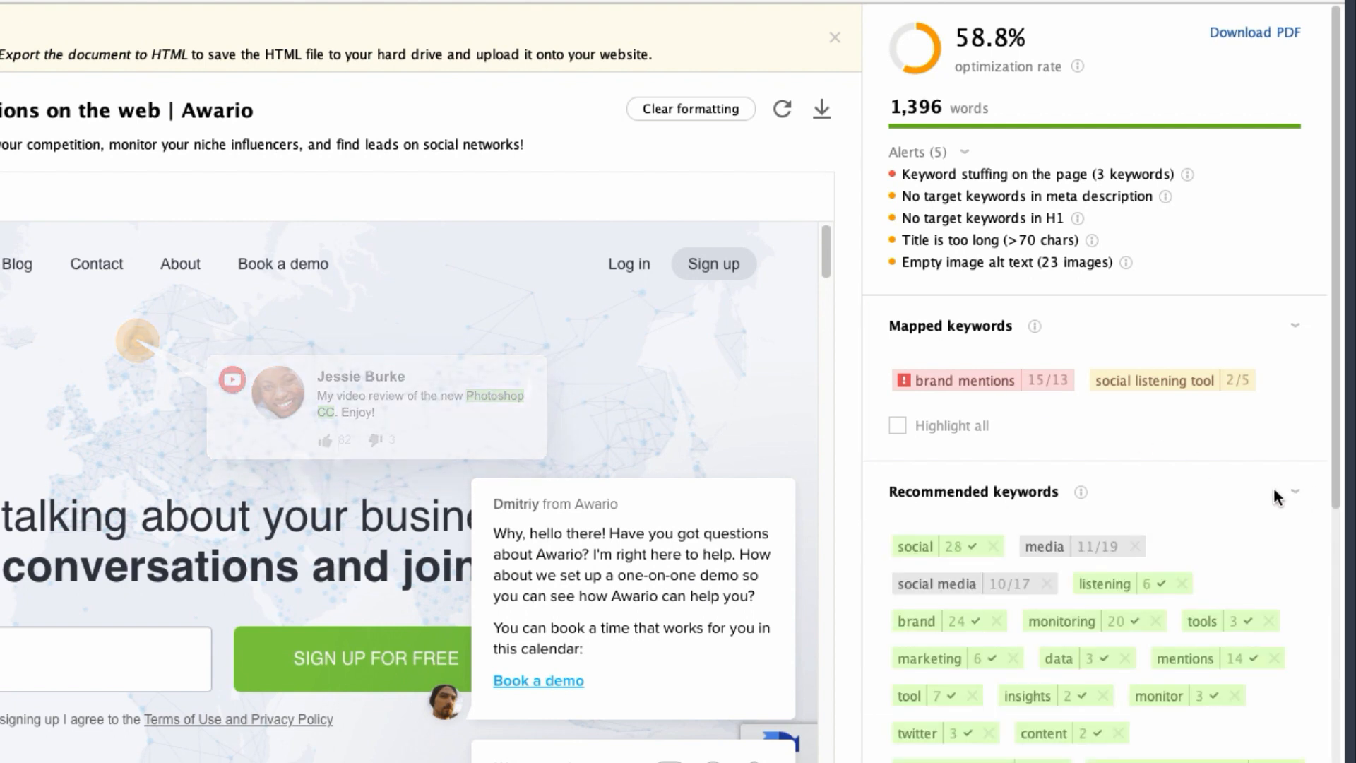
scroll(1274, 499, down, 3)
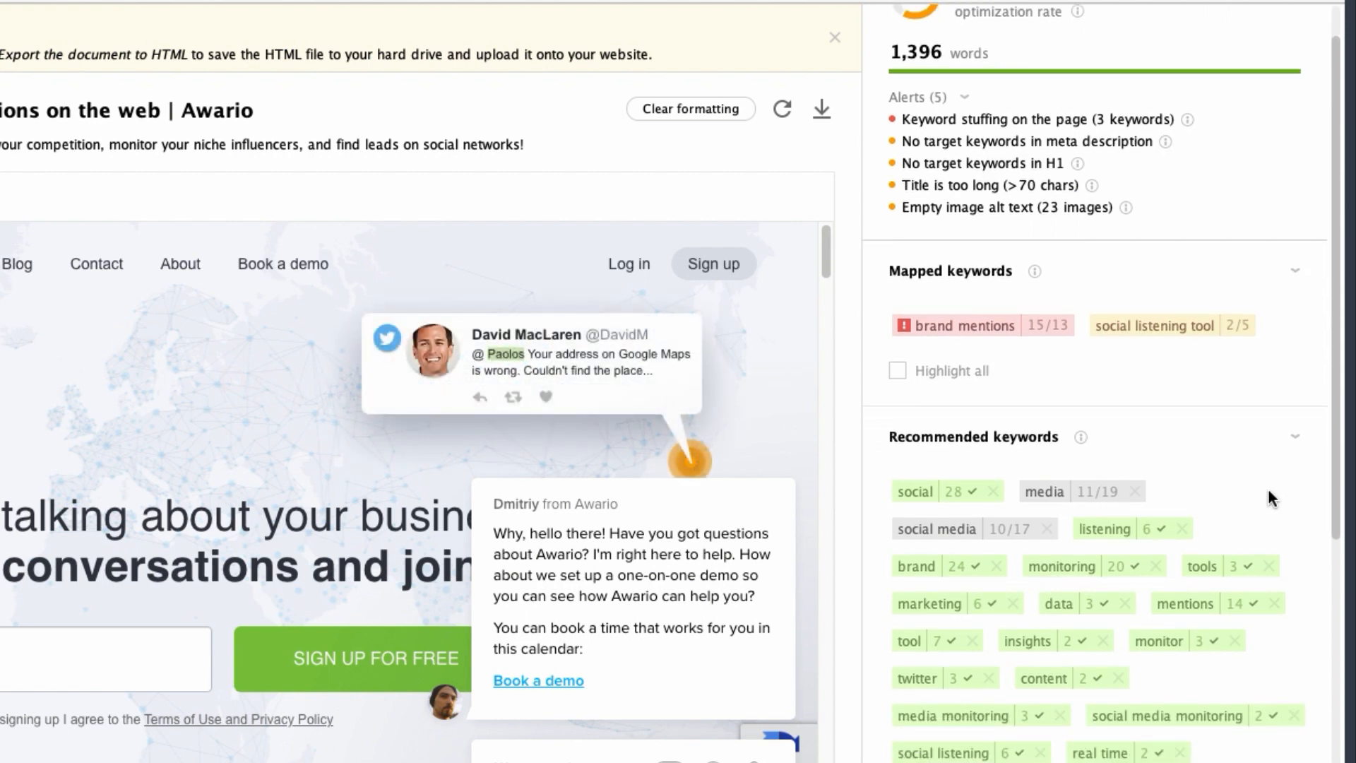
scroll(1272, 498, down, 2)
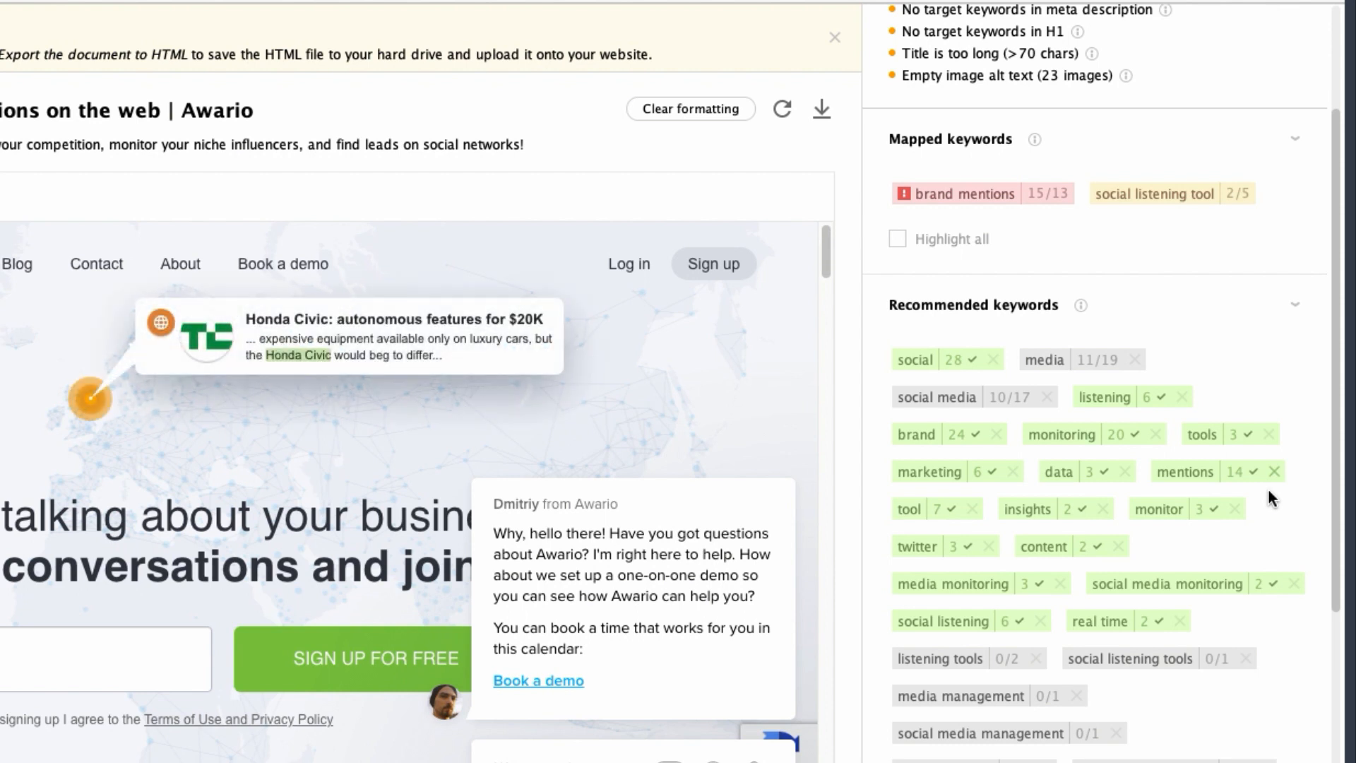
Delete "media" from the homepage's recommended keywords and confirm the deletion.
click(1135, 361)
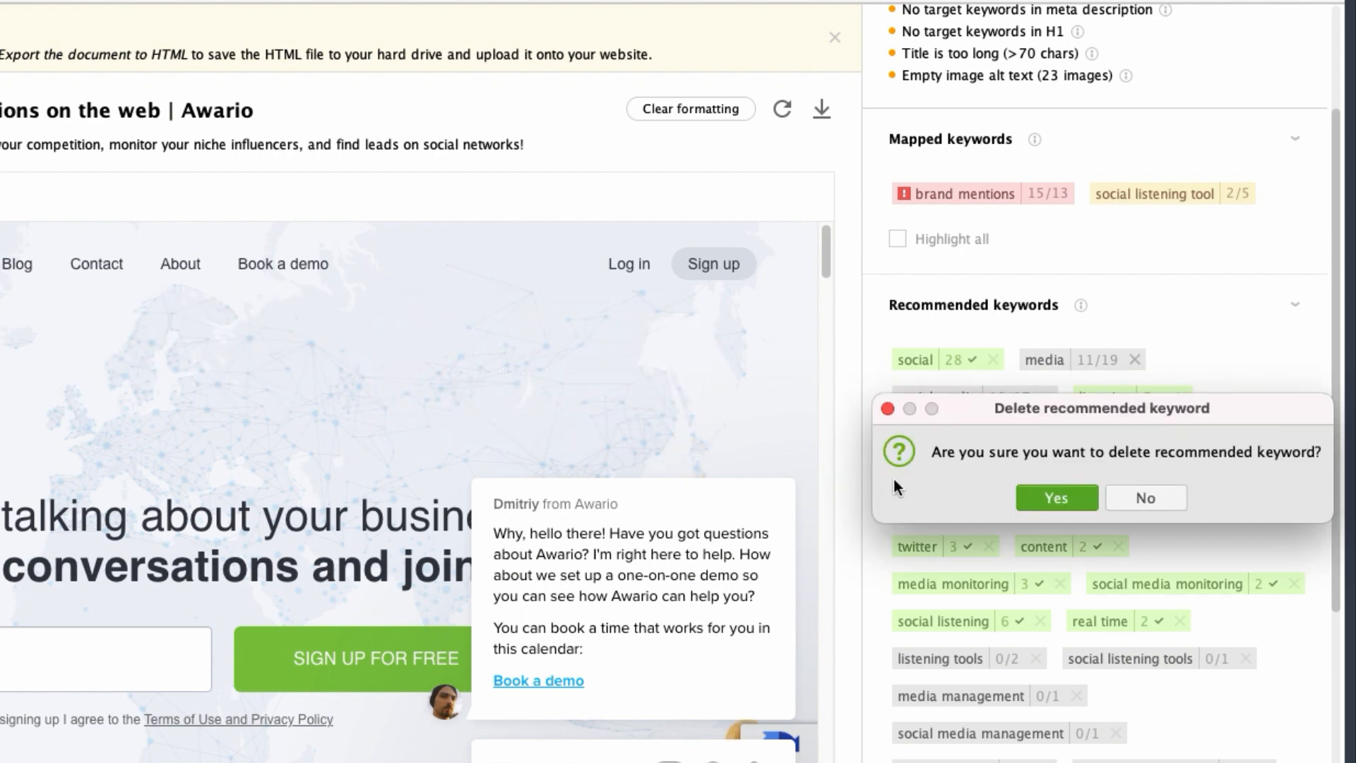
click(1054, 498)
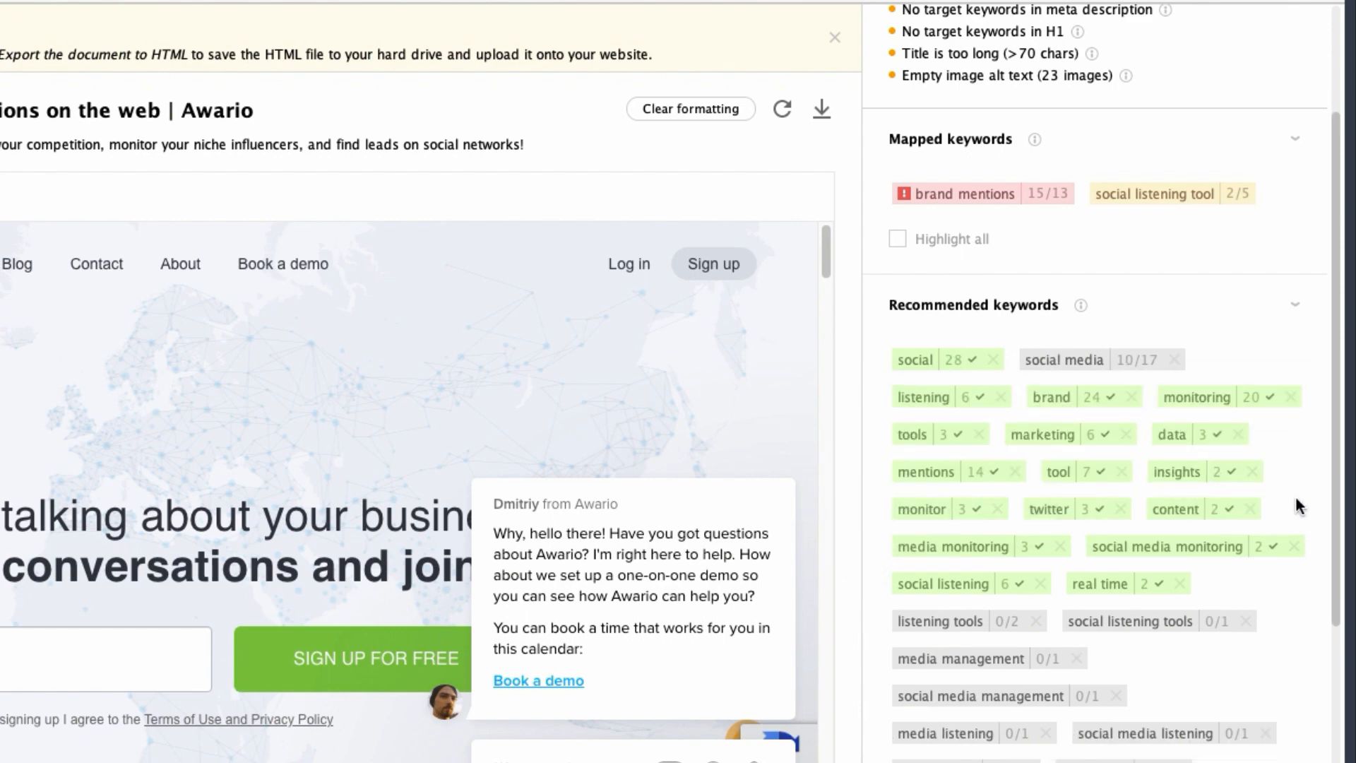
Review the remaining recommended keywords and expand Topics and questions to read the suggested content ideas.
drag(1334, 497, 1334, 596)
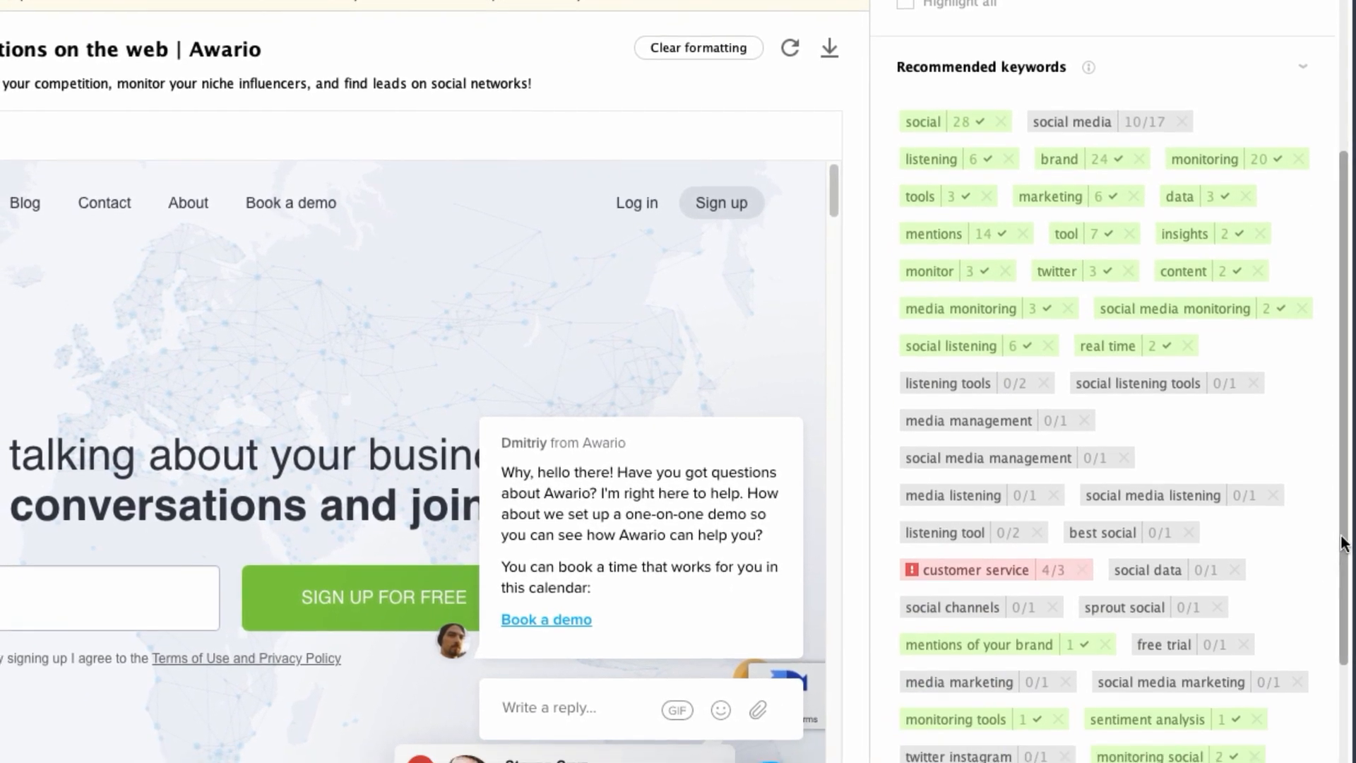
drag(1341, 536, 1342, 666)
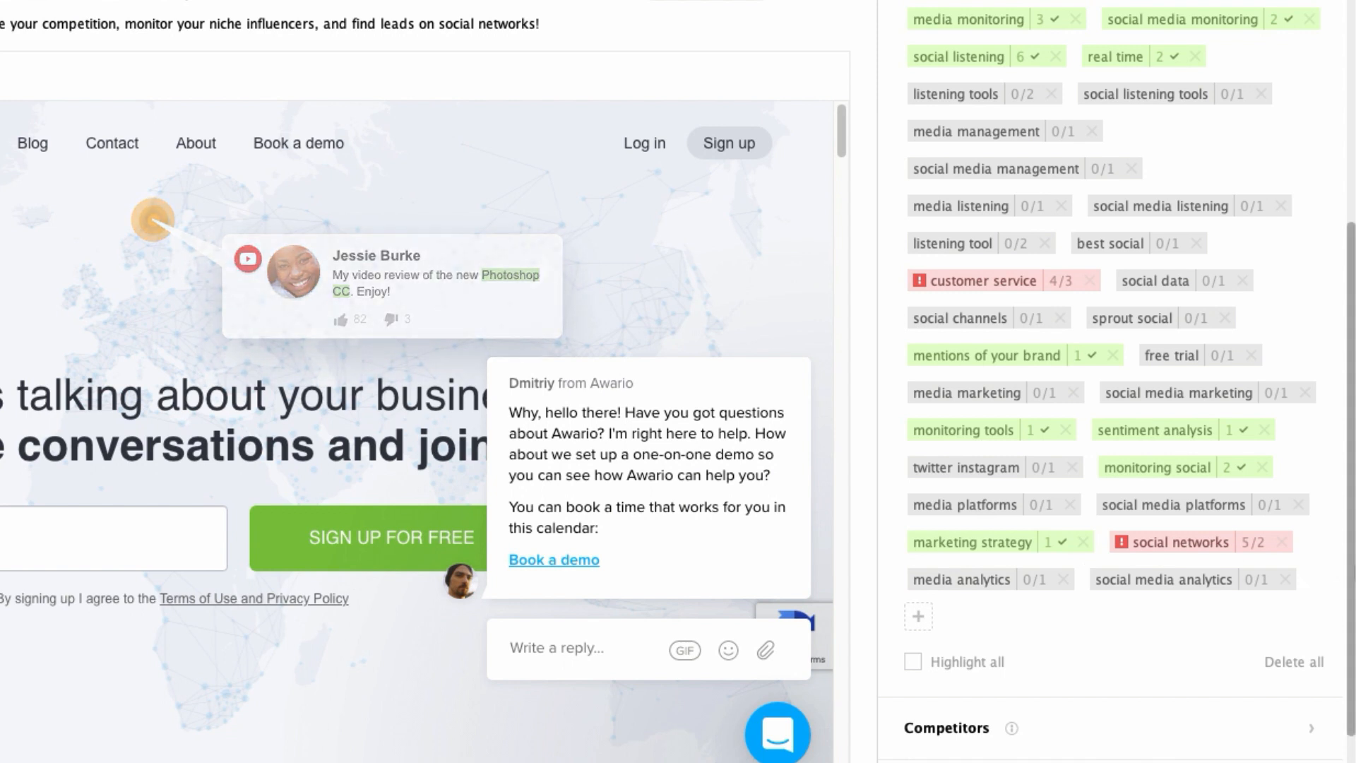
drag(1350, 571, 1349, 625)
click(1301, 698)
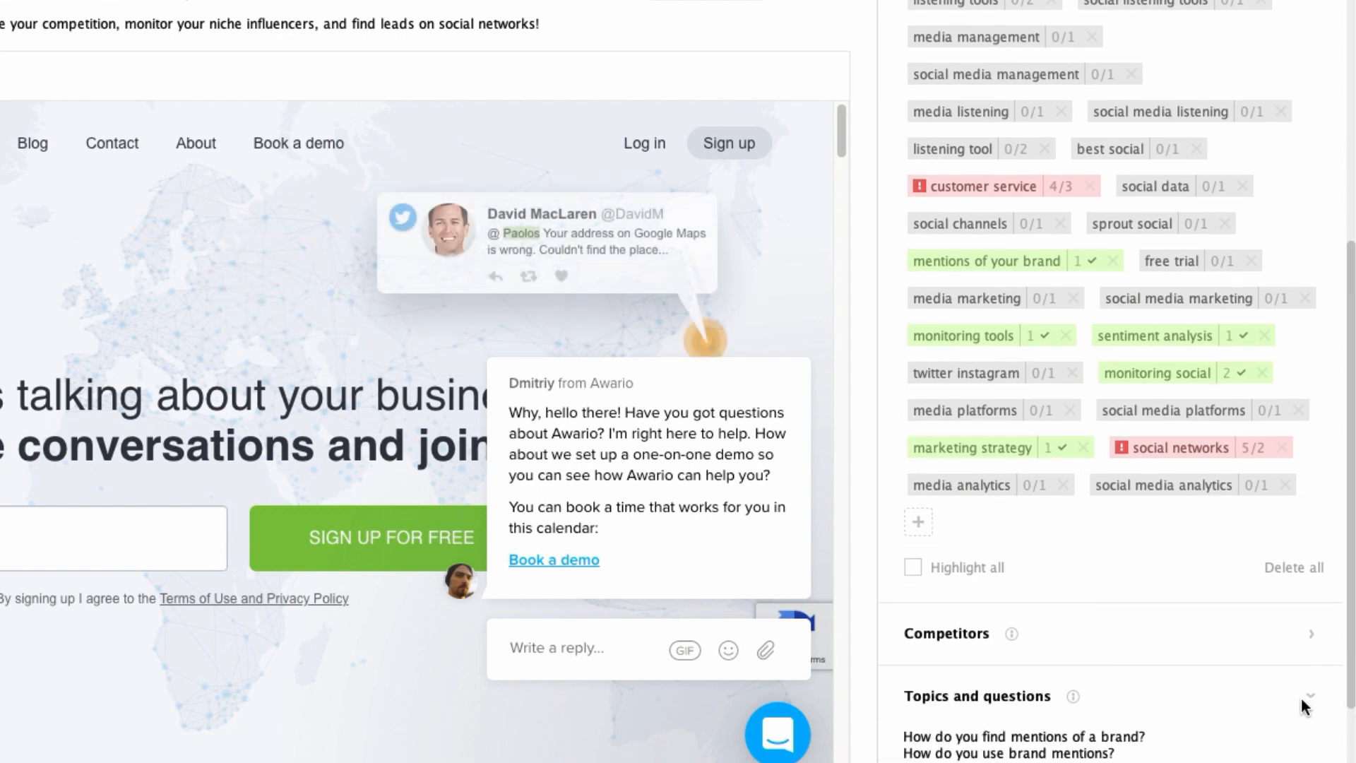
drag(1350, 623, 1345, 698)
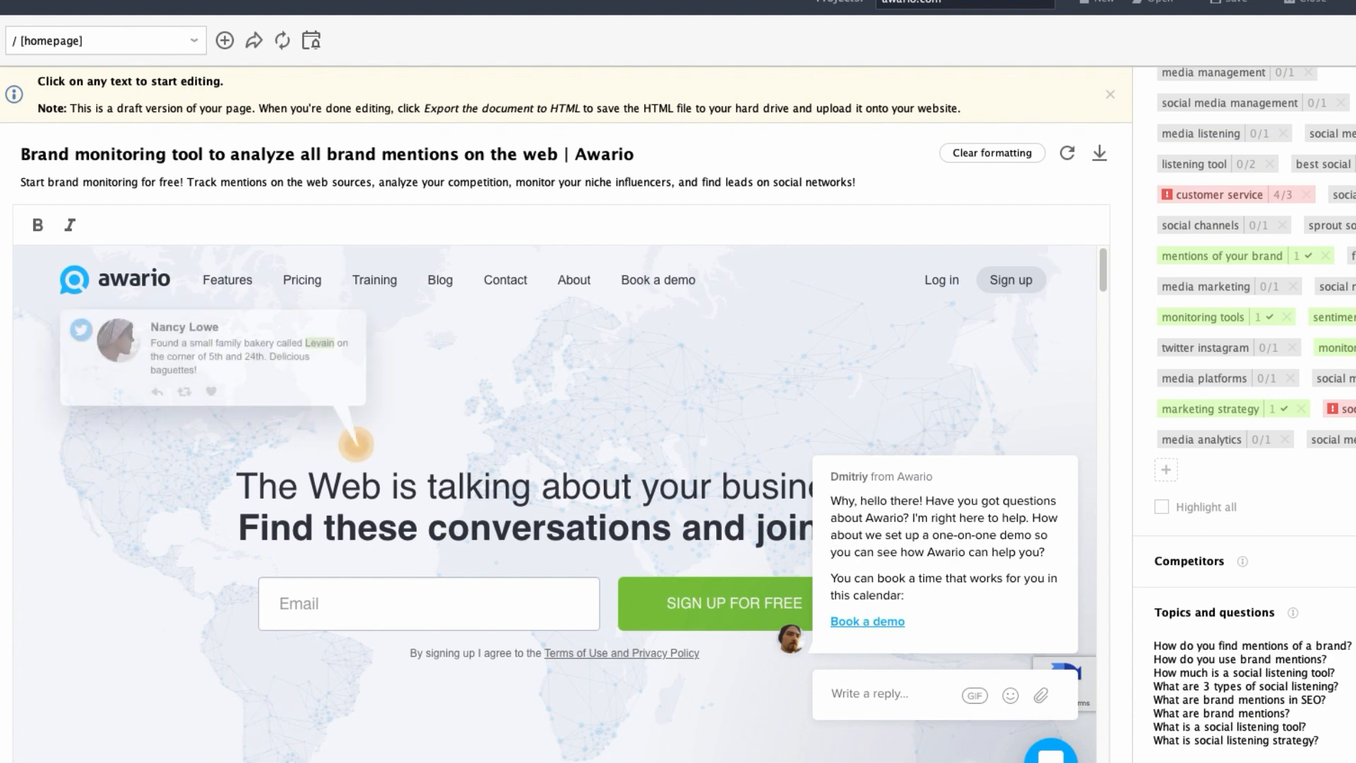
Open the homepage's title and meta description for editing, compare the snippet preview with the SERP benchmarks, and close the editor.
click(298, 177)
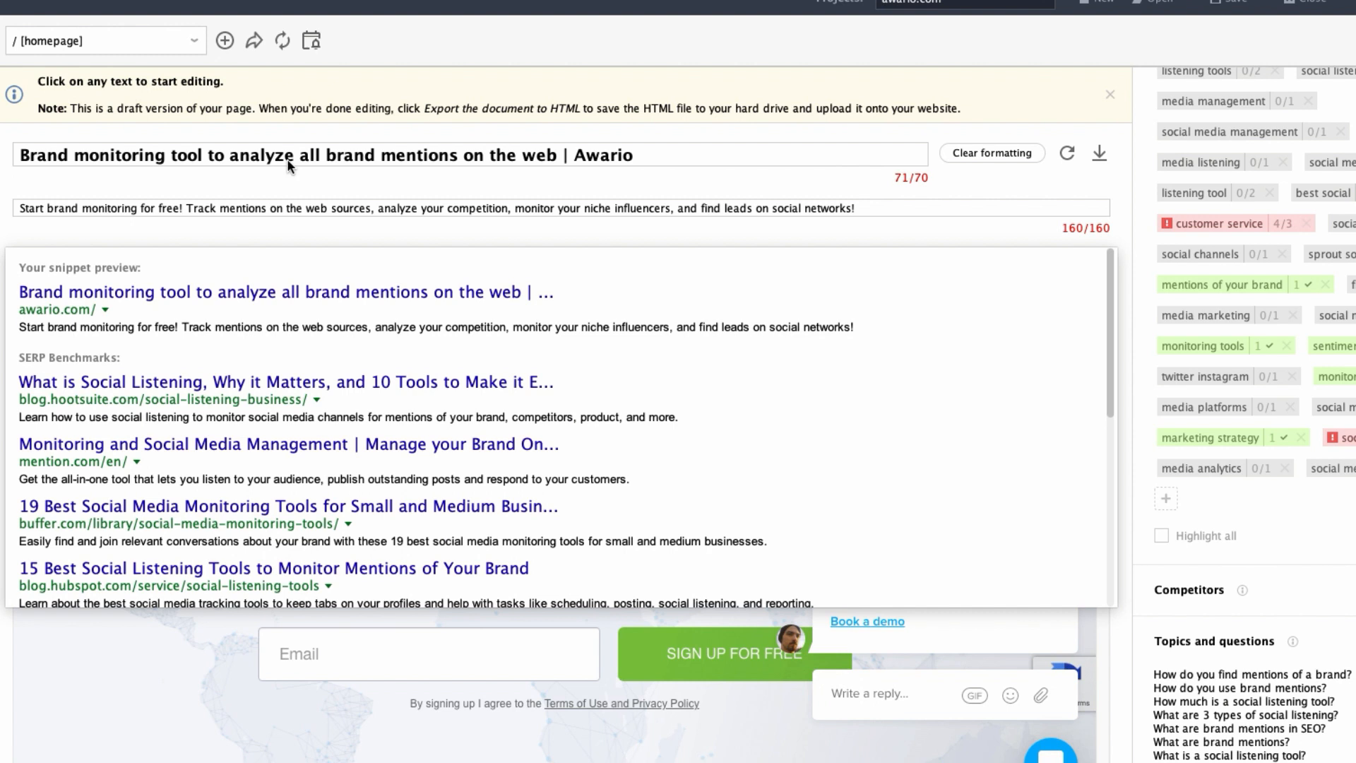
click(304, 177)
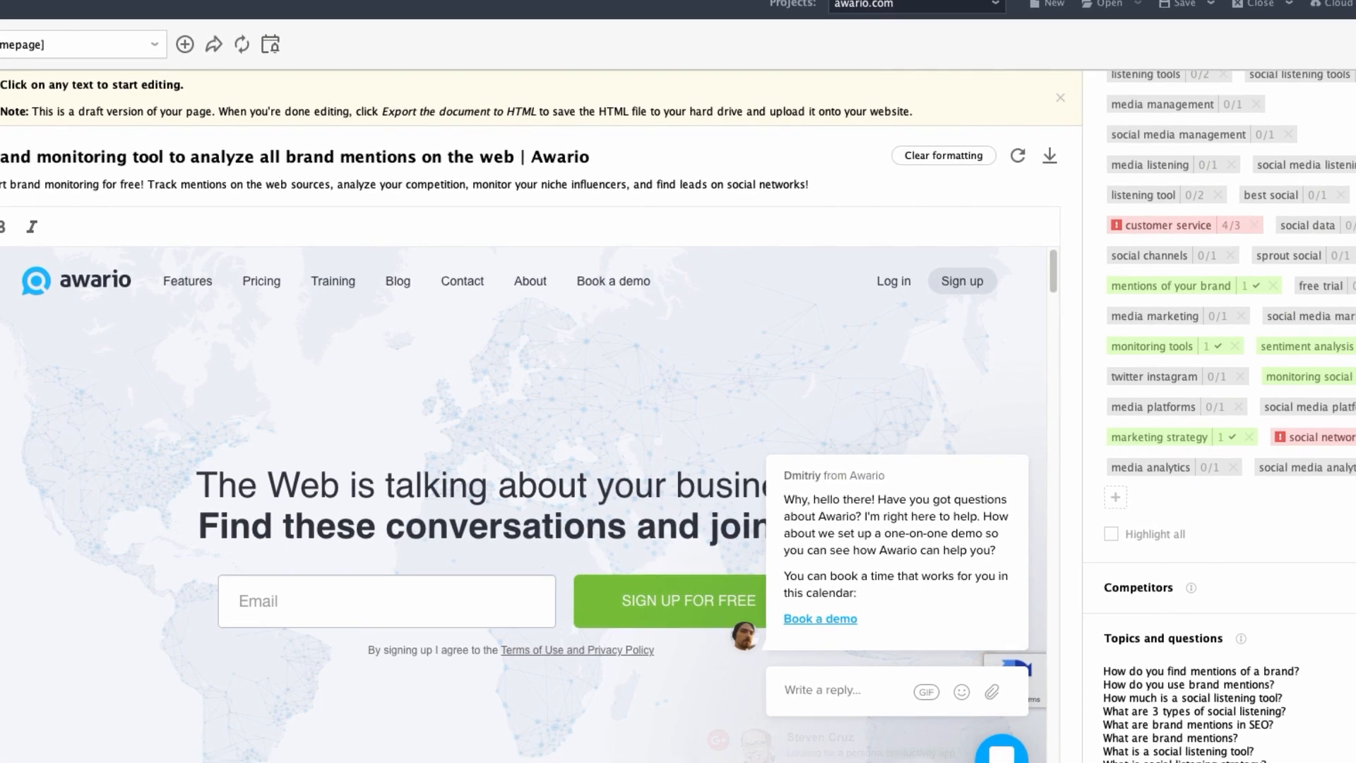
Start exporting the homepage draft to HTML as "Content - awario.com.html" and cancel the save.
scroll(1233, 417, up, 8)
scroll(1201, 417, up, 3)
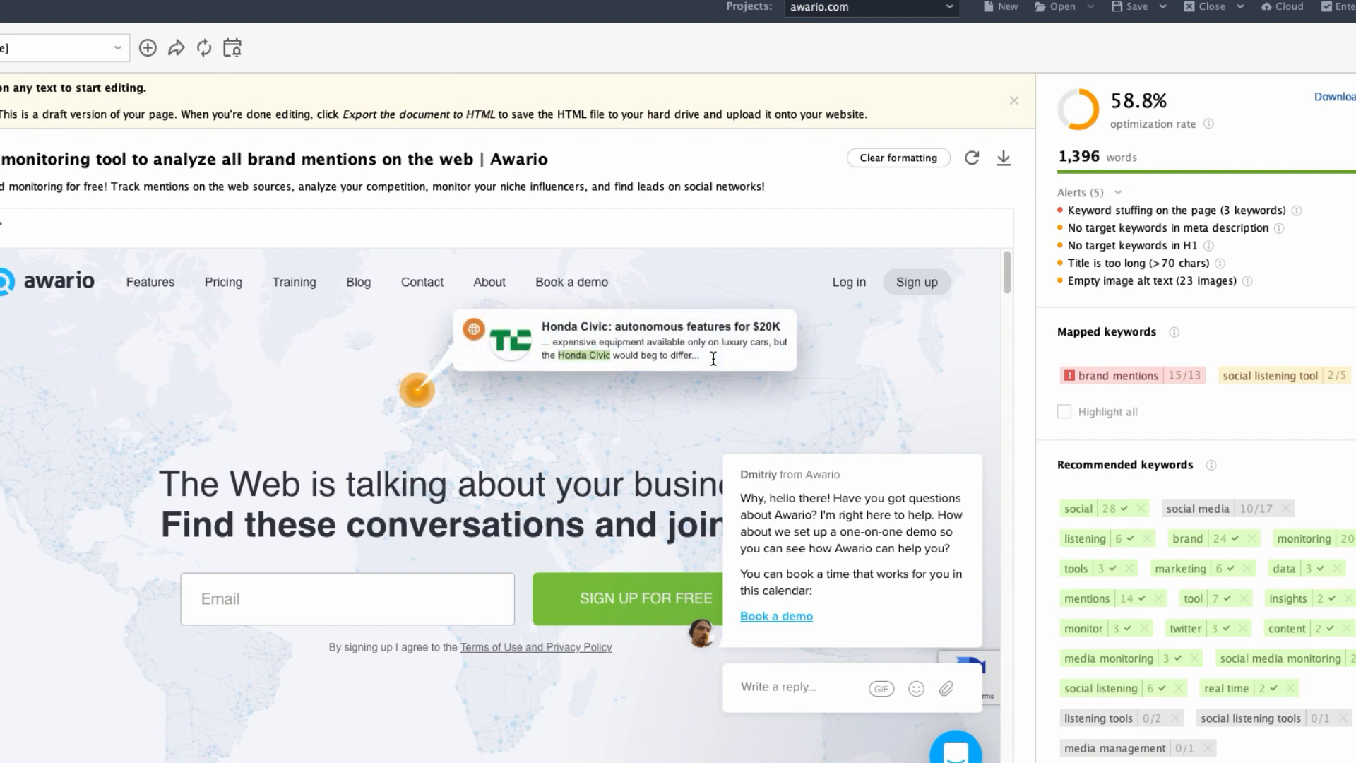
click(1006, 159)
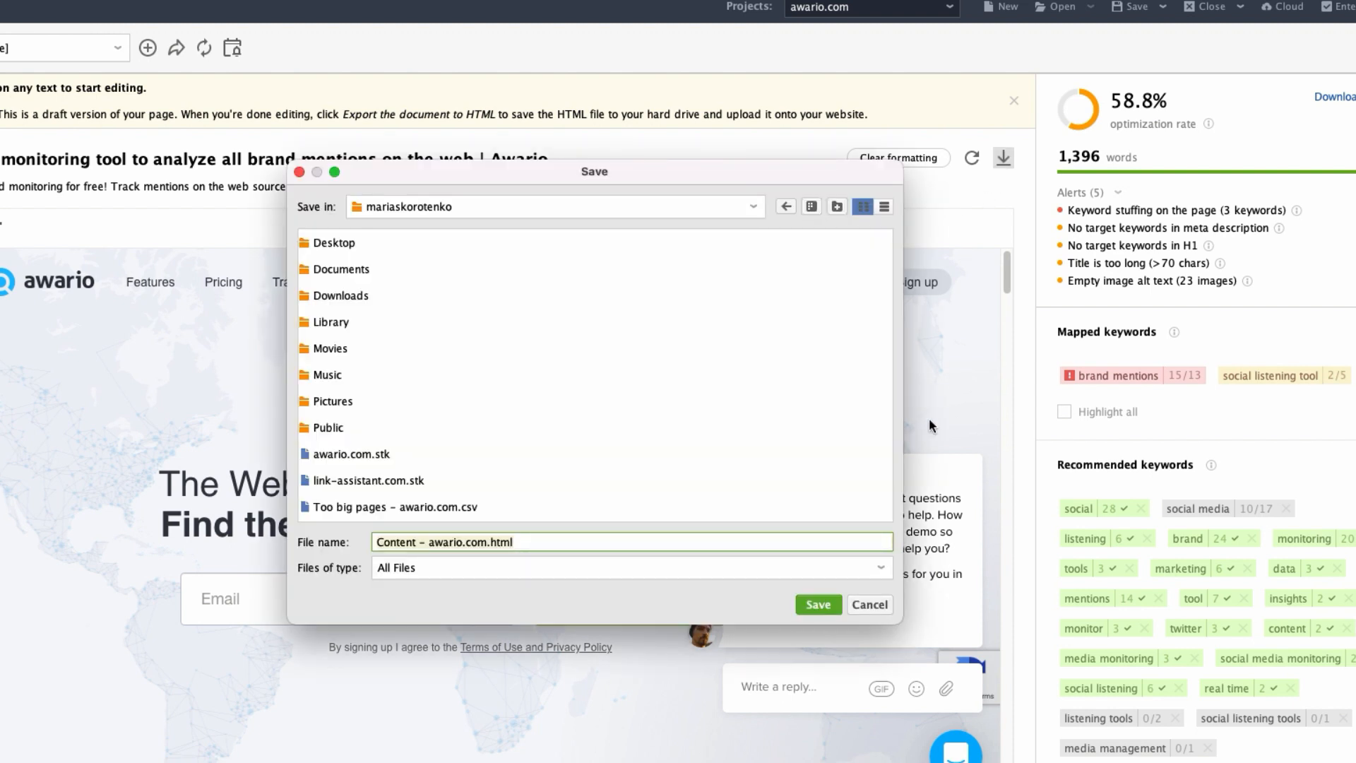
click(883, 605)
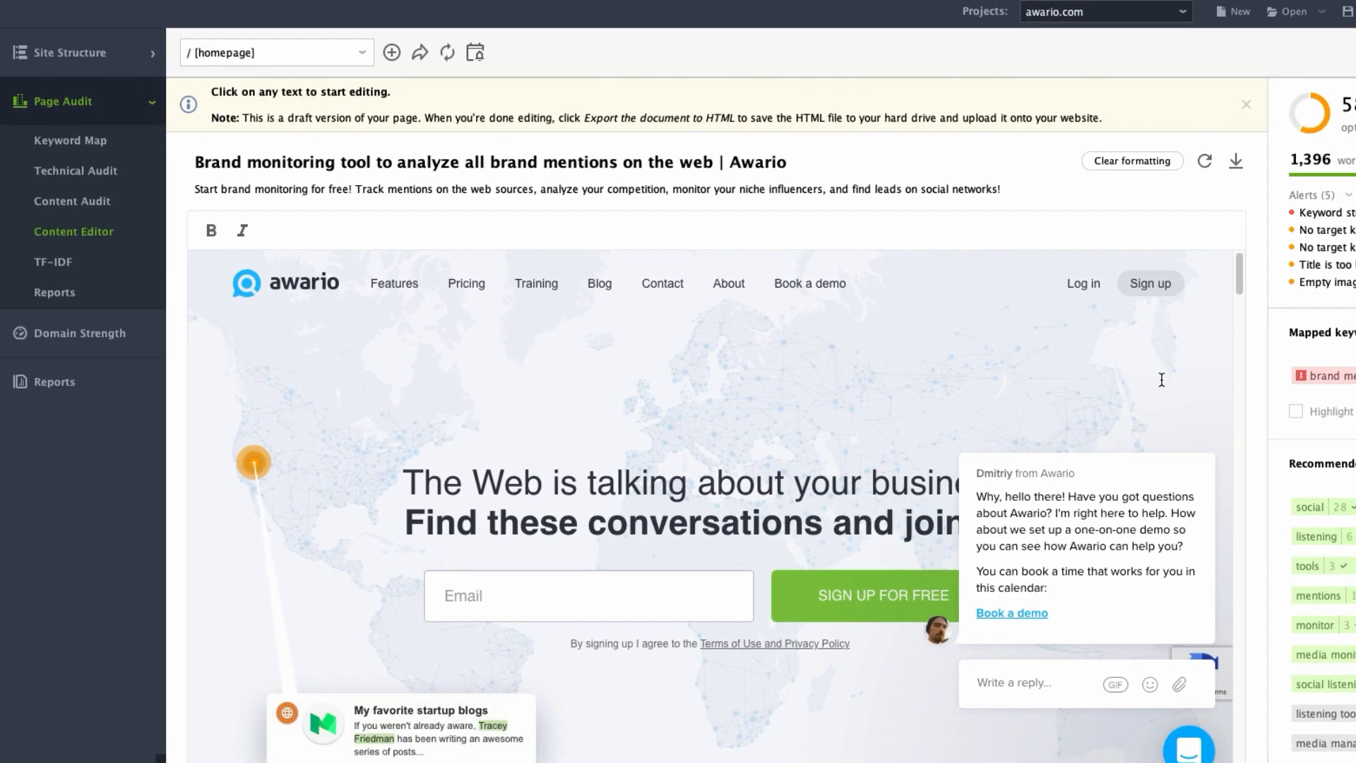
Open the TF-IDF analysis and display the keyword data for the /about/ page.
click(74, 270)
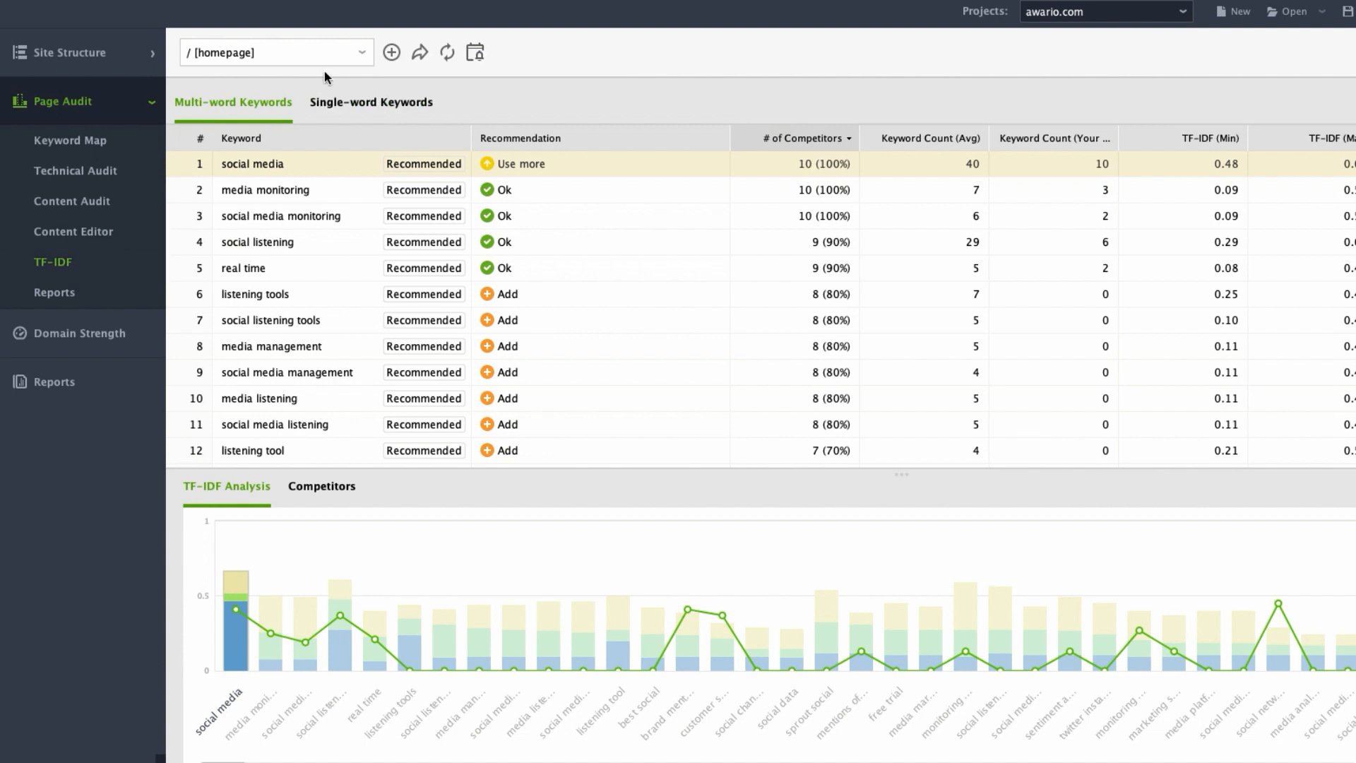
click(352, 59)
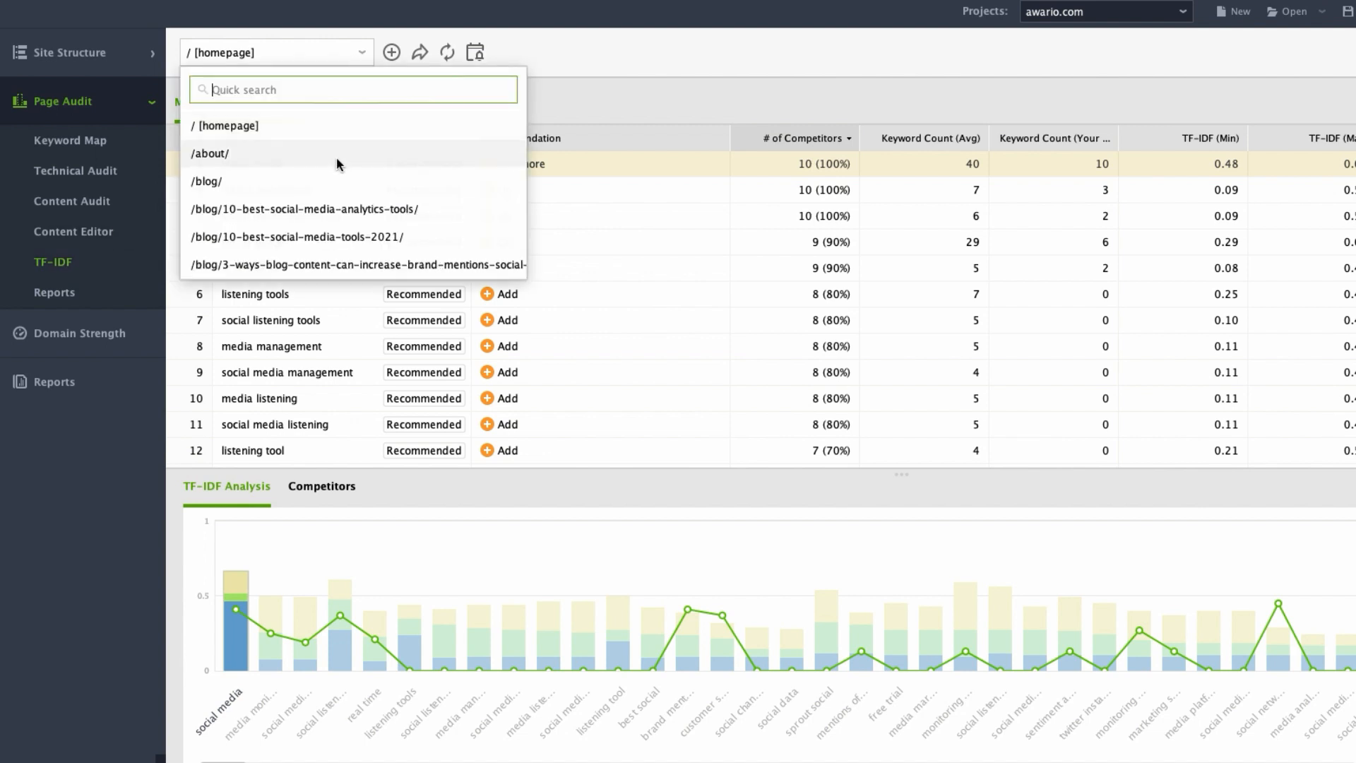
click(337, 158)
click(336, 164)
Switch the TF-IDF analysis to /blog/10-best-social-media-analytics-tools/ and examine its multi-word keyword recommendations.
click(362, 52)
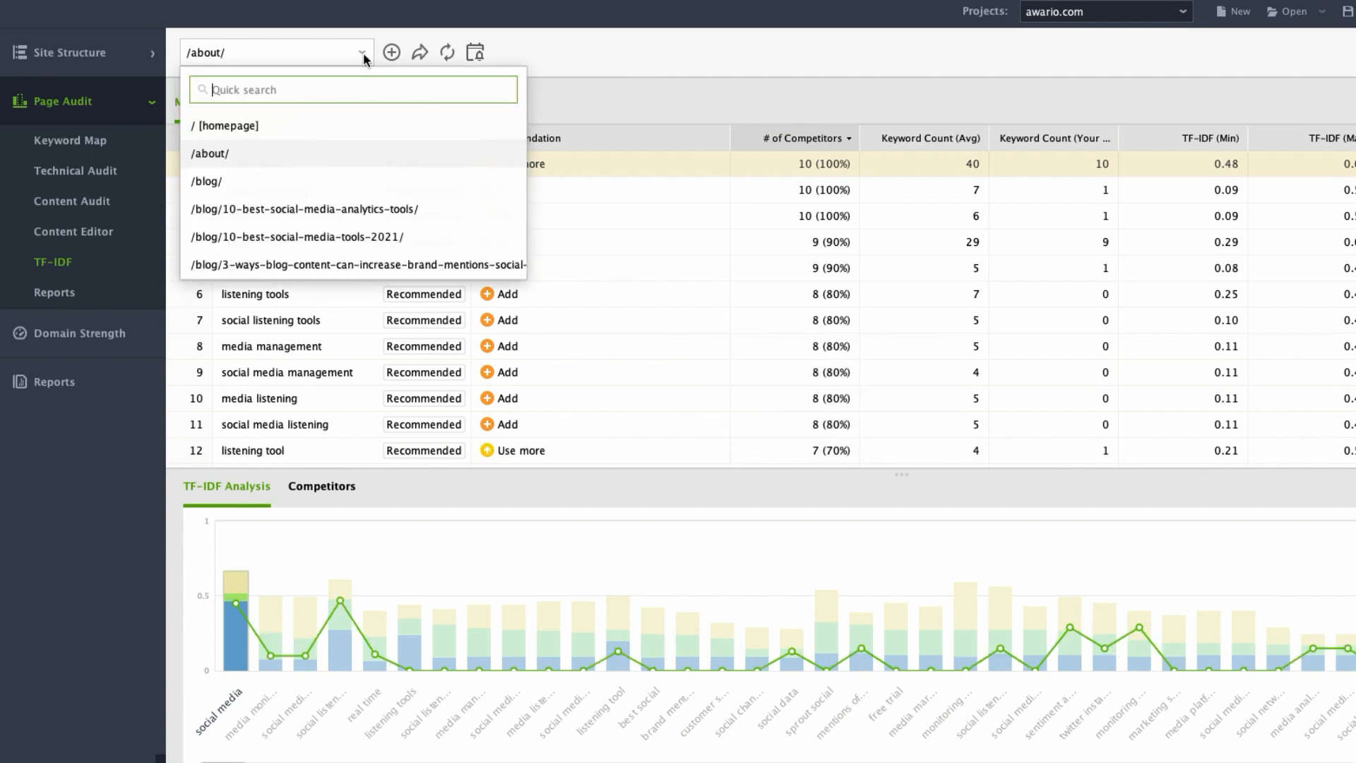
click(392, 209)
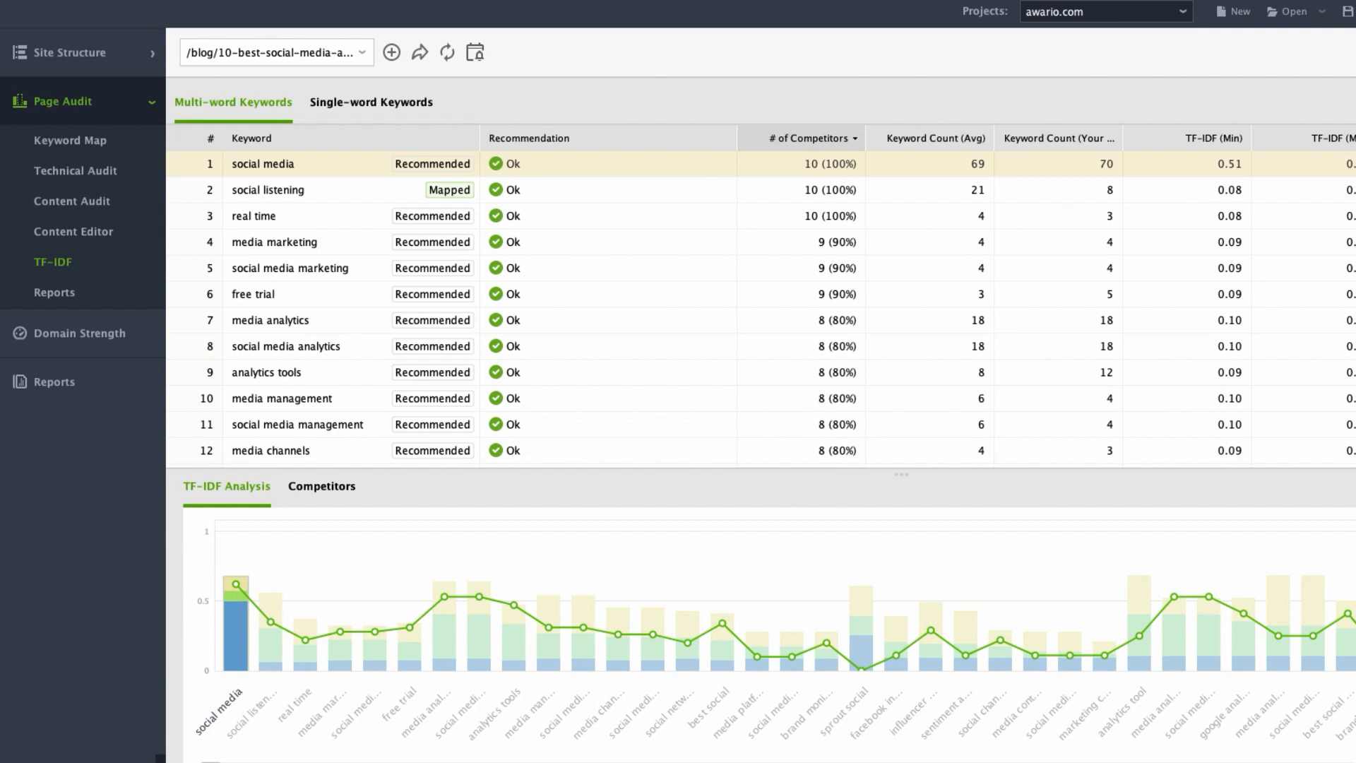
scroll(761, 309, down, 8)
scroll(761, 309, up, 3)
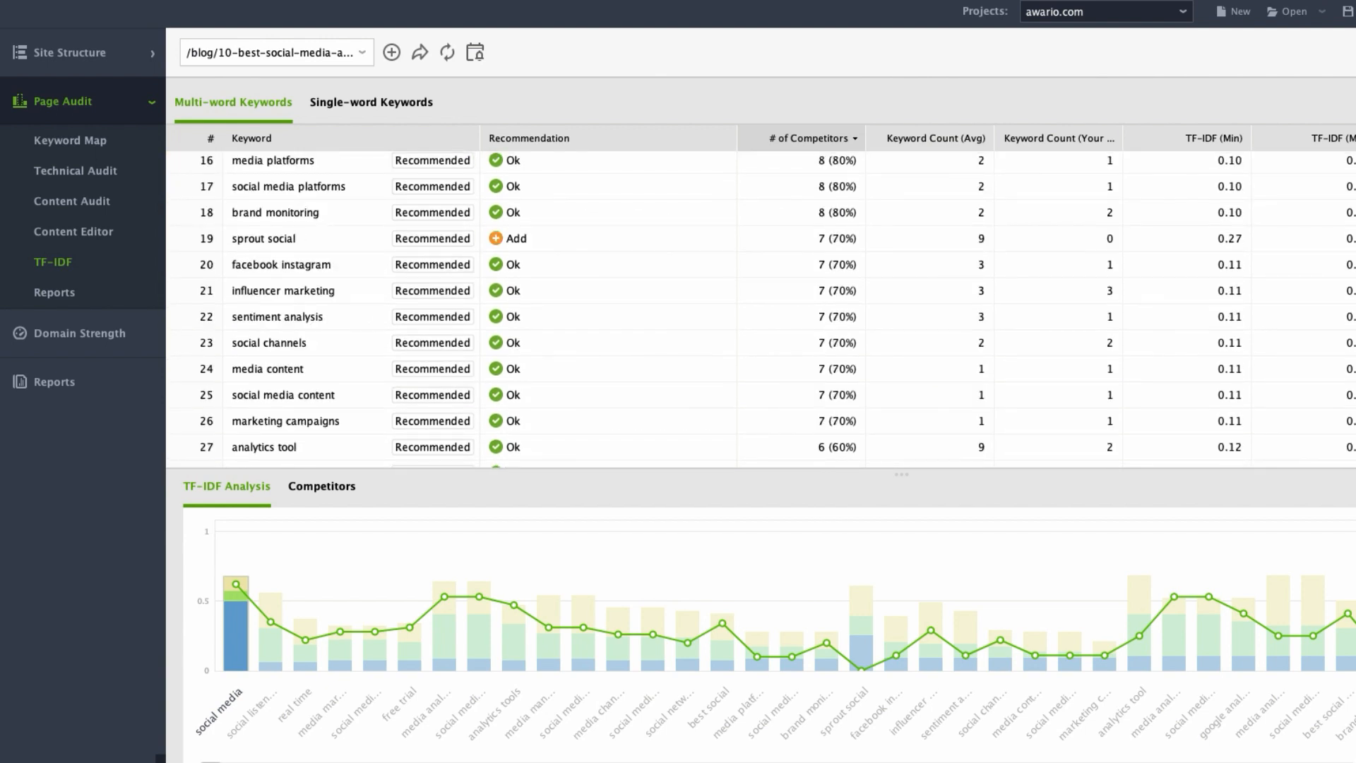
scroll(761, 309, down, 8)
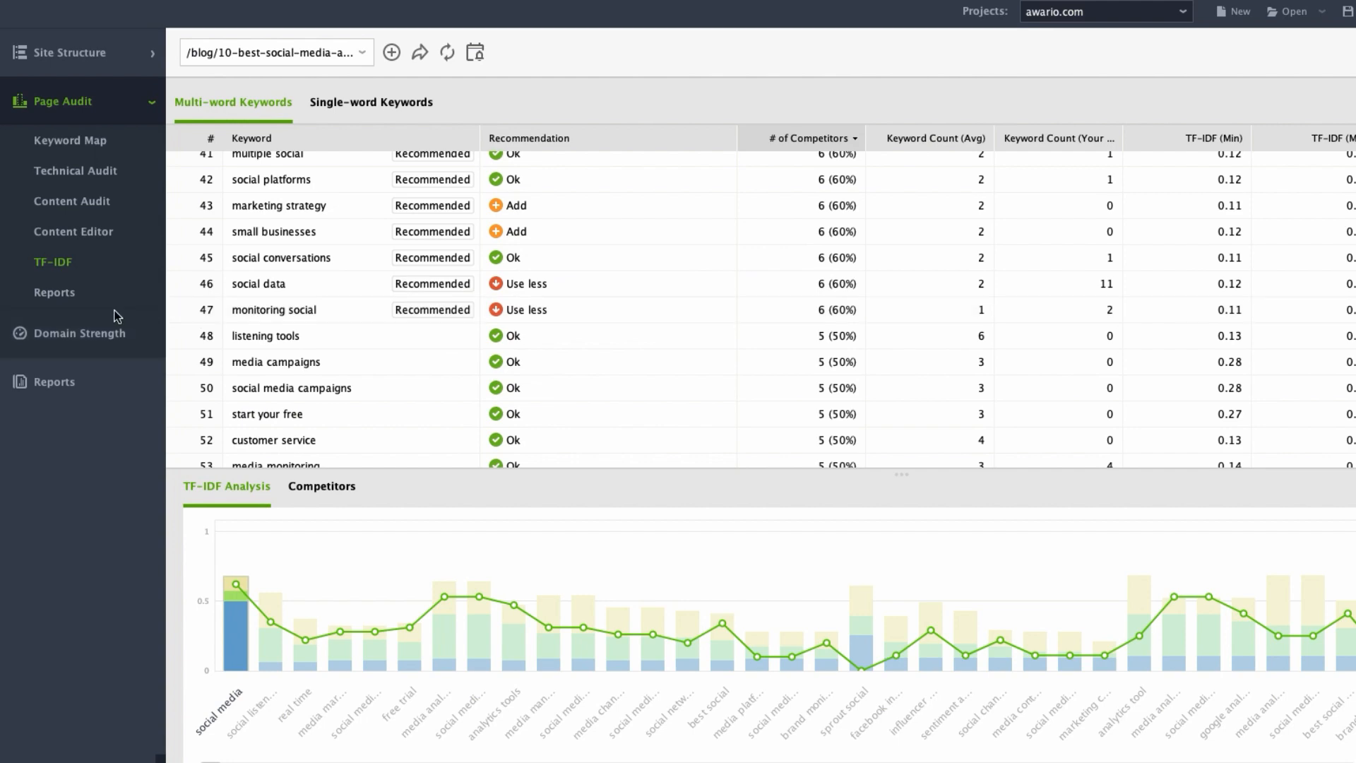
Open the Page Audit reports, enter editing of the Page Audit (Summary) template, and review its options for adding and deleting widgets.
click(57, 309)
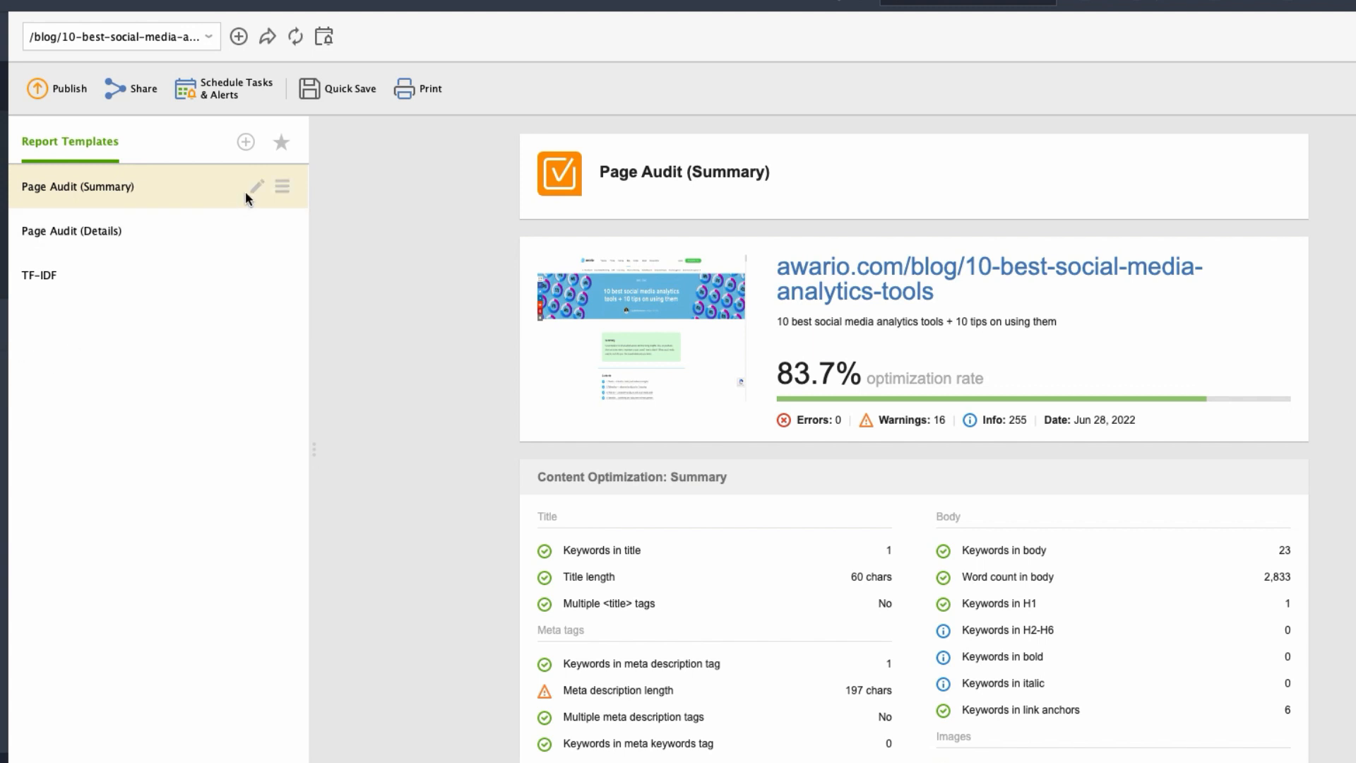
click(256, 185)
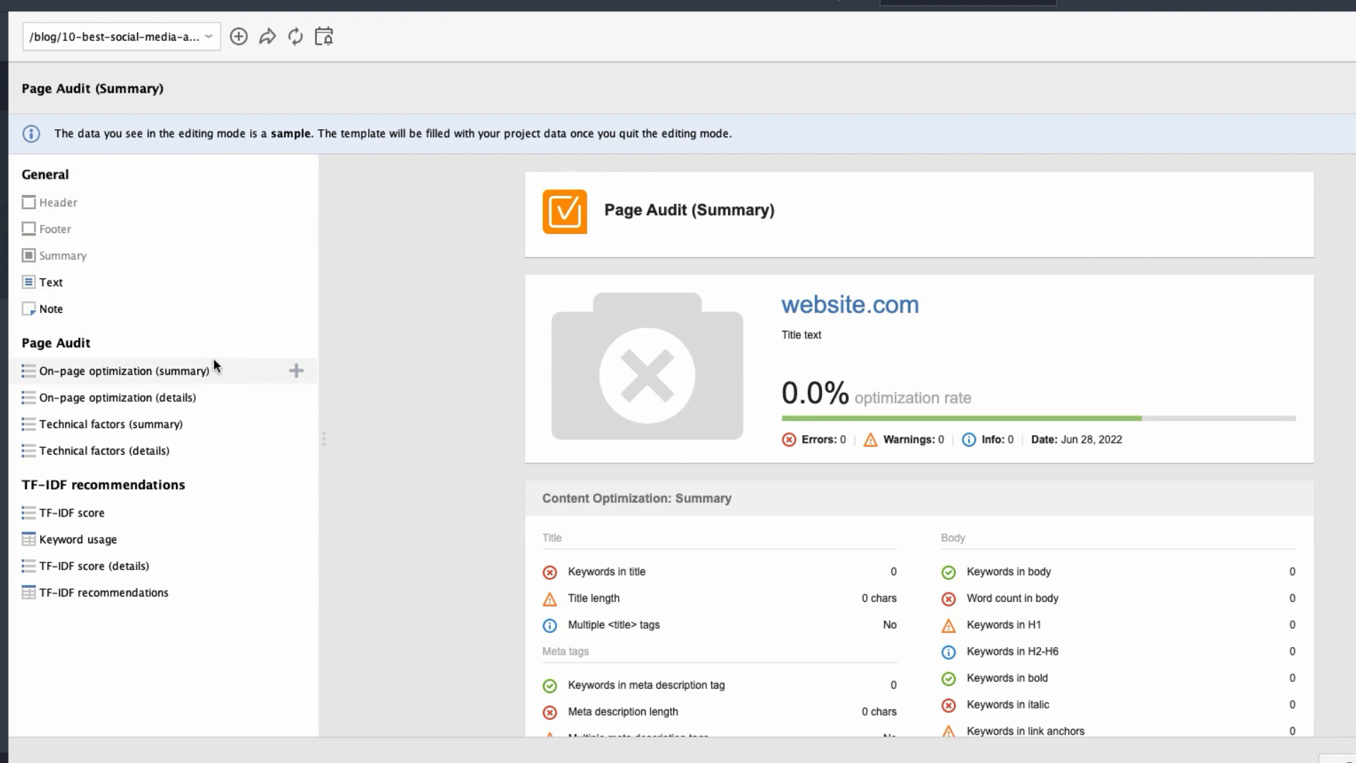
mouse_move(581, 501)
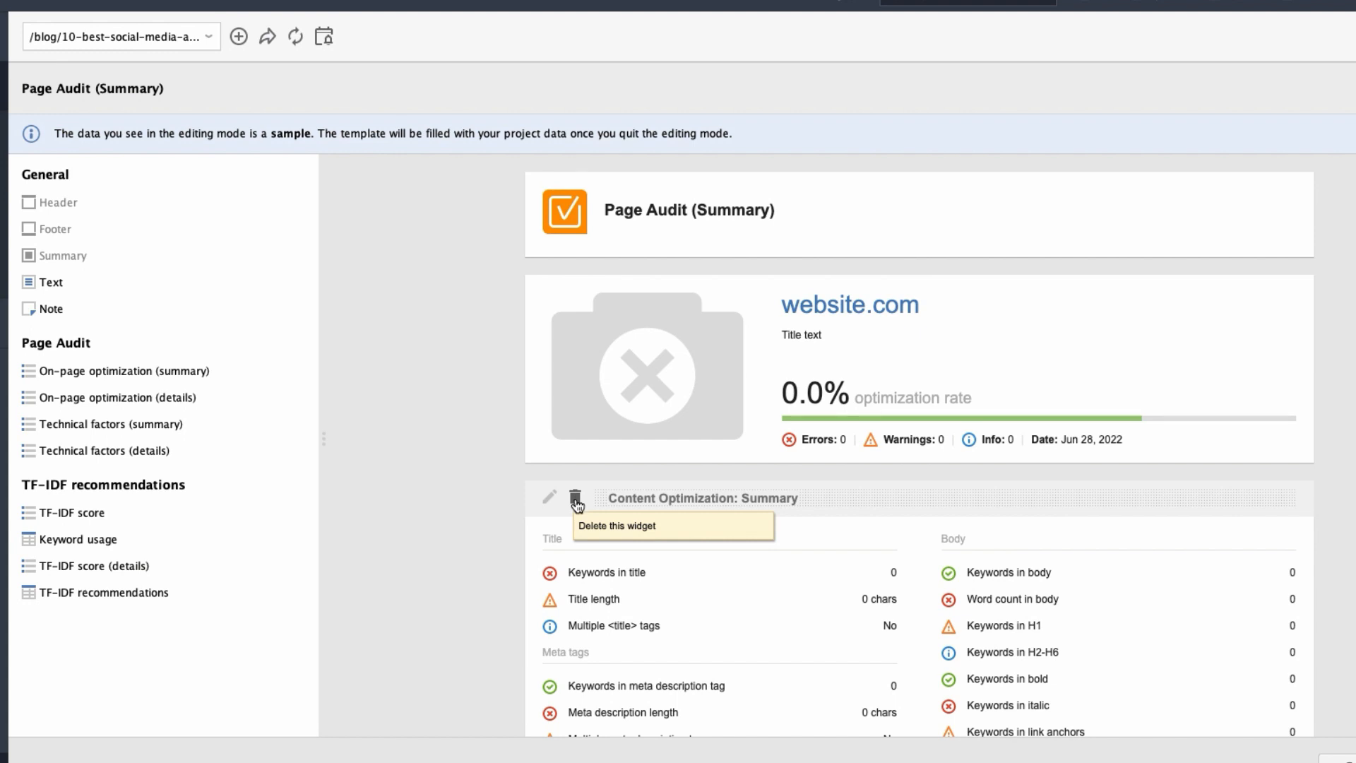
mouse_move(297, 381)
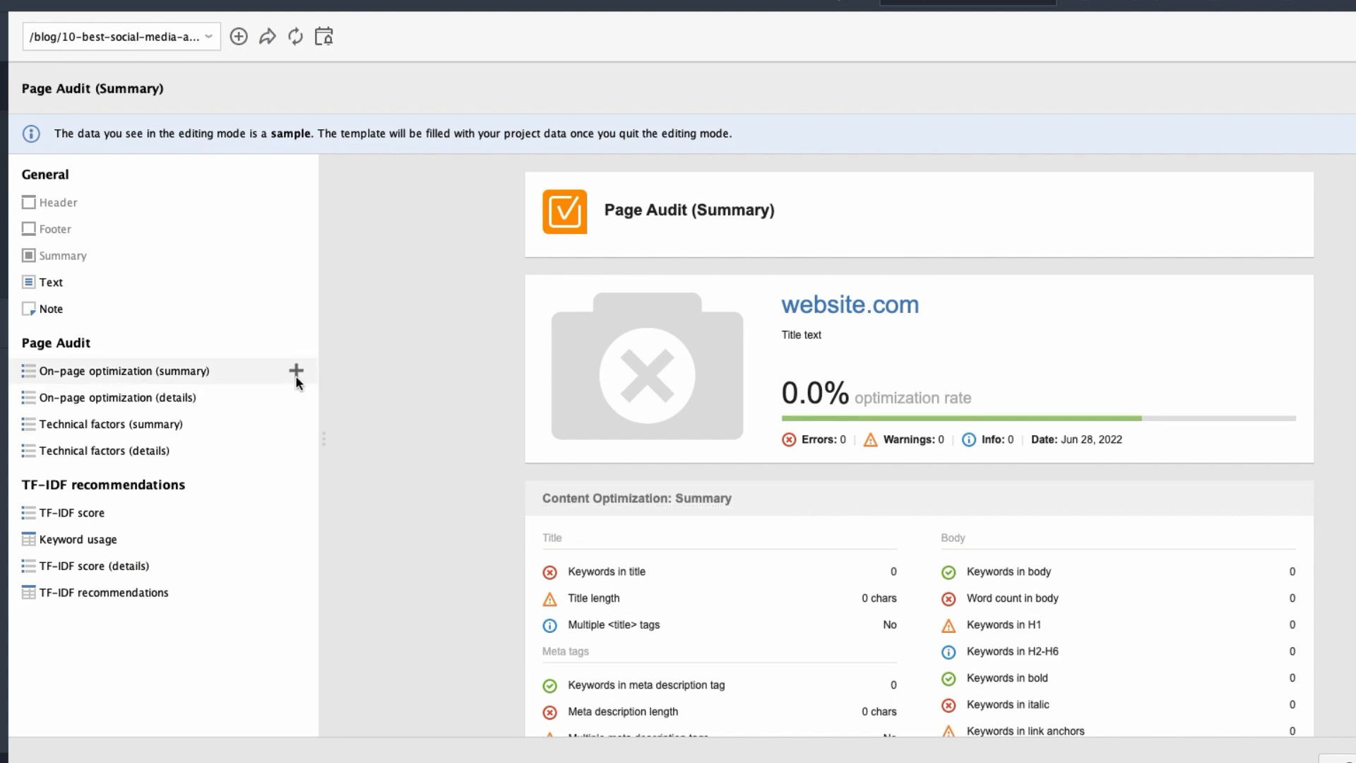
click(295, 376)
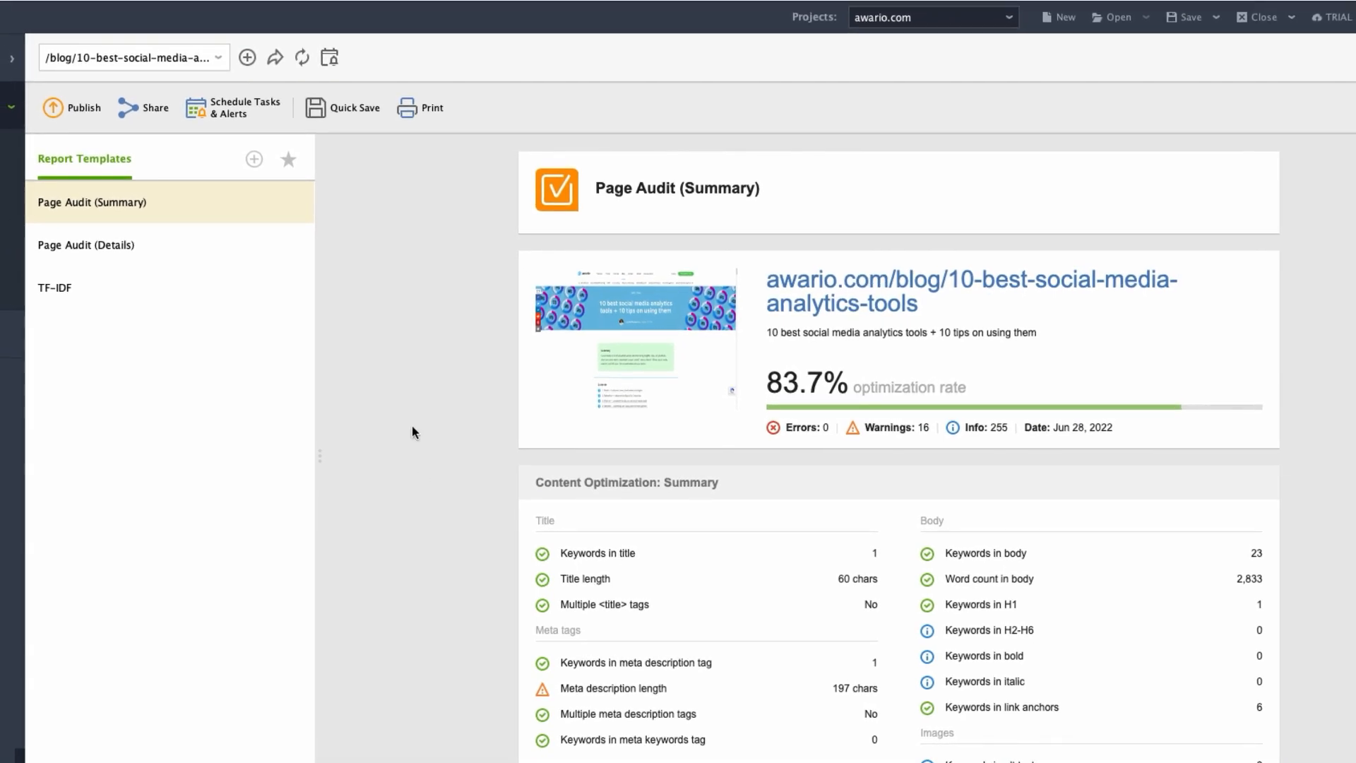
Start a quick save of the Page Audit (Summary) report as an HTML file and cancel it.
click(345, 110)
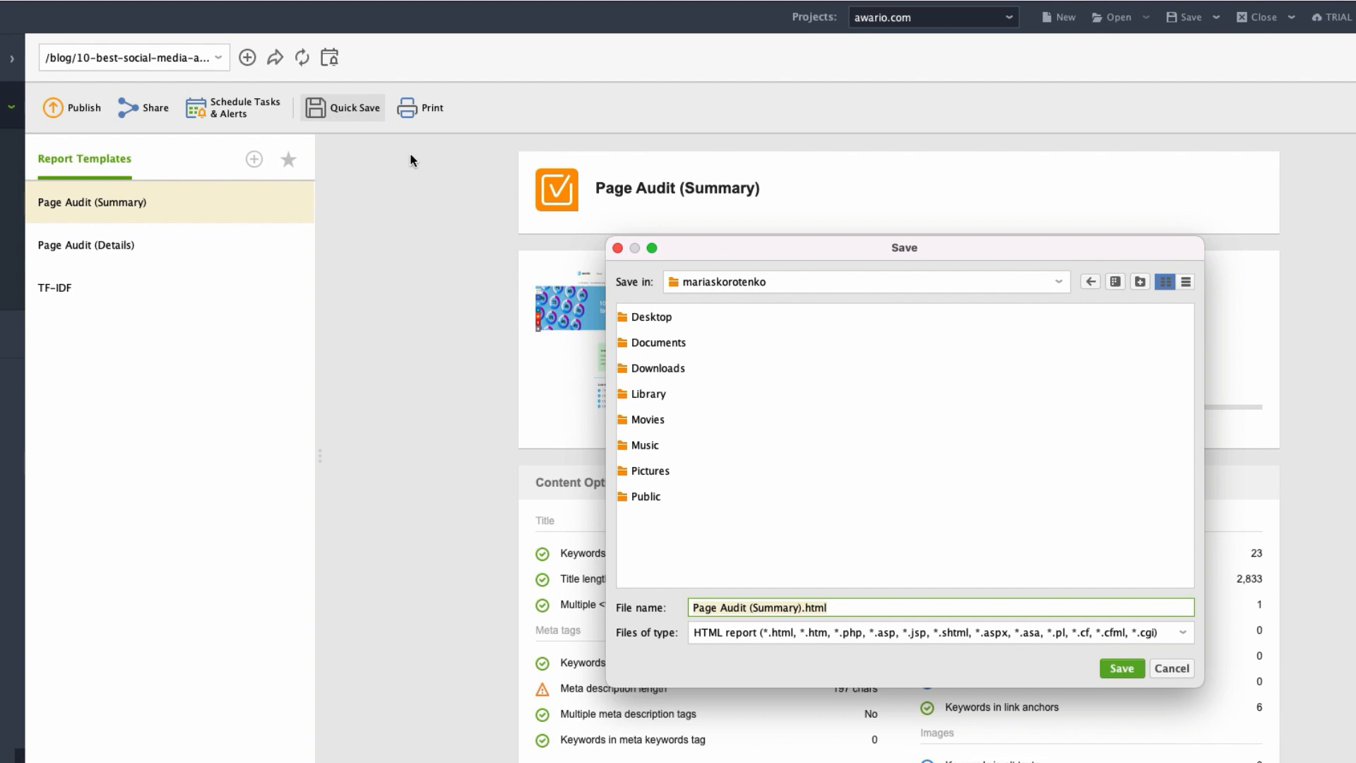
click(1190, 671)
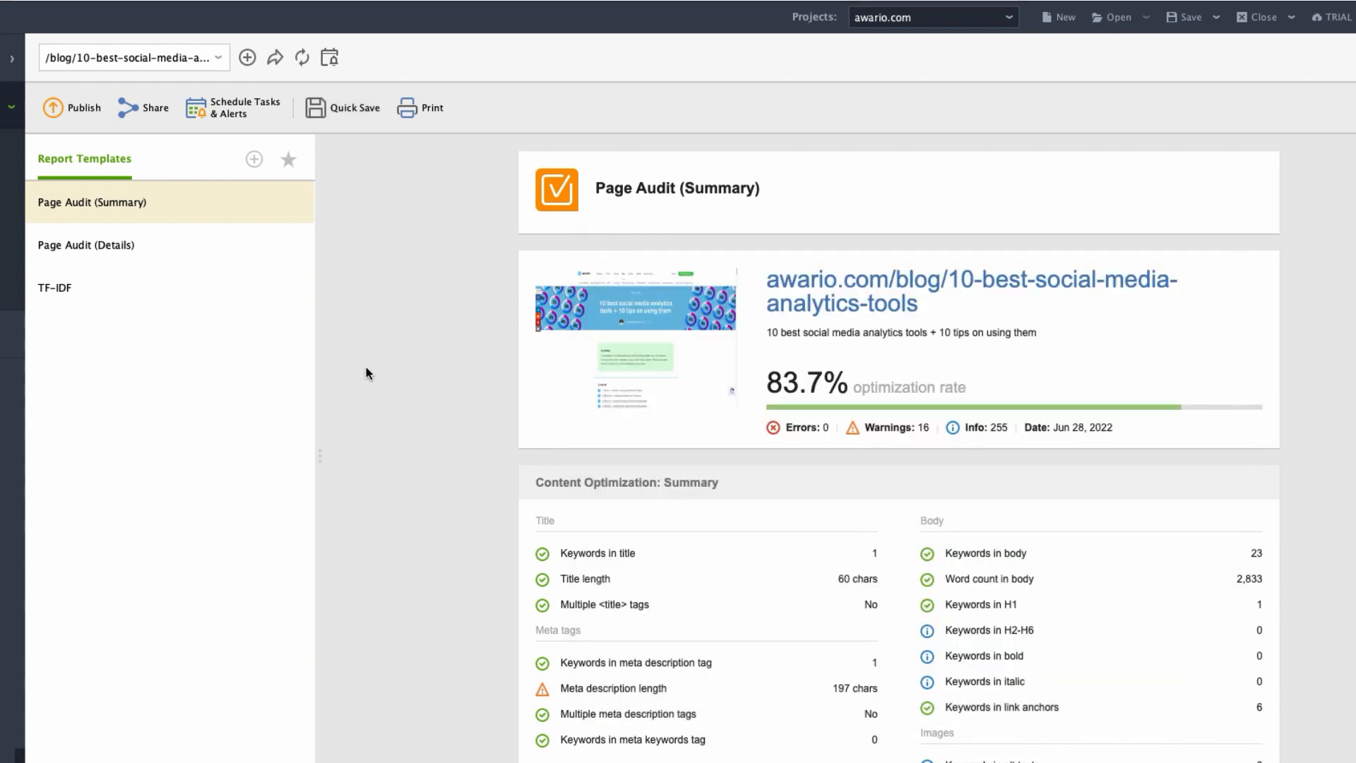
Generate a shareable link for the Page Audit (Summary) report, copy it, and close the sharing dialog.
click(151, 111)
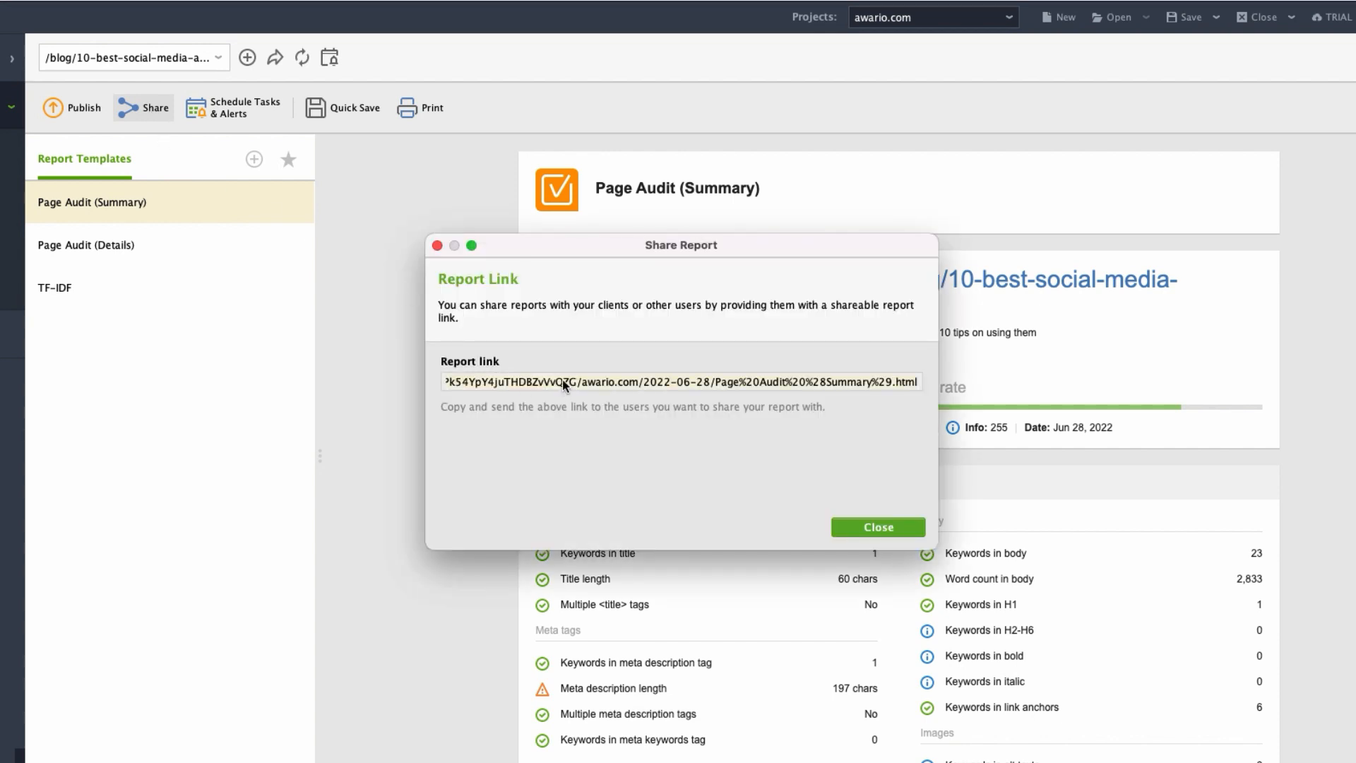
right_click(562, 380)
click(591, 418)
click(858, 530)
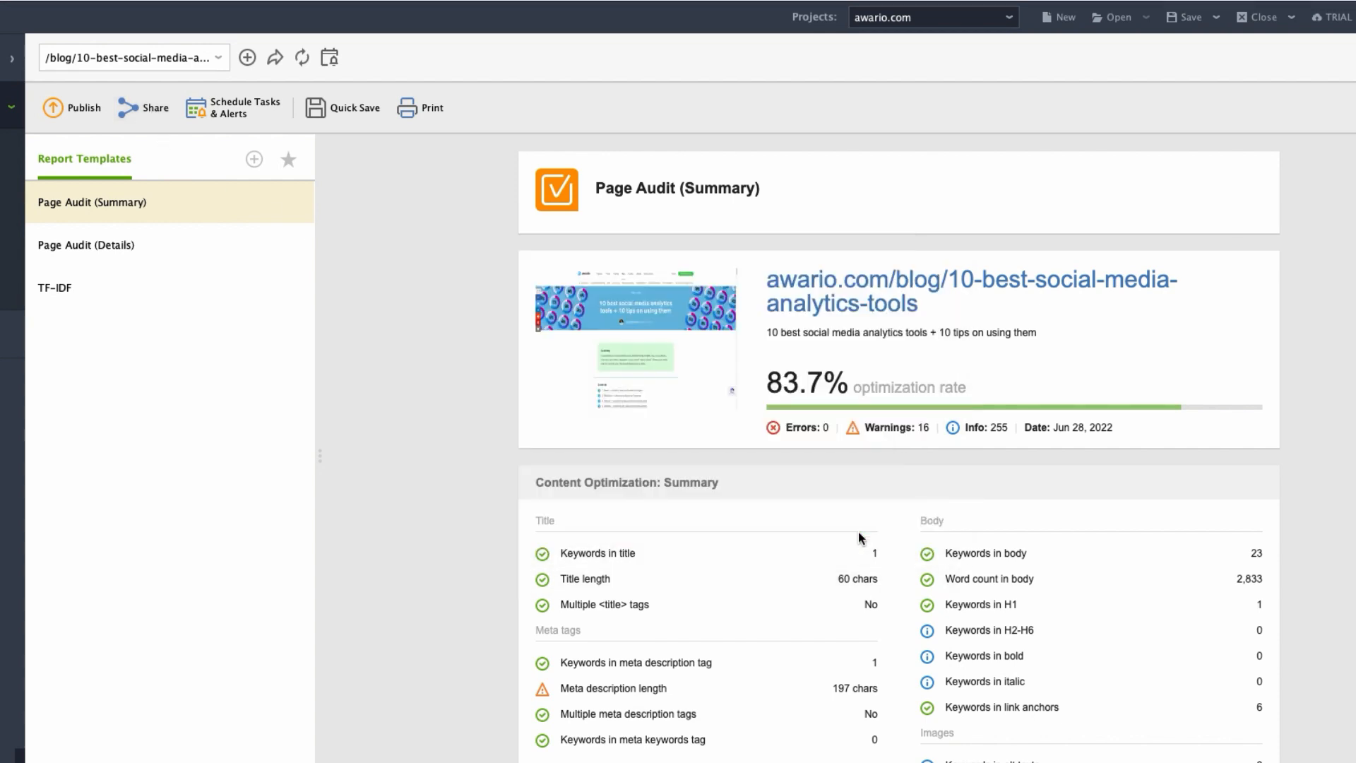
Switch to Safari and open the copied Page Audit (Summary) report link in a new tab.
key(super+Tab)
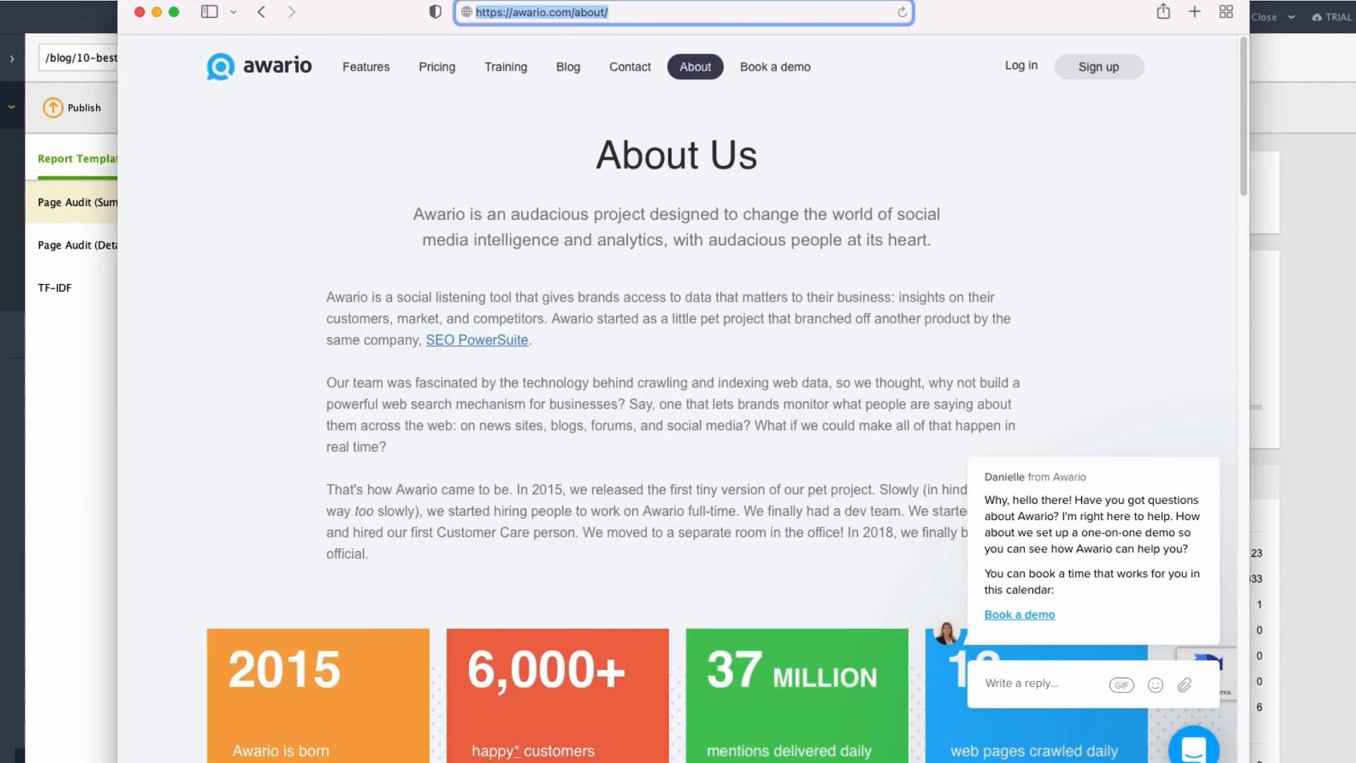
click(1194, 13)
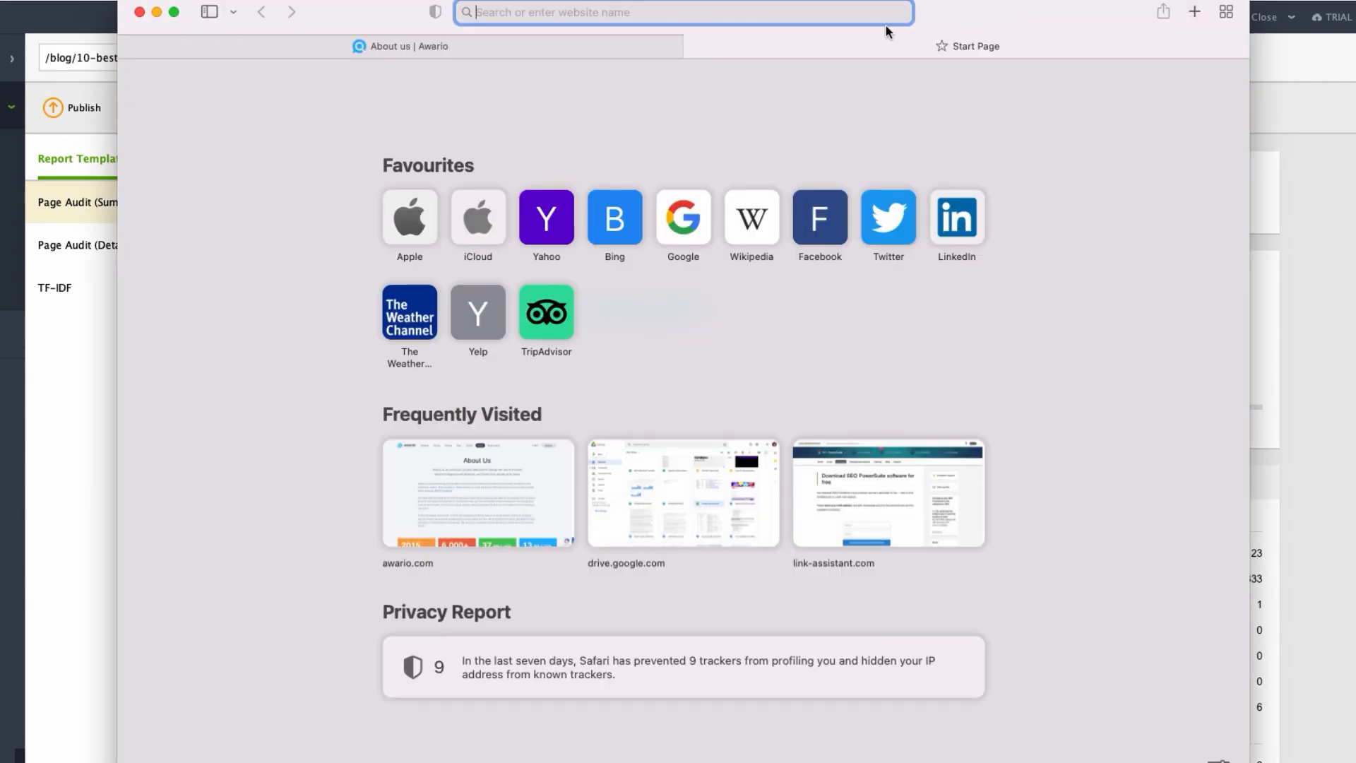
right_click(675, 15)
click(714, 58)
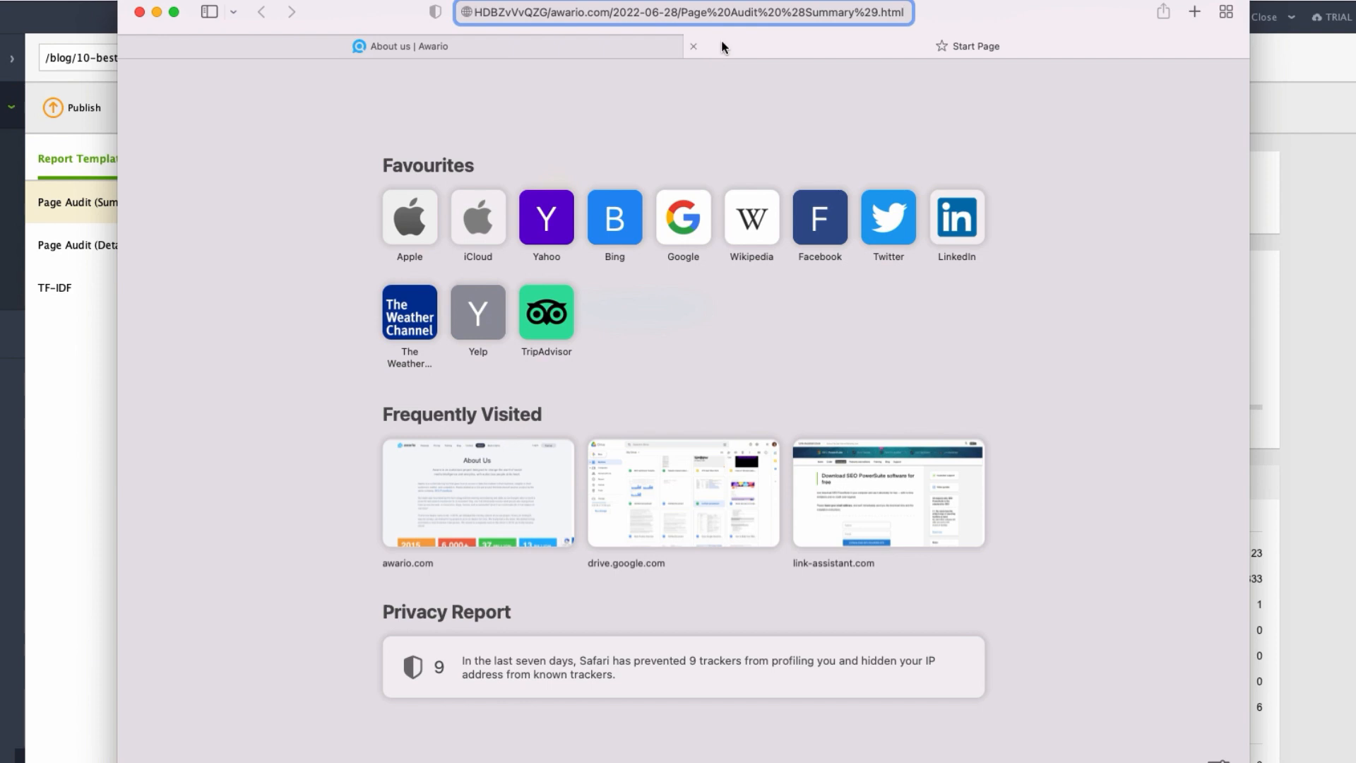
key(Return)
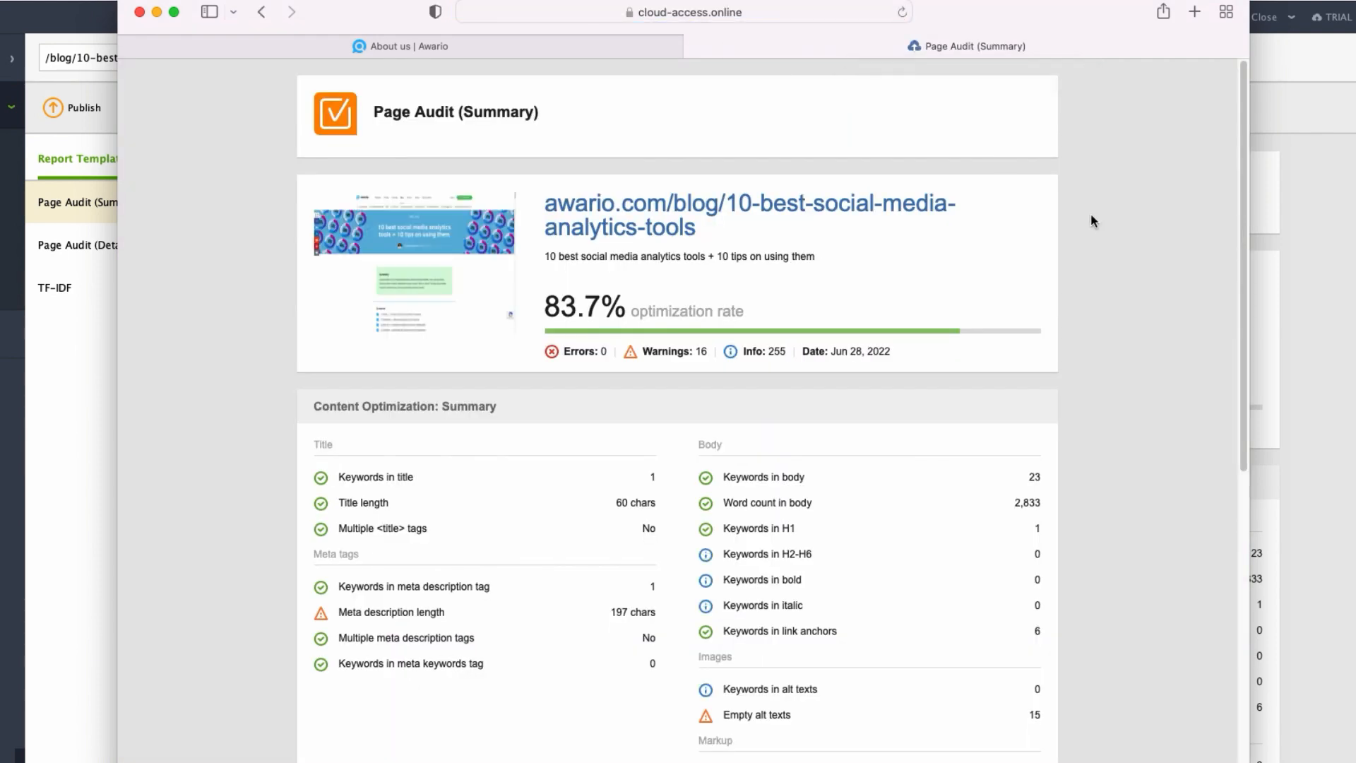